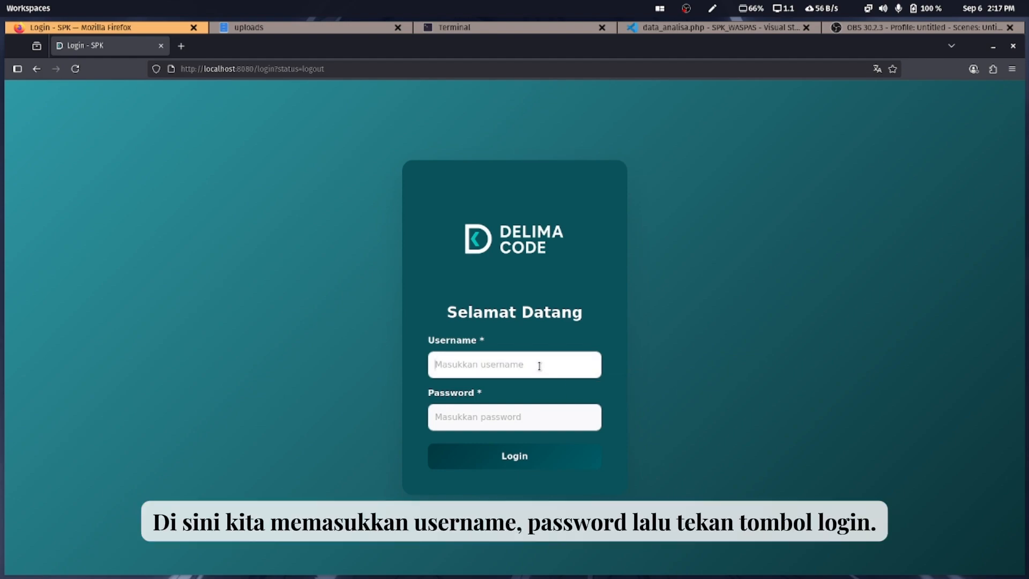
Attempt a login with an incorrect username and password to trigger the Login Gagal error
{"action": "left_click", "coordinate": [509, 412]}
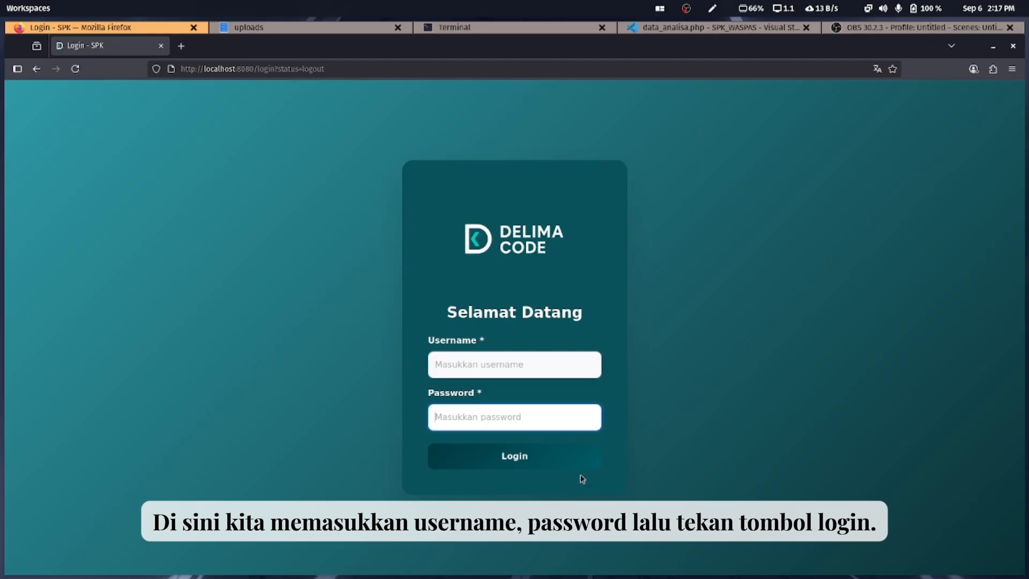
{"action": "left_click", "coordinate": [508, 375]}
{"action": "type", "text": "arasda"}
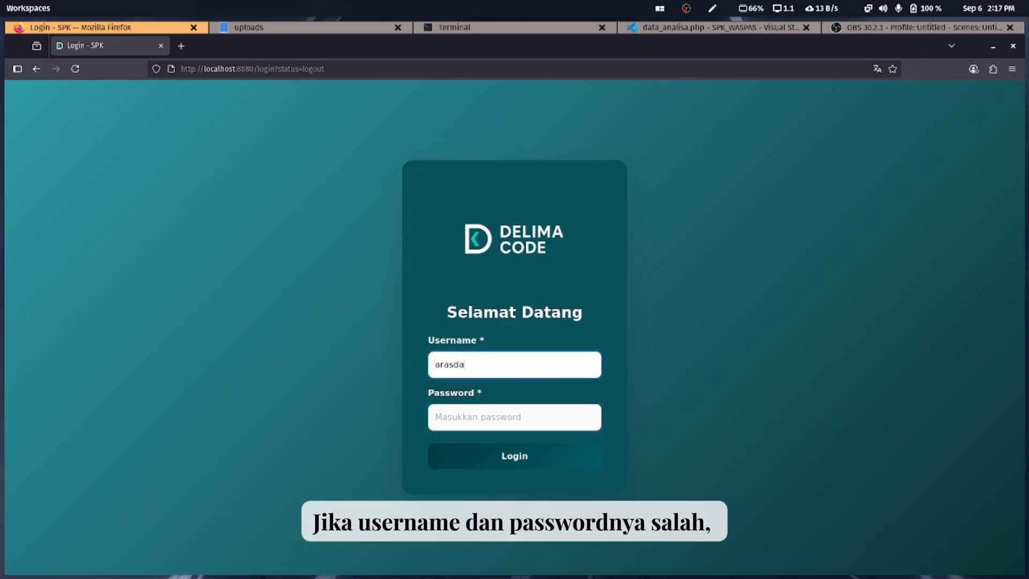
{"action": "key", "text": "Tab"}
{"action": "type", "text": "••••"}
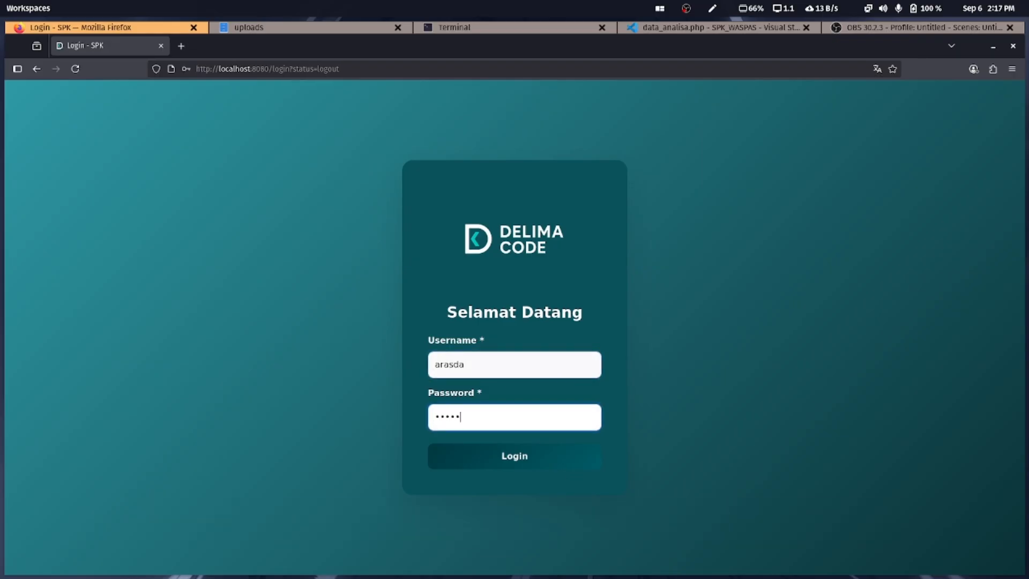
{"action": "key", "text": "Return"}
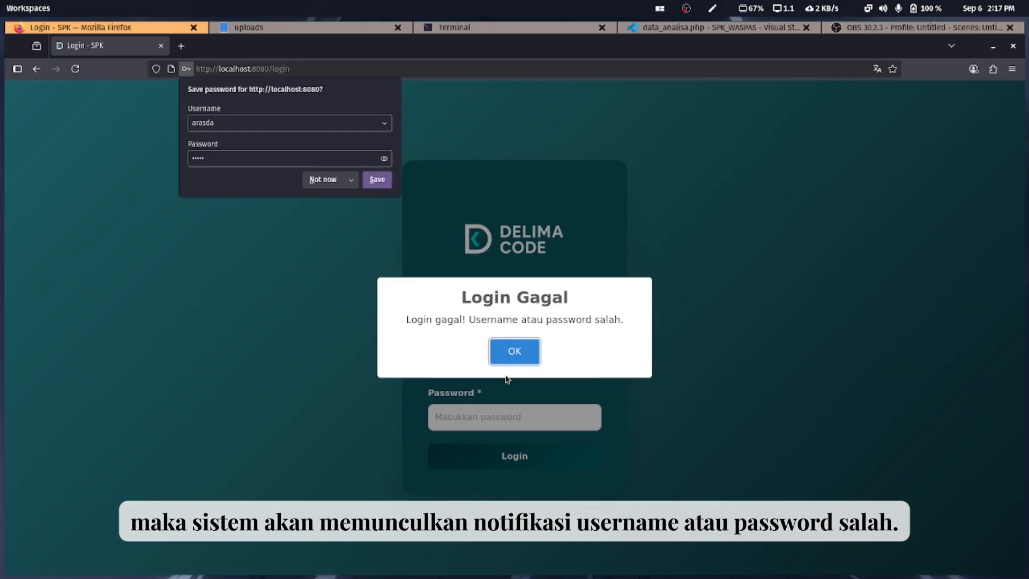
Dismiss the Login Gagal alert and log in with the administrator credentials
{"action": "left_click", "coordinate": [515, 351]}
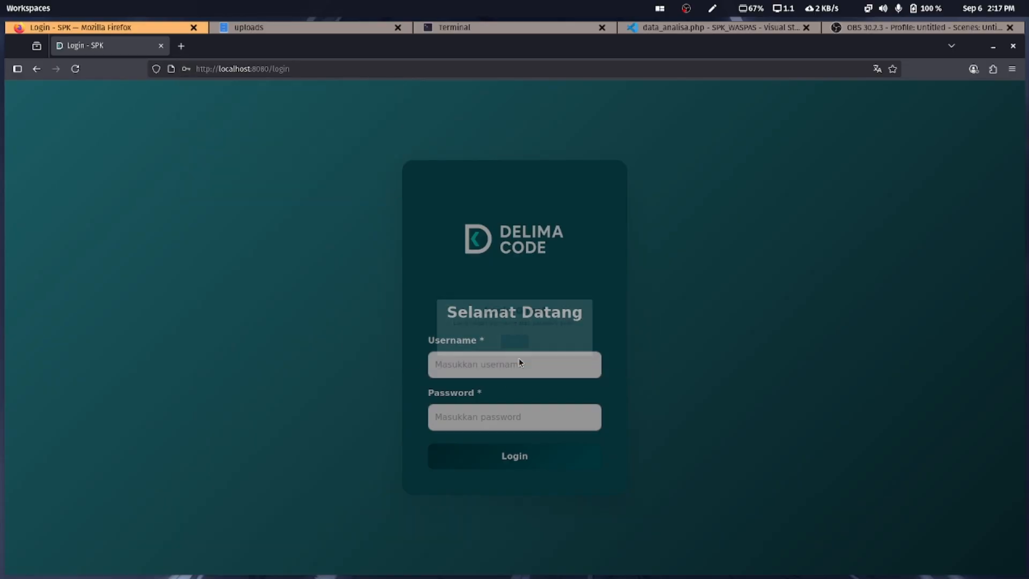
{"action": "left_click", "coordinate": [517, 356]}
{"action": "type", "text": "admn"}
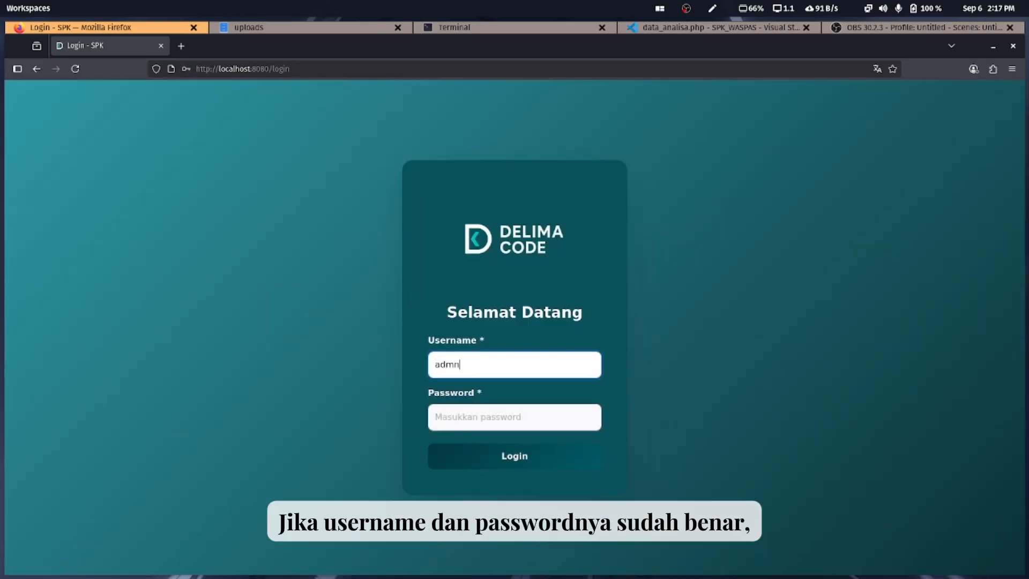
{"action": "type", "text": "n"}
{"action": "key", "text": "Tab"}
{"action": "type", "text": "••••"}
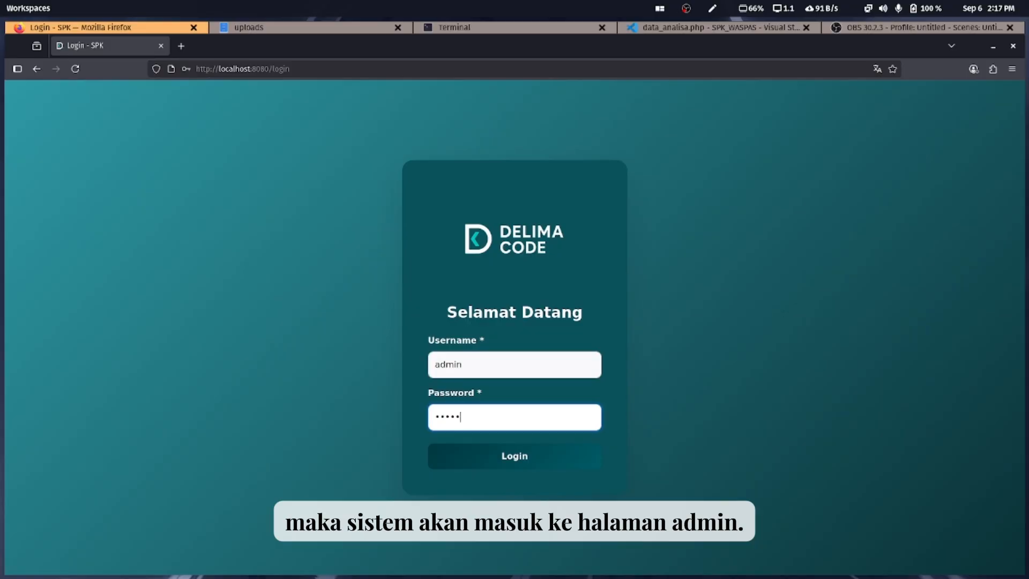
{"action": "type", "text": "•"}
{"action": "key", "text": "Return"}
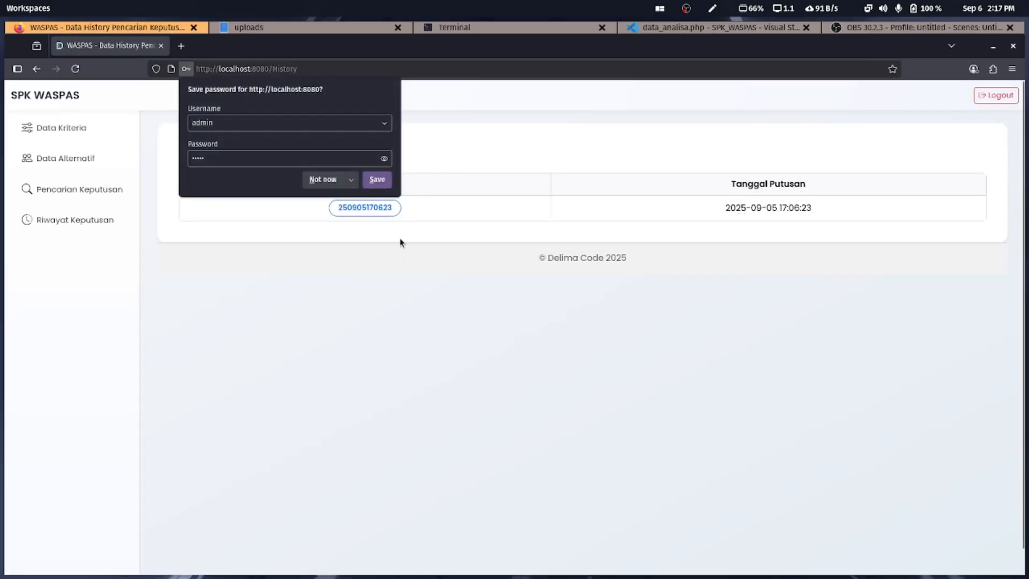
Decline saving the password, log out, and acknowledge the Logout Berhasil notice
{"action": "left_click", "coordinate": [336, 181]}
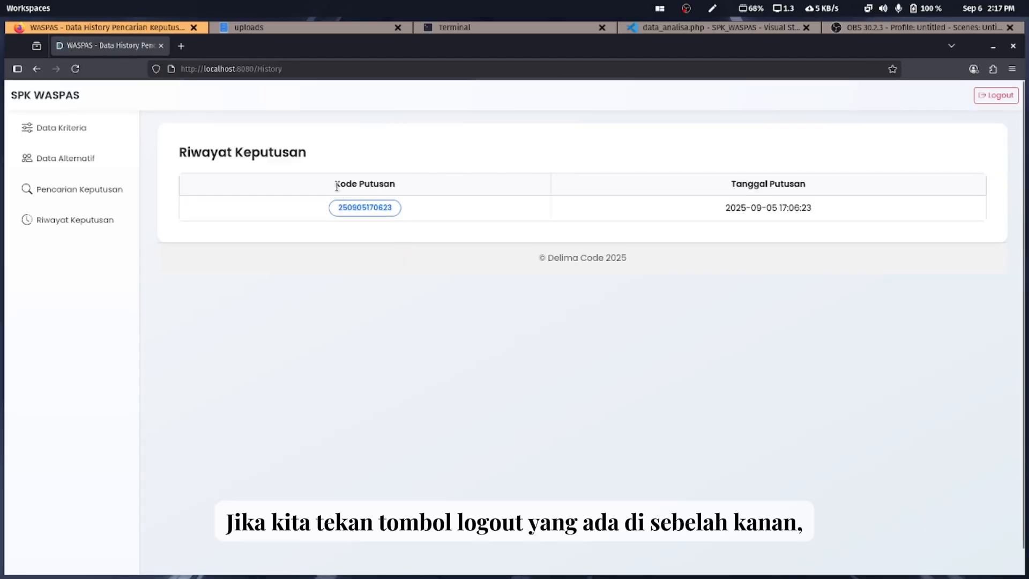
{"action": "left_click", "coordinate": [996, 95]}
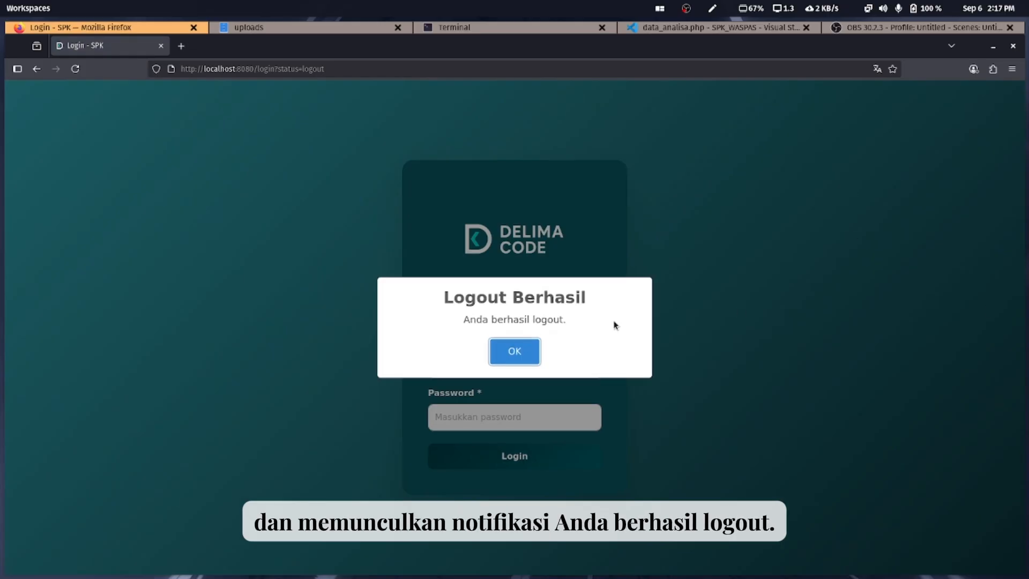
{"action": "left_click", "coordinate": [507, 357]}
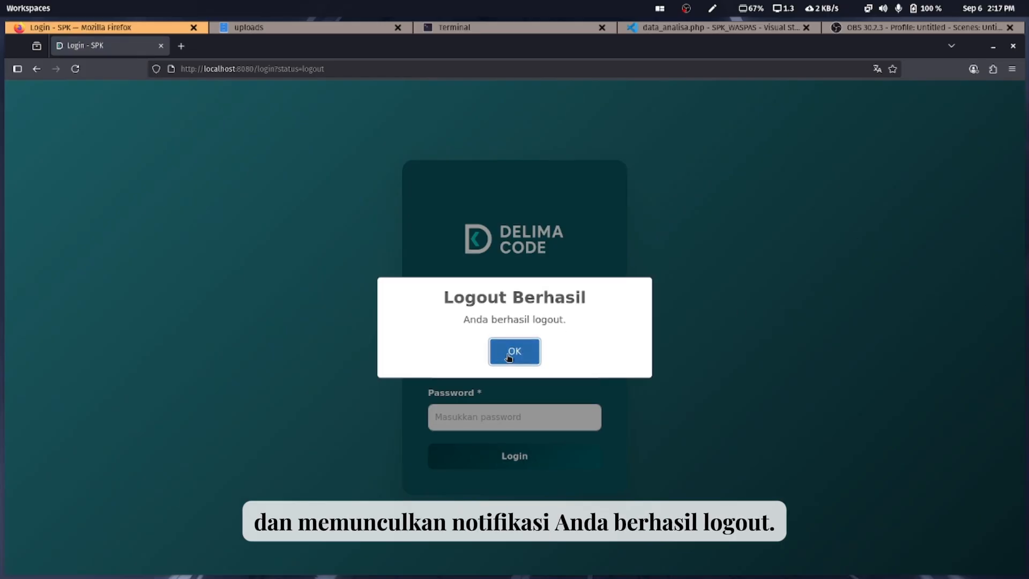
Log in as administrator, decline saving the password, and open the Data Kriteria page
{"action": "type", "text": "admin"}
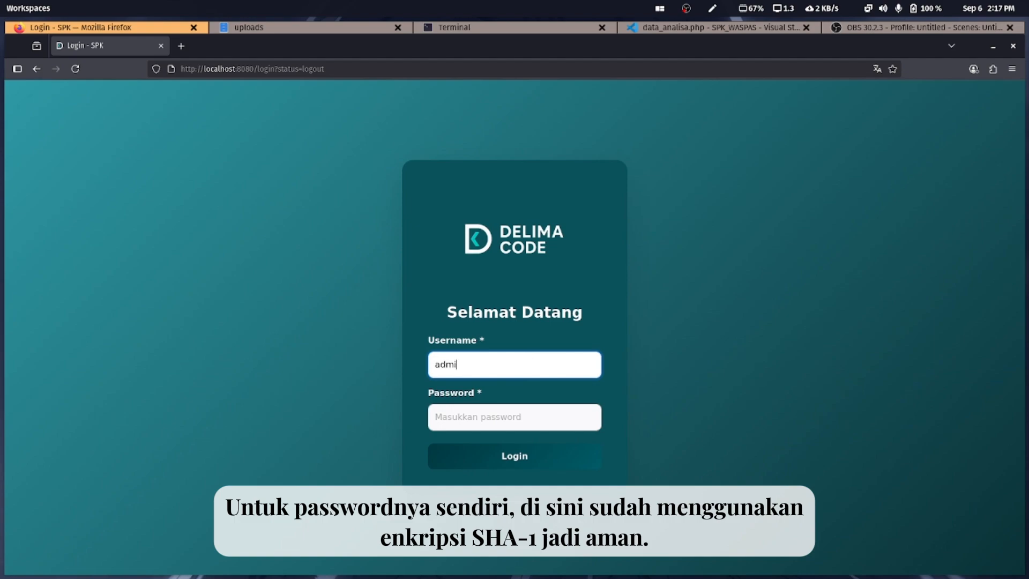
{"action": "key", "text": "Tab"}
{"action": "type", "text": "adm"}
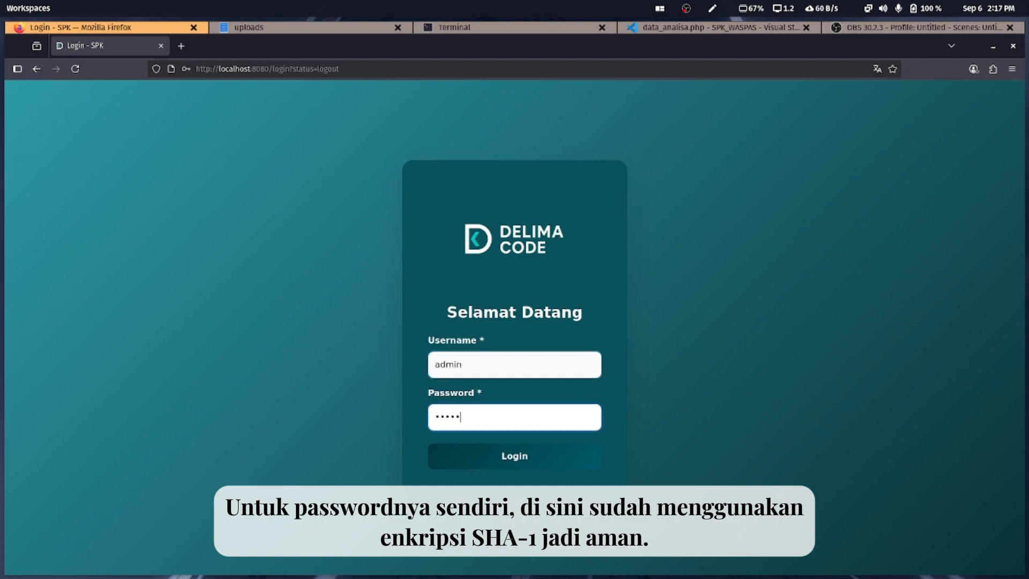
{"action": "type", "text": "in"}
{"action": "key", "text": "Return"}
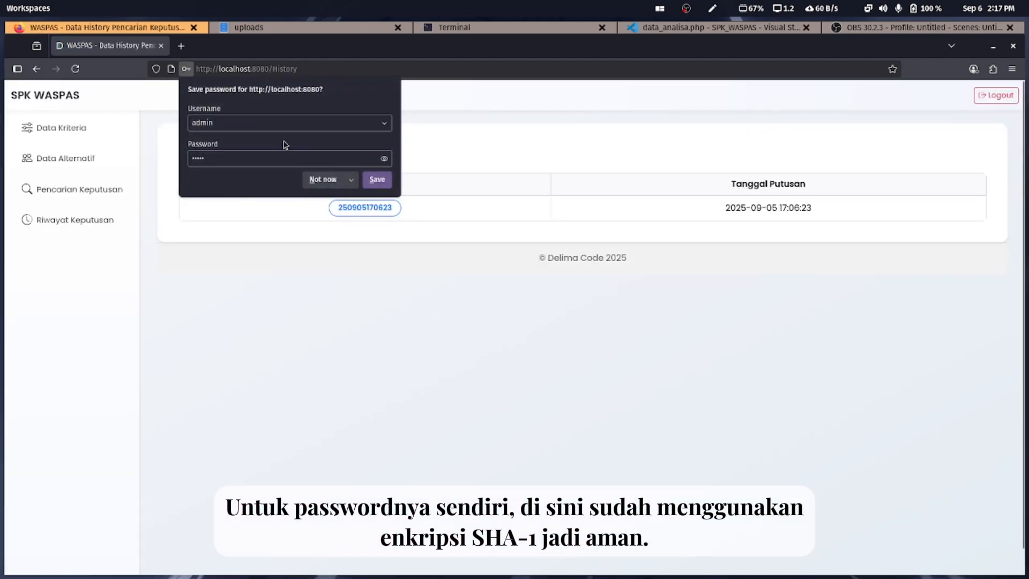
{"action": "left_click", "coordinate": [332, 178]}
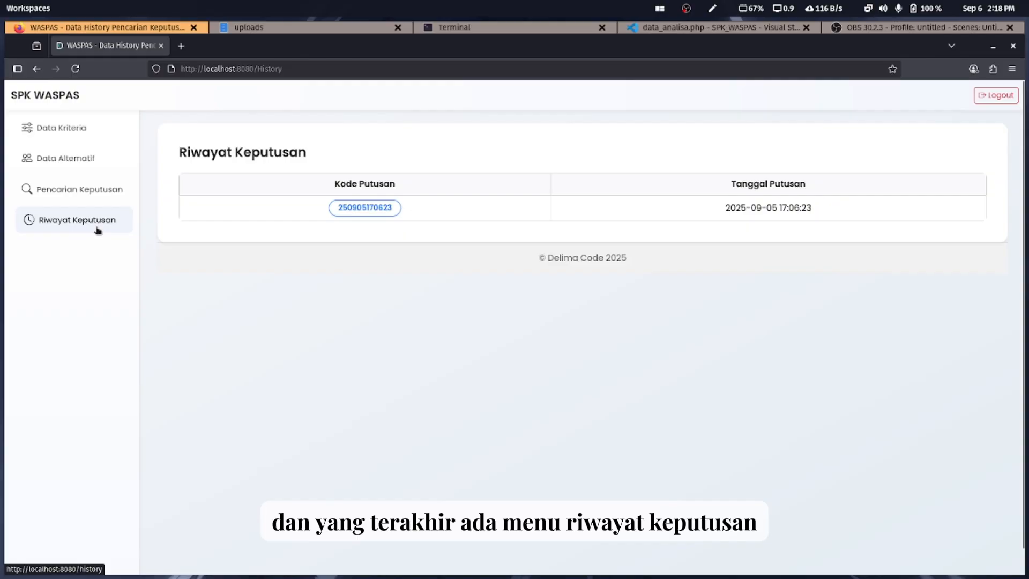
{"action": "left_click", "coordinate": [112, 133]}
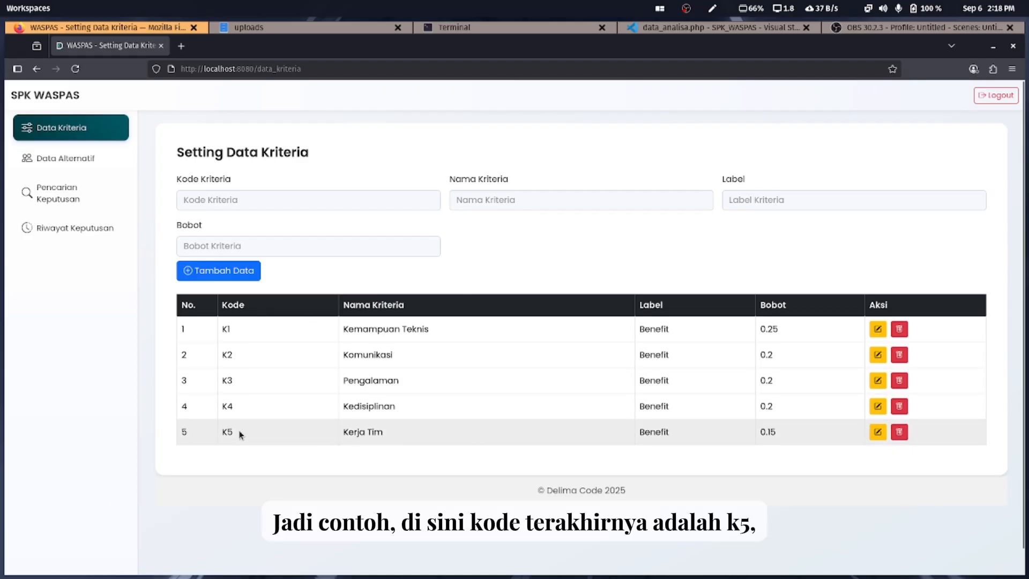
Add criterion K6 'Skill Organisasi' with label Benefit and weight 0.1
{"action": "left_click_drag", "start_coordinate": [239, 435], "coordinate": [216, 432]}
{"action": "left_click", "coordinate": [310, 196]}
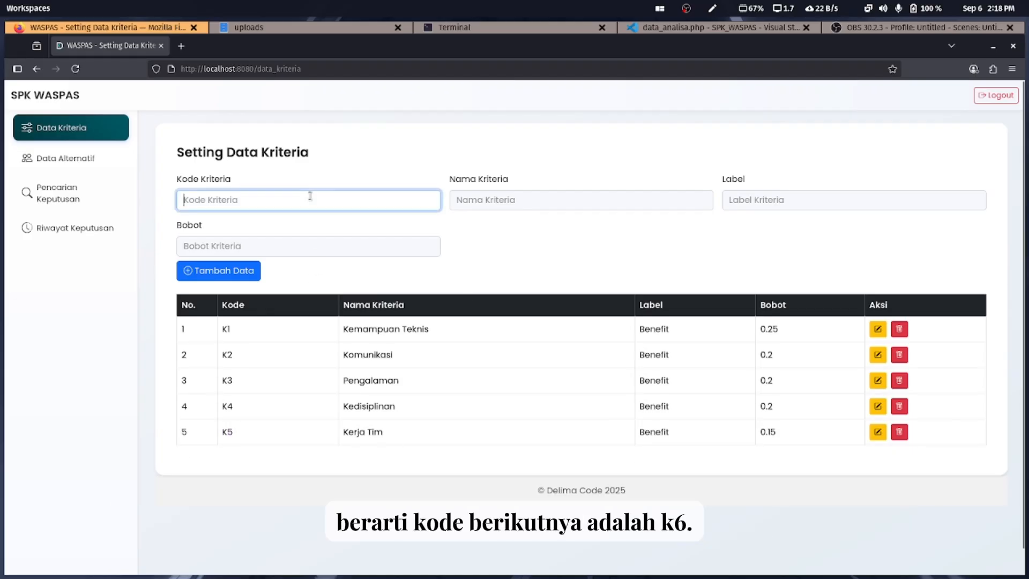
{"action": "type", "text": "K6"}
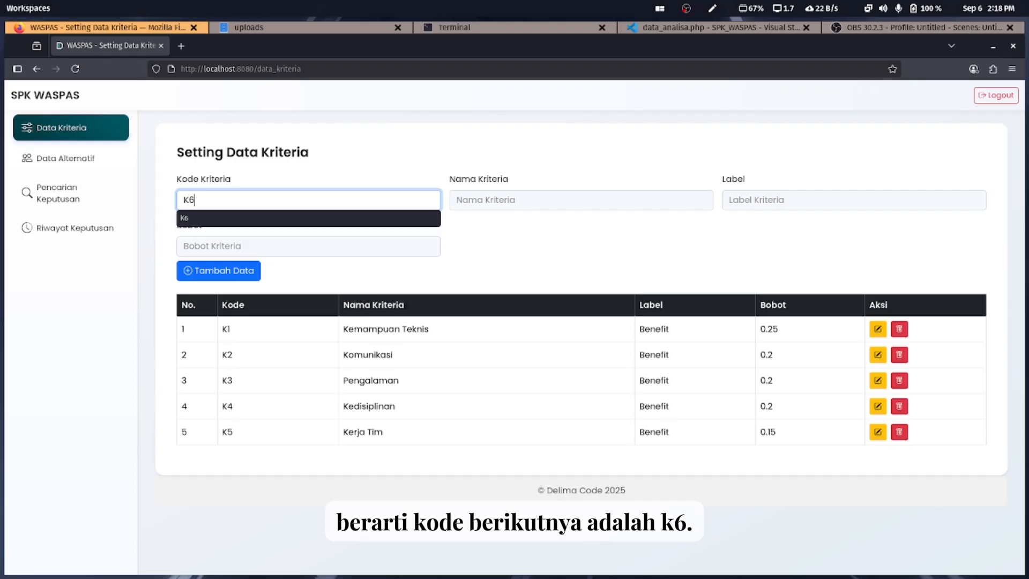
{"action": "left_click", "coordinate": [481, 200]}
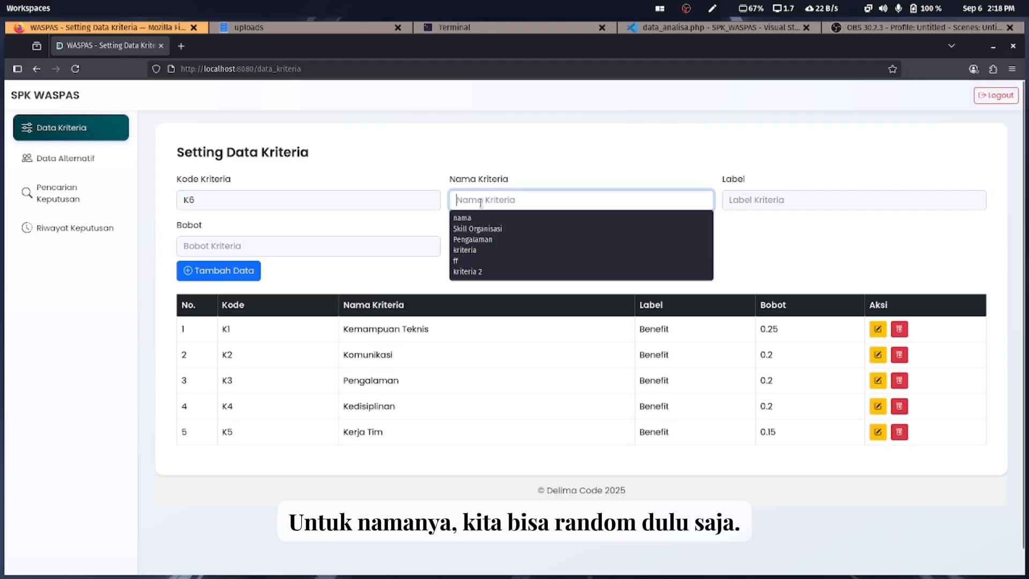
{"action": "left_click", "coordinate": [482, 228]}
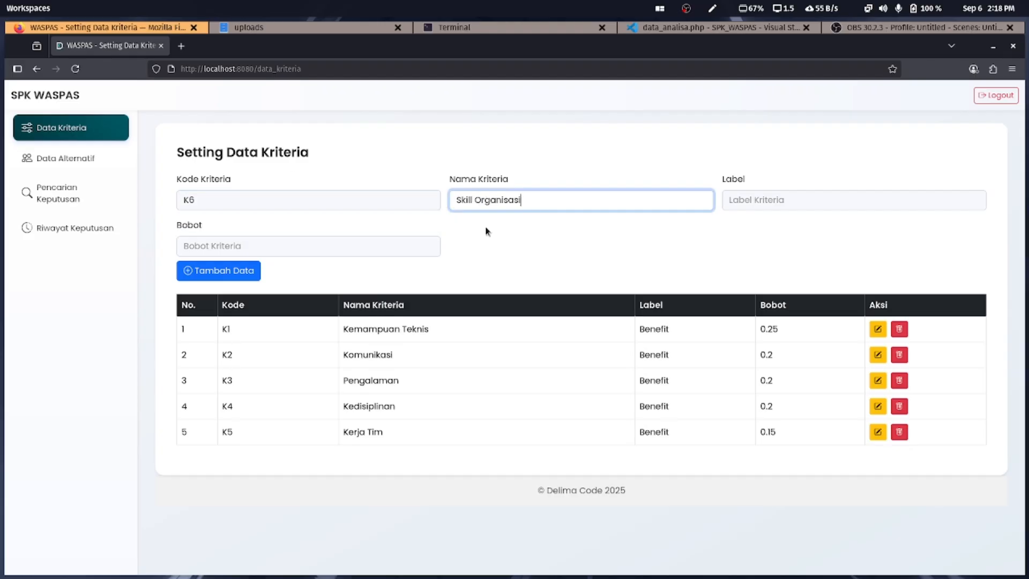
{"action": "left_click", "coordinate": [782, 204]}
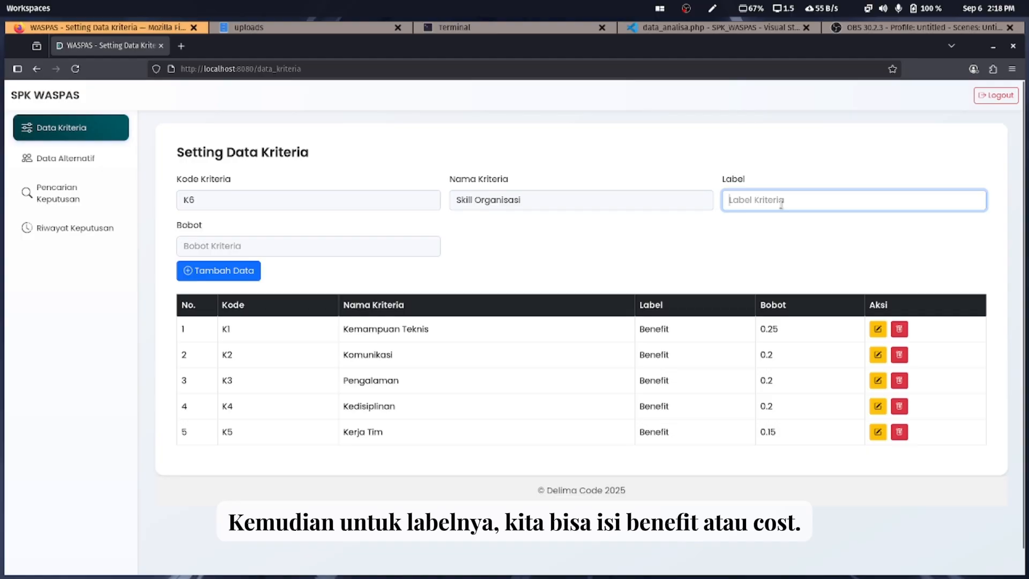
{"action": "type", "text": "B"}
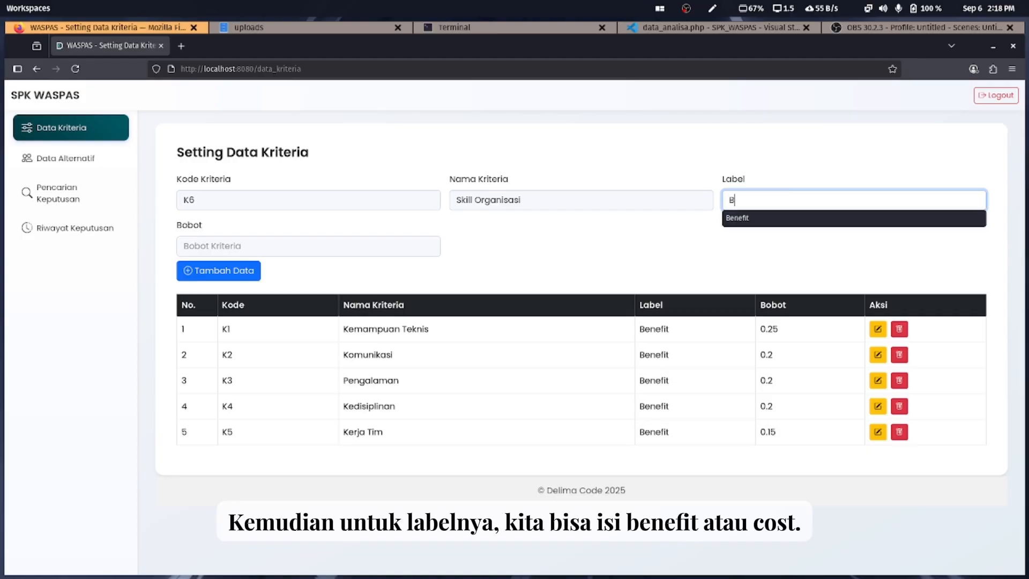
{"action": "left_click", "coordinate": [774, 220]}
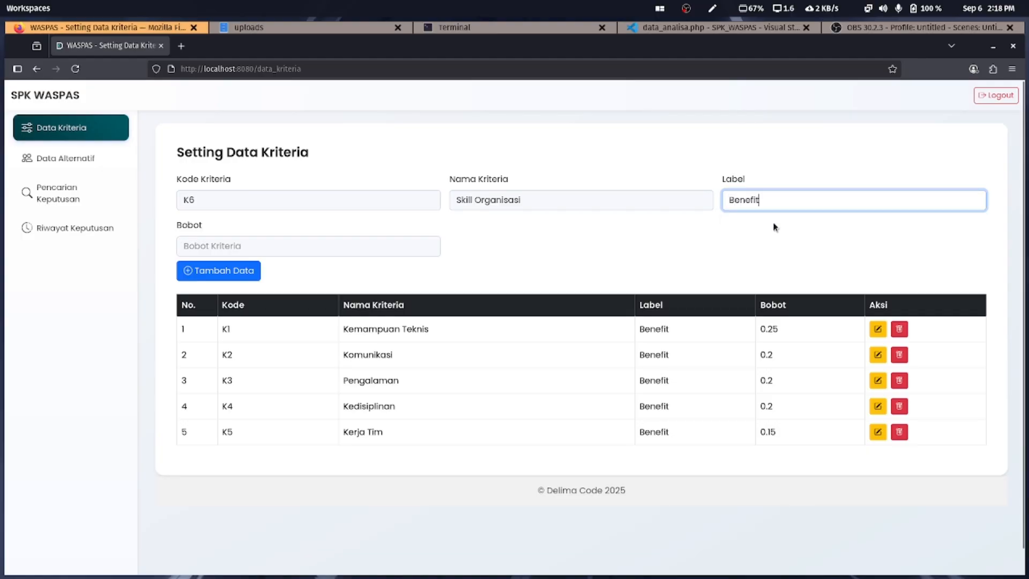
{"action": "left_click", "coordinate": [296, 249]}
{"action": "left_click", "coordinate": [268, 265]}
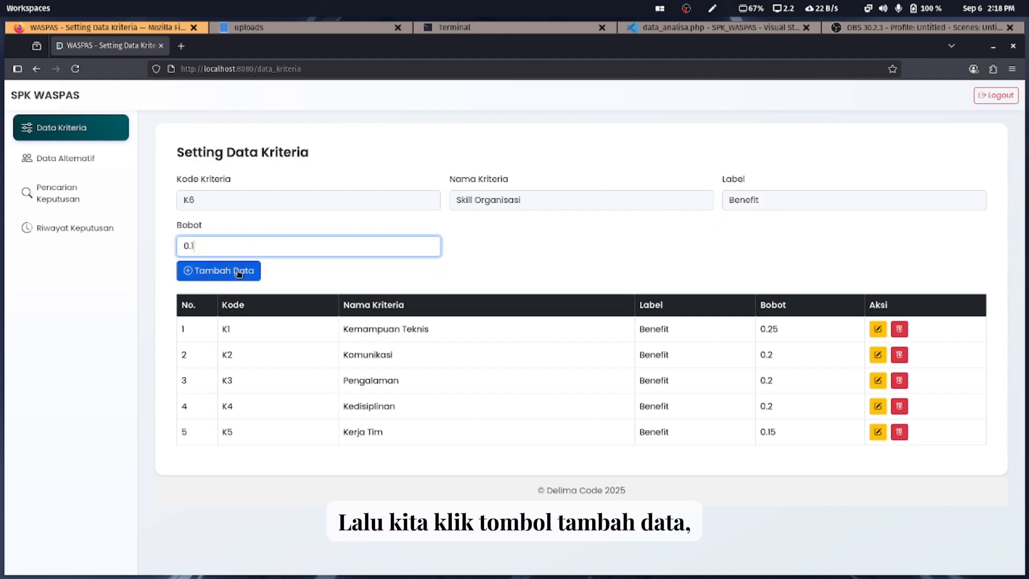
{"action": "left_click", "coordinate": [239, 274]}
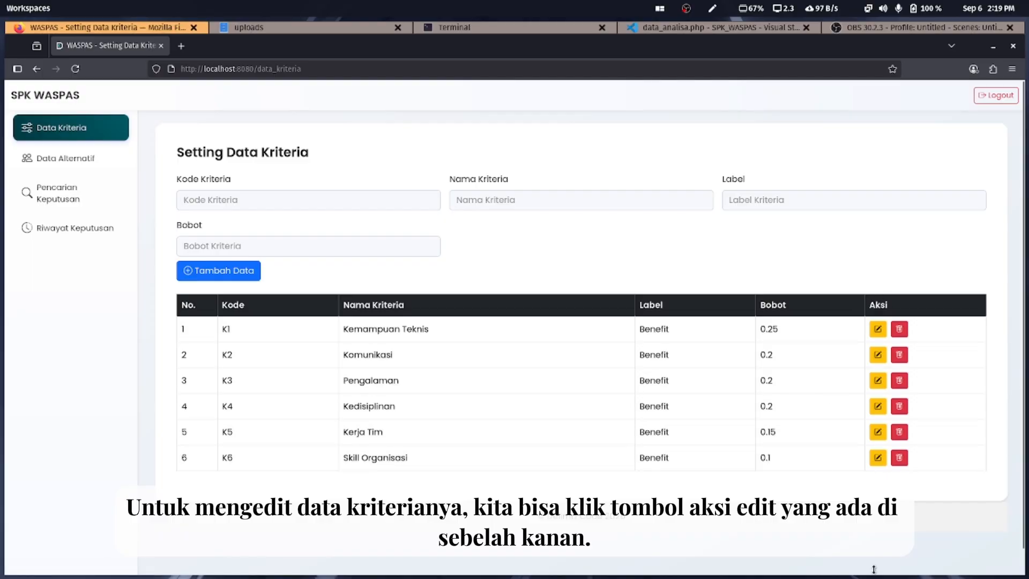
Change K6 Skill Organisasi's label from Benefit to Cost and save the change
{"action": "left_click", "coordinate": [878, 458]}
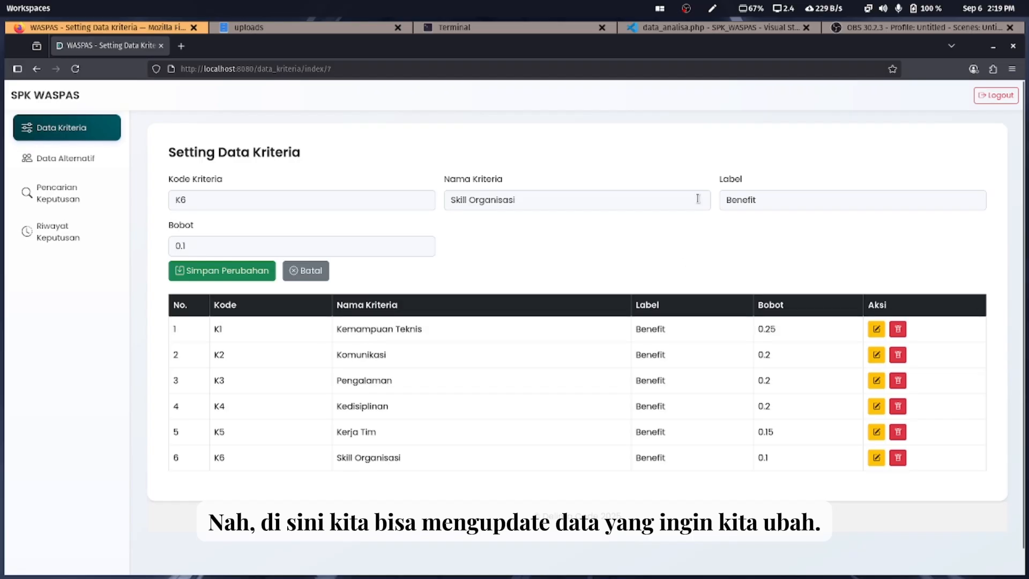
{"action": "left_click", "coordinate": [787, 201]}
{"action": "double_click", "coordinate": [751, 201]}
{"action": "type", "text": "Cost"}
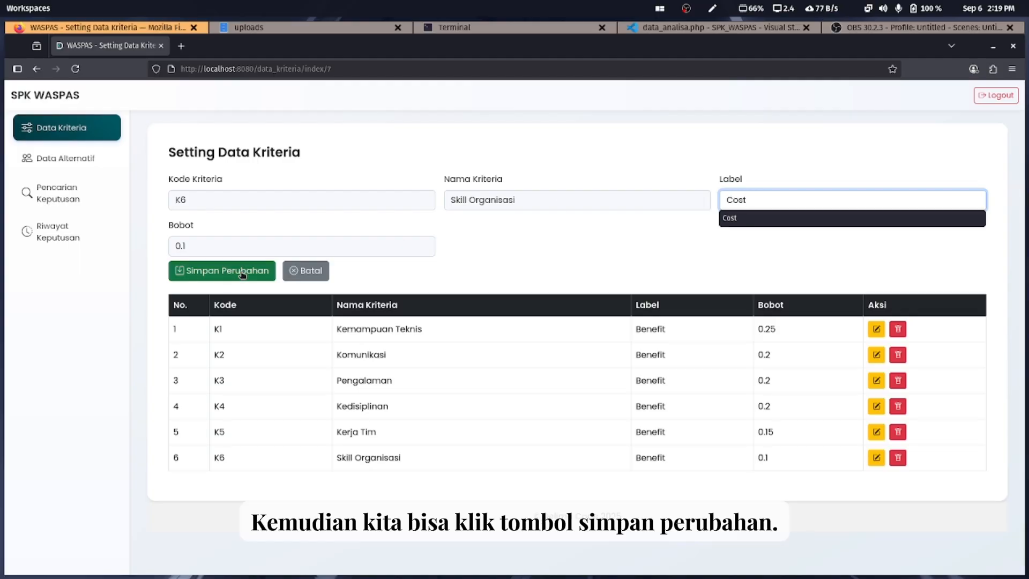
{"action": "left_click", "coordinate": [242, 275]}
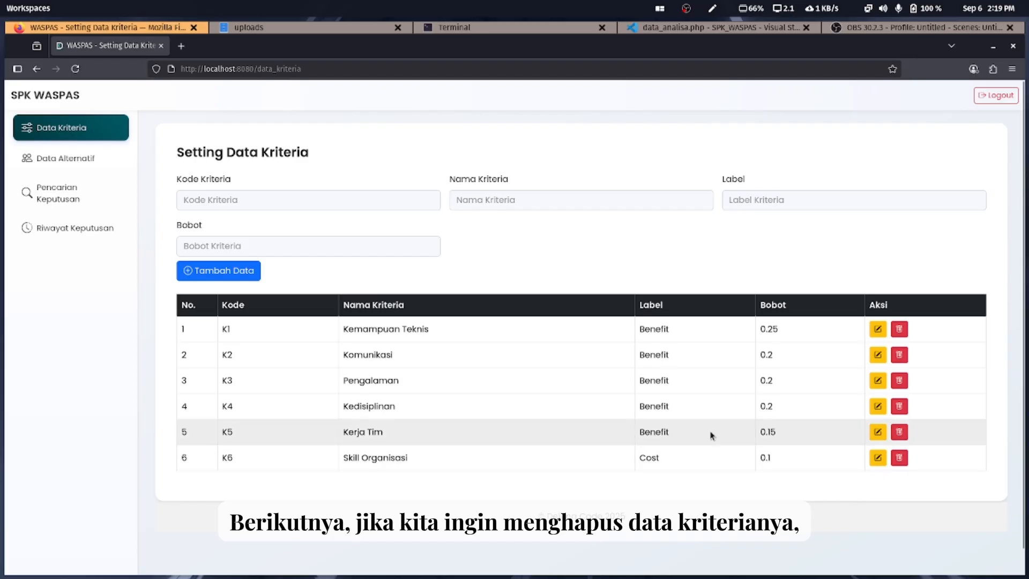
Delete the K6 Skill Organisasi row and confirm the deletion
{"action": "left_click", "coordinate": [899, 458]}
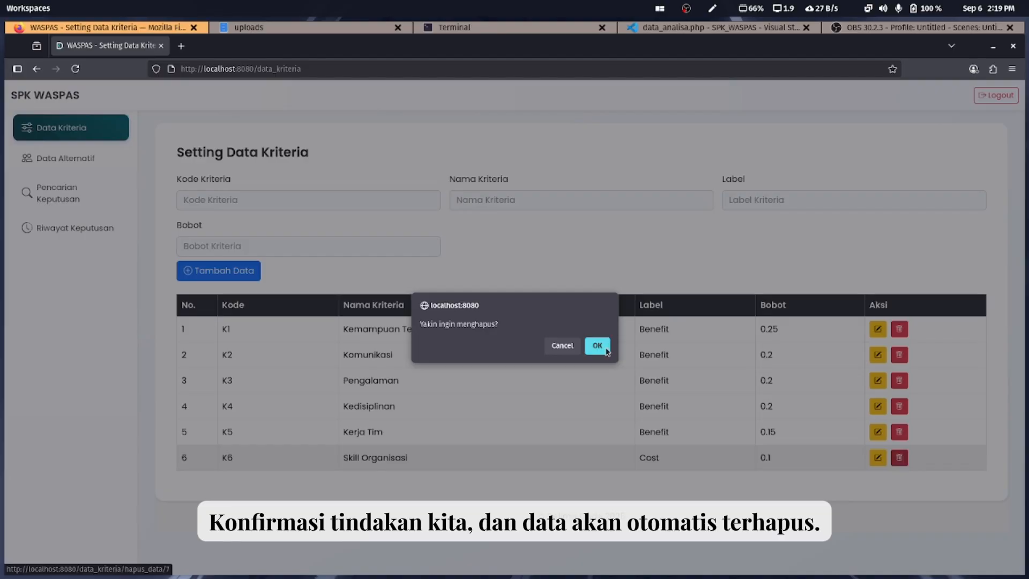
{"action": "left_click", "coordinate": [597, 346]}
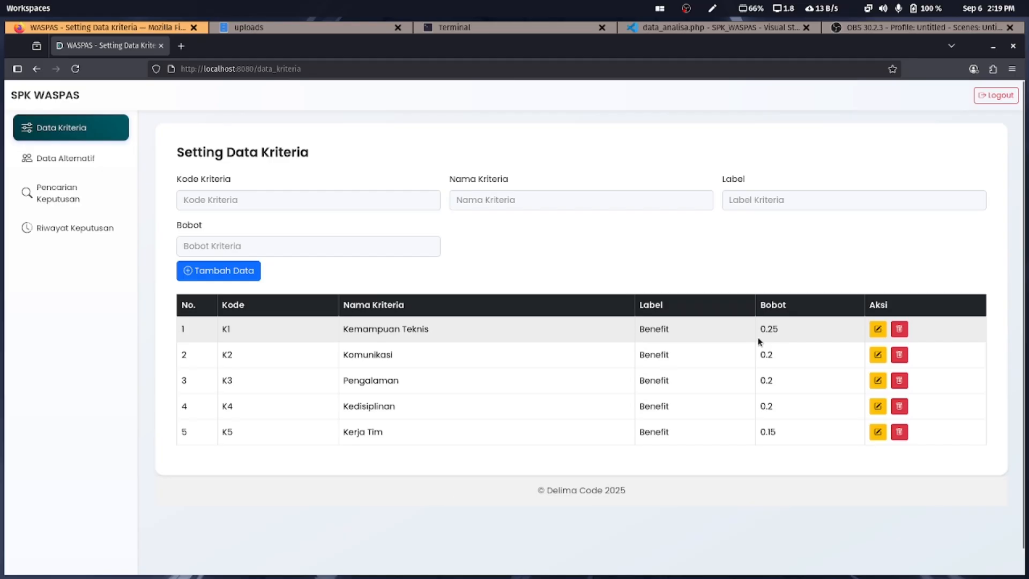
{"action": "left_click_drag", "start_coordinate": [781, 333], "coordinate": [759, 333]}
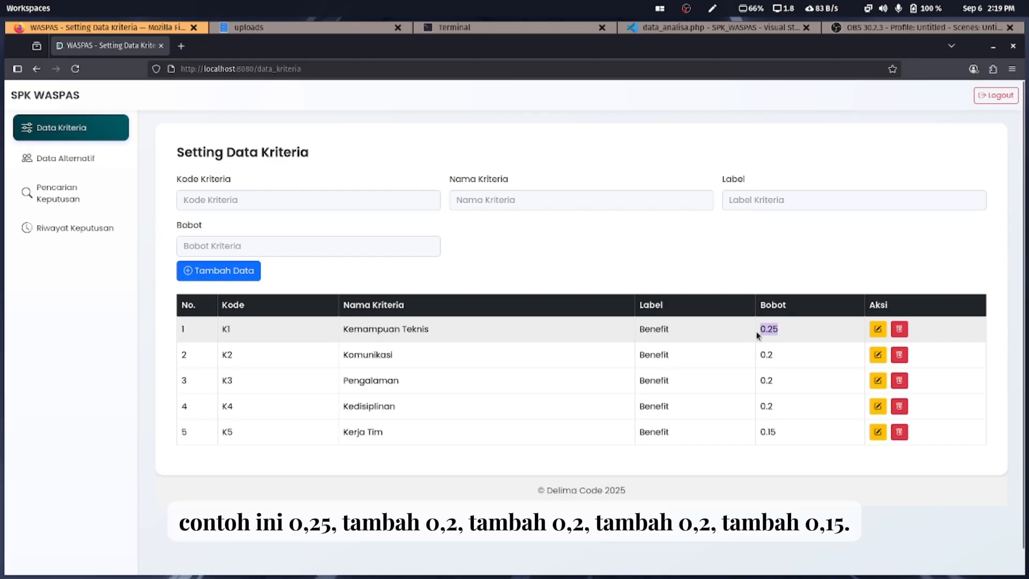
{"action": "left_click", "coordinate": [789, 352]}
{"action": "left_click_drag", "start_coordinate": [786, 381], "coordinate": [756, 435]}
{"action": "left_click_drag", "start_coordinate": [758, 329], "coordinate": [780, 440]}
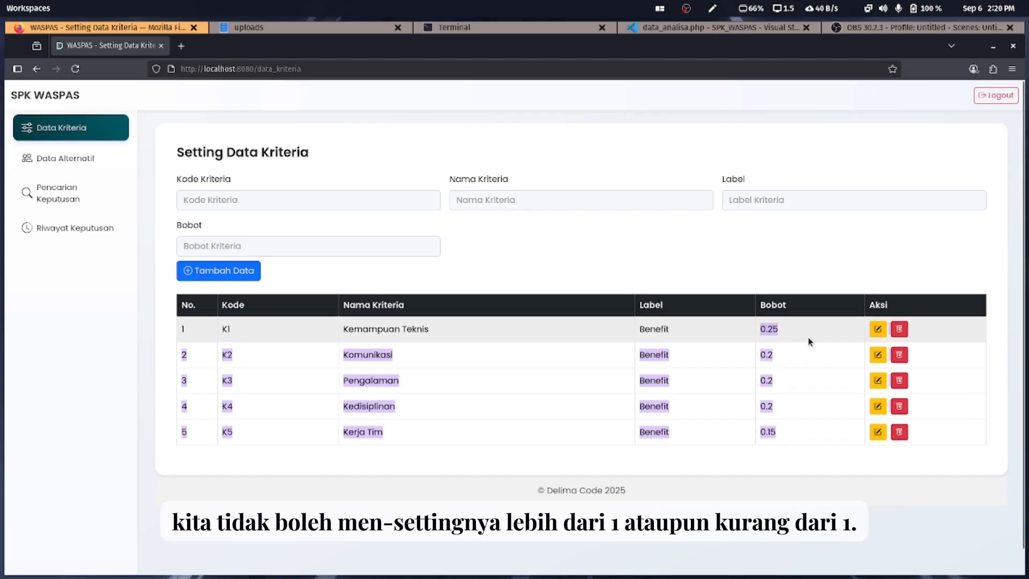
{"action": "left_click", "coordinate": [814, 387]}
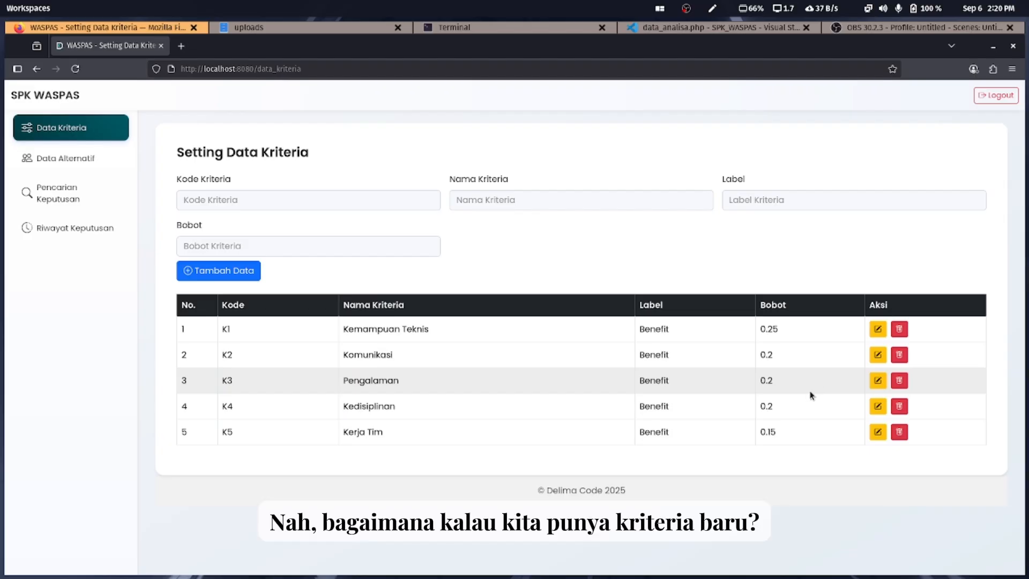
Re-add K6 Skill Organisasi as Benefit with weight 0.1 using autocomplete values
{"action": "left_click", "coordinate": [298, 199]}
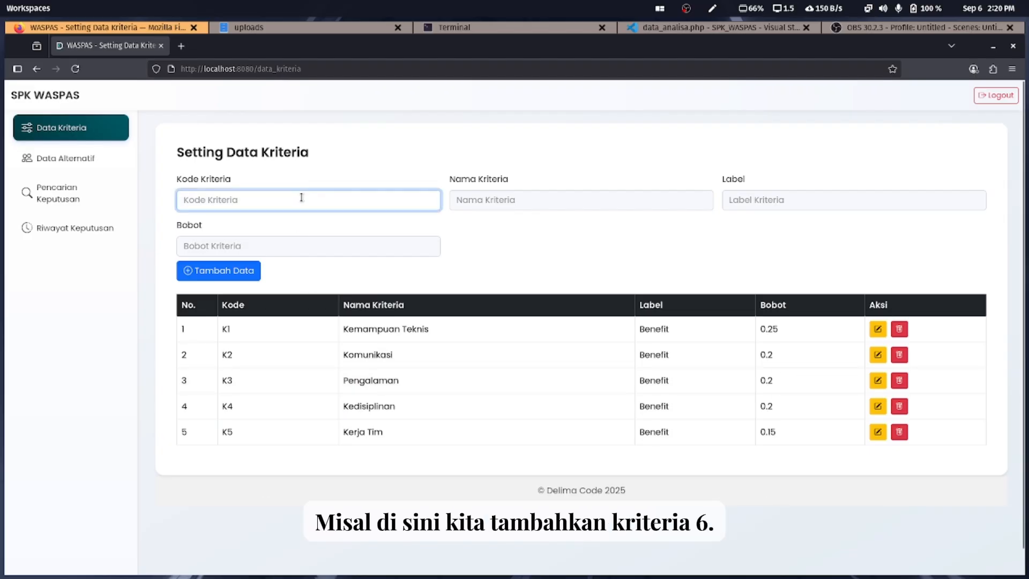
{"action": "left_click", "coordinate": [297, 230]}
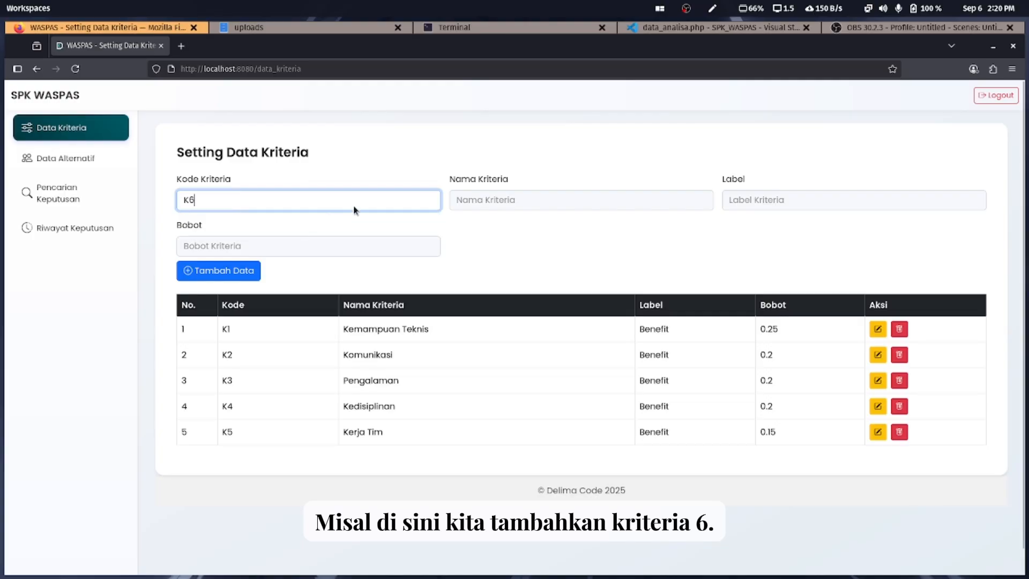
{"action": "left_click", "coordinate": [473, 198]}
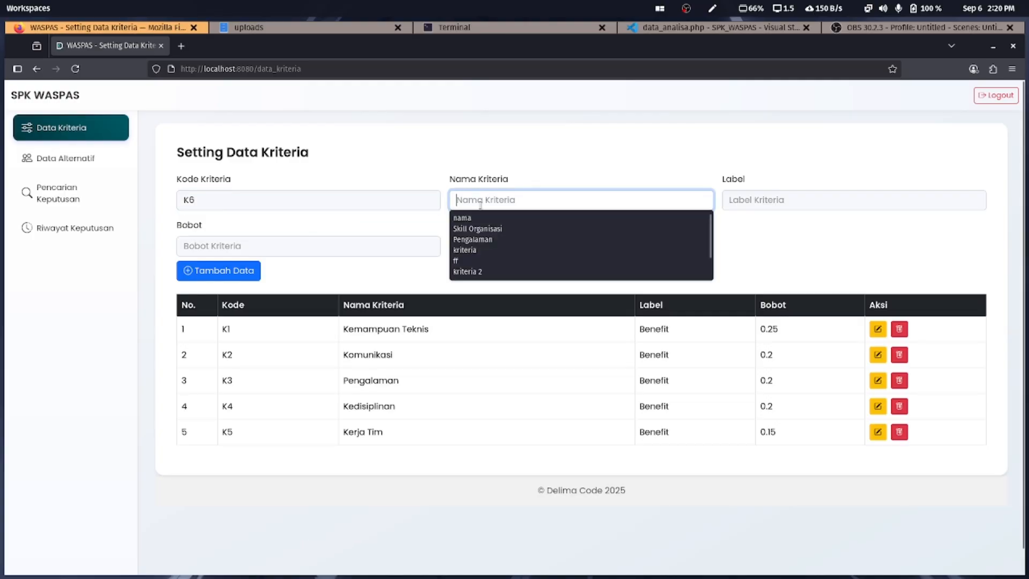
{"action": "left_click", "coordinate": [477, 229]}
{"action": "left_click", "coordinate": [745, 199]}
{"action": "left_click", "coordinate": [744, 217]}
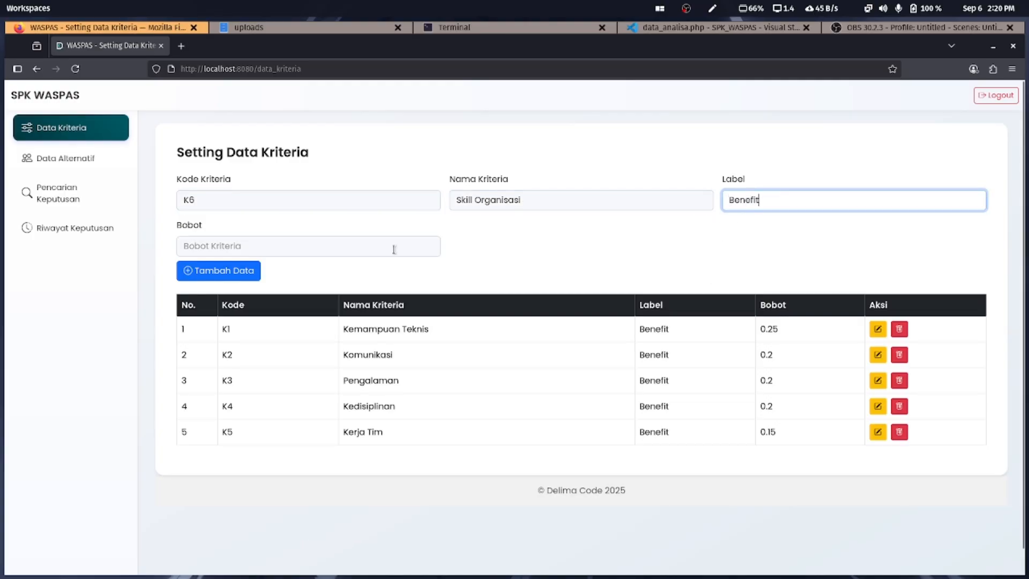
{"action": "left_click", "coordinate": [396, 251]}
{"action": "left_click", "coordinate": [343, 268]}
{"action": "left_click", "coordinate": [251, 279]}
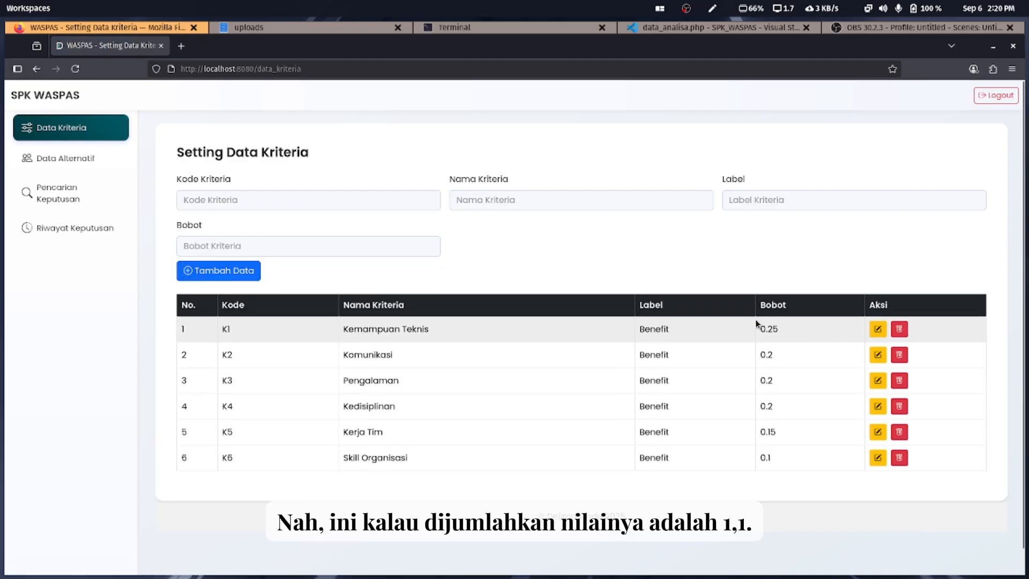
{"action": "left_click_drag", "start_coordinate": [757, 325], "coordinate": [802, 519]}
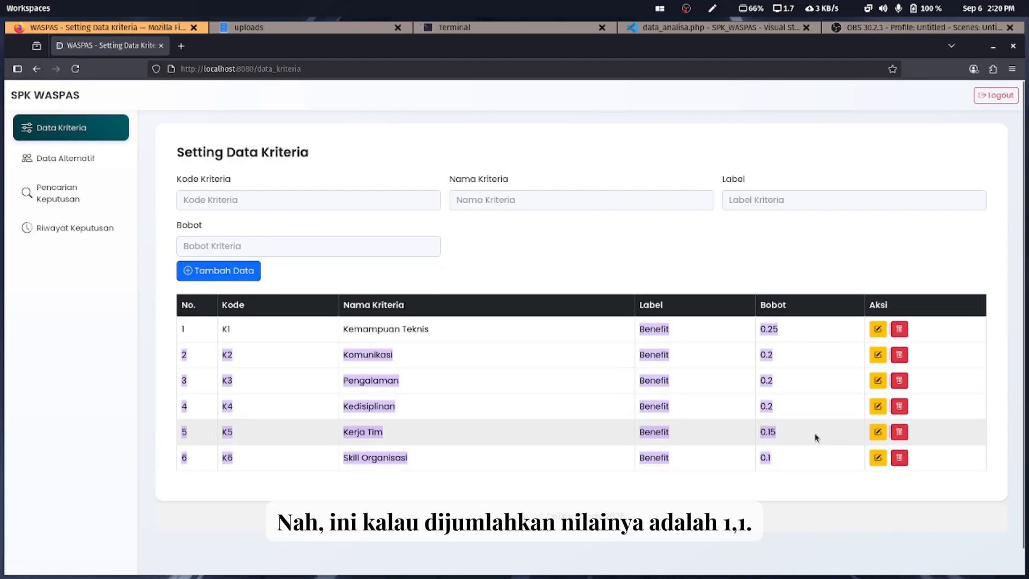
{"action": "left_click", "coordinate": [768, 489]}
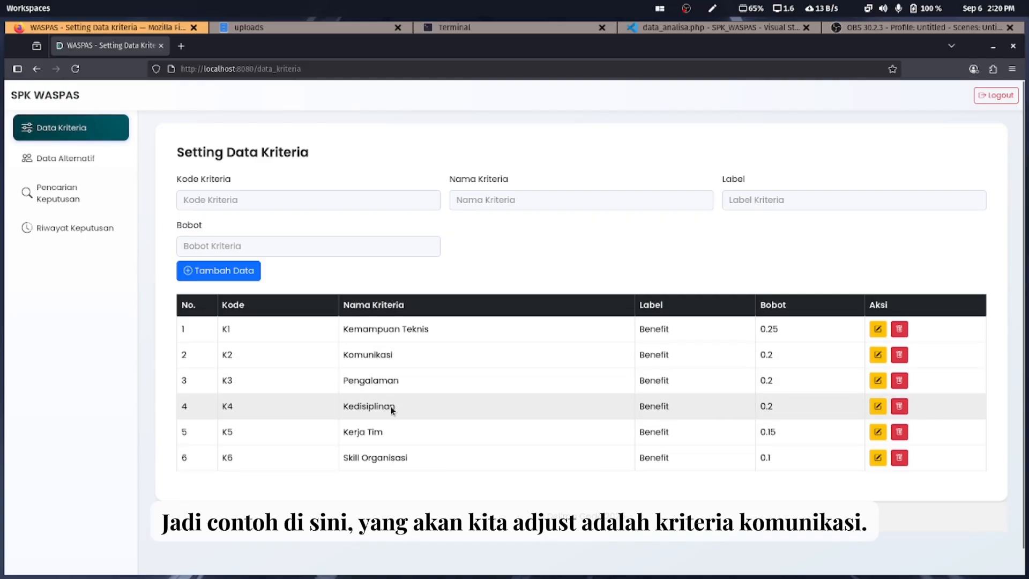
Change K2 Komunikasi's weight from 0.2 to 0.1 and save it
{"action": "left_click_drag", "start_coordinate": [337, 358], "coordinate": [406, 357]}
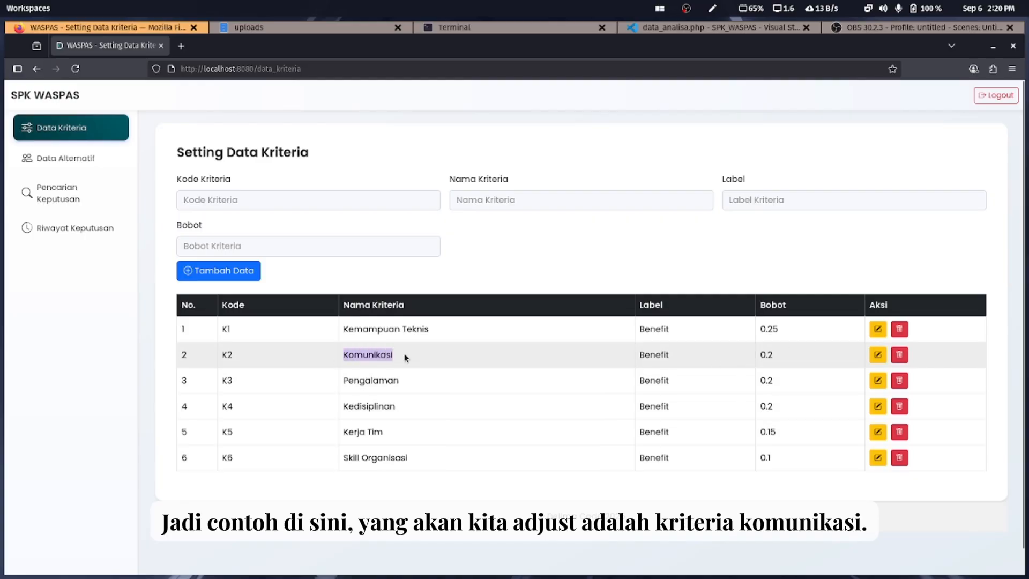
{"action": "left_click", "coordinate": [880, 360]}
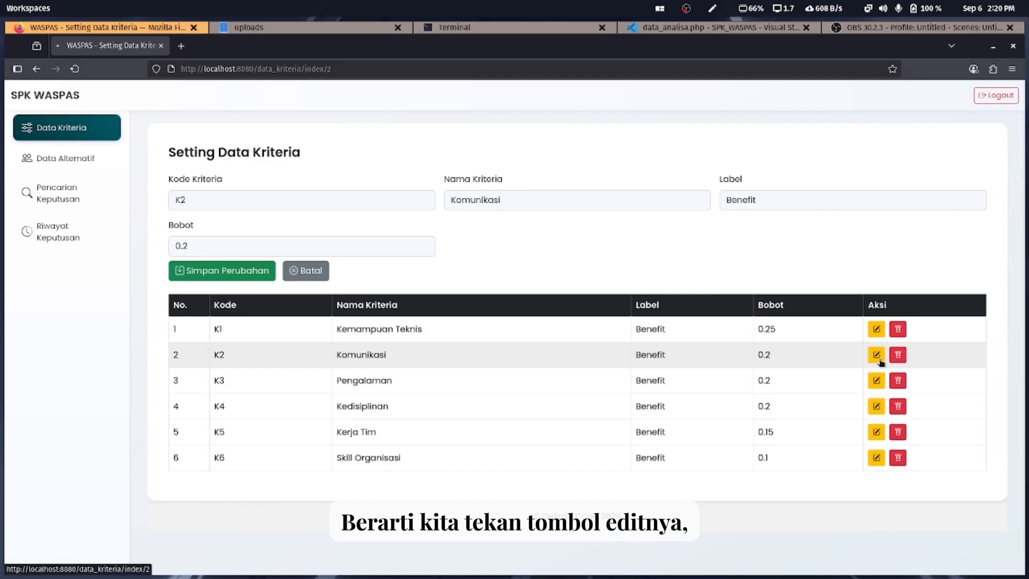
{"action": "left_click", "coordinate": [330, 246]}
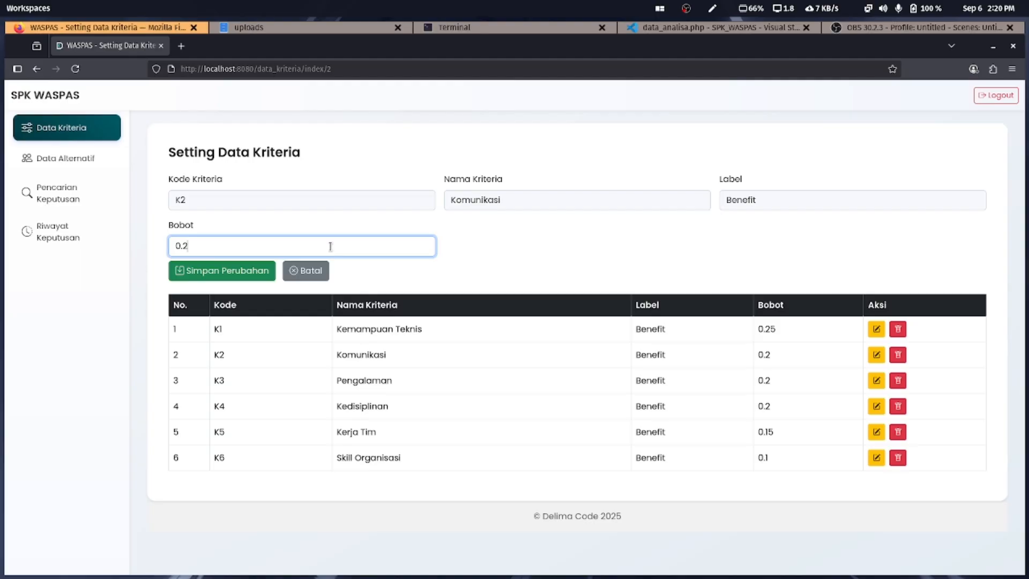
{"action": "key", "text": "BackSpace"}
{"action": "type", "text": "1"}
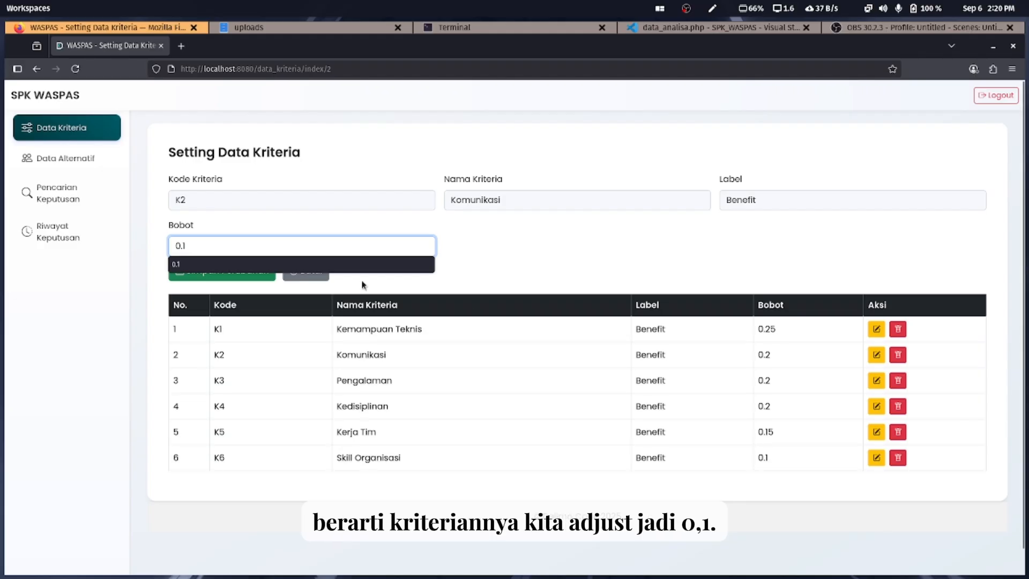
{"action": "key", "text": "Escape"}
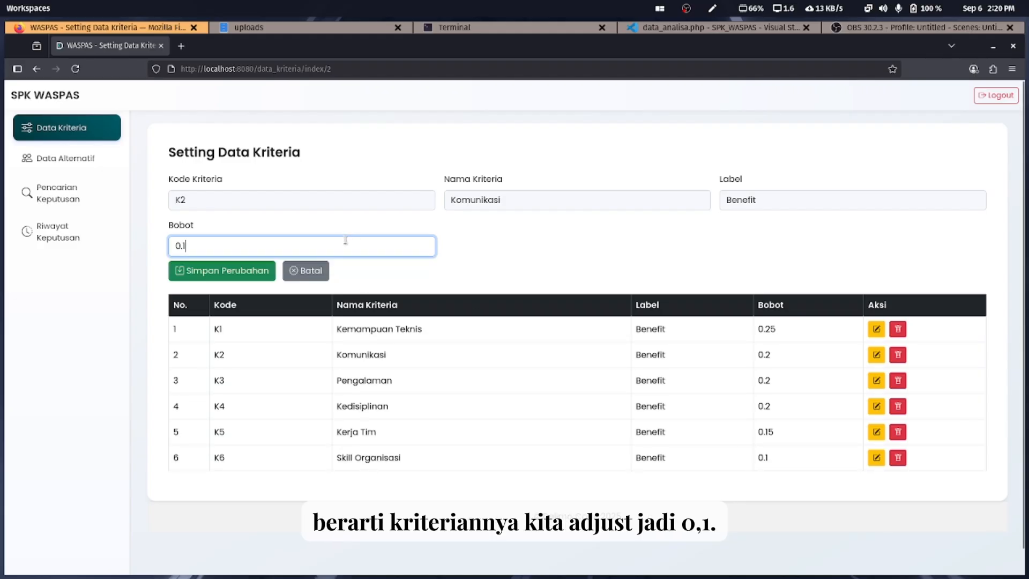
{"action": "left_click", "coordinate": [265, 281]}
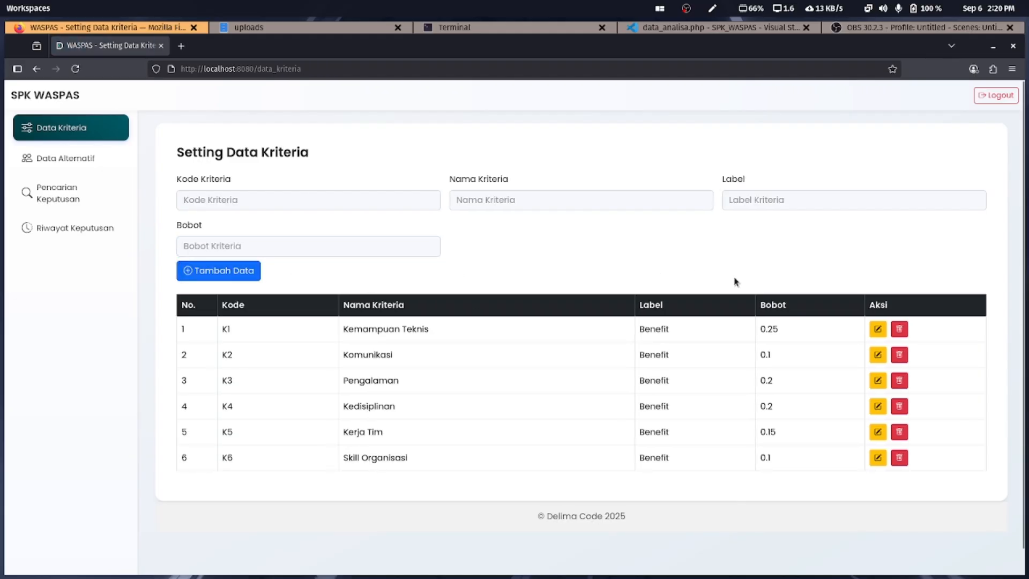
{"action": "left_click_drag", "start_coordinate": [758, 326], "coordinate": [784, 452]}
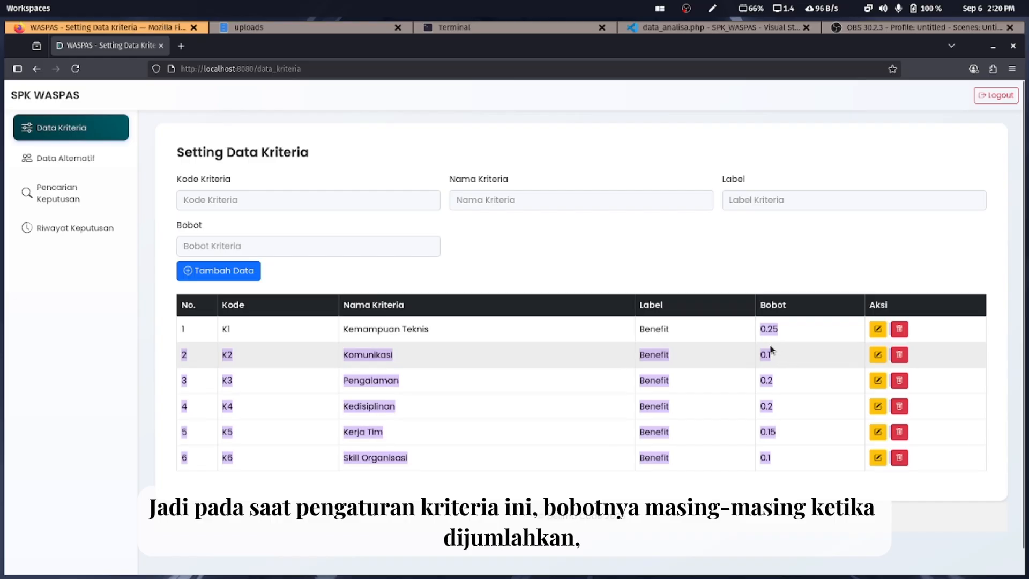
Delete the Skill Organisasi criterion and confirm
{"action": "left_click_drag", "start_coordinate": [758, 329], "coordinate": [785, 457]}
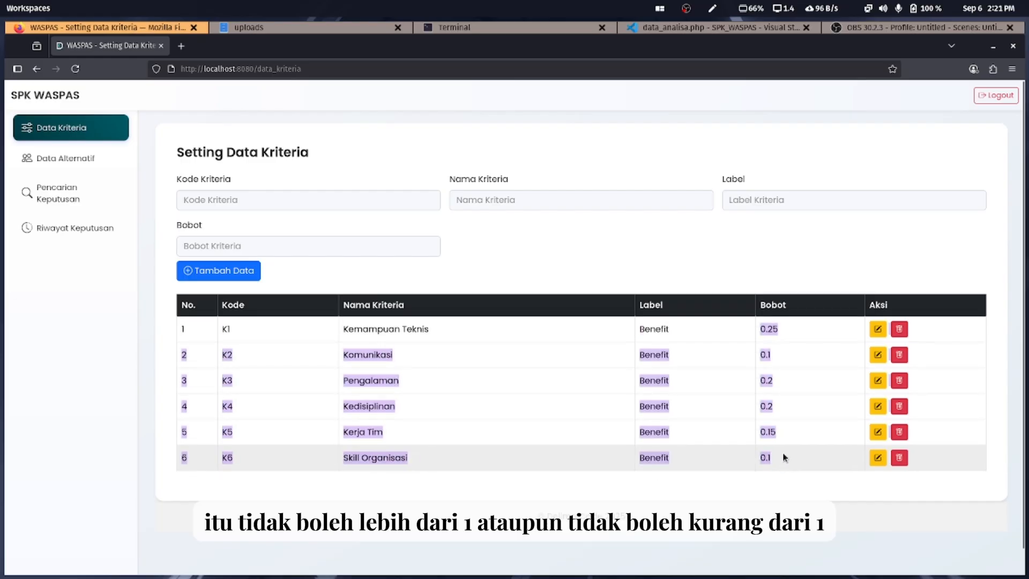
{"action": "left_click", "coordinate": [905, 457]}
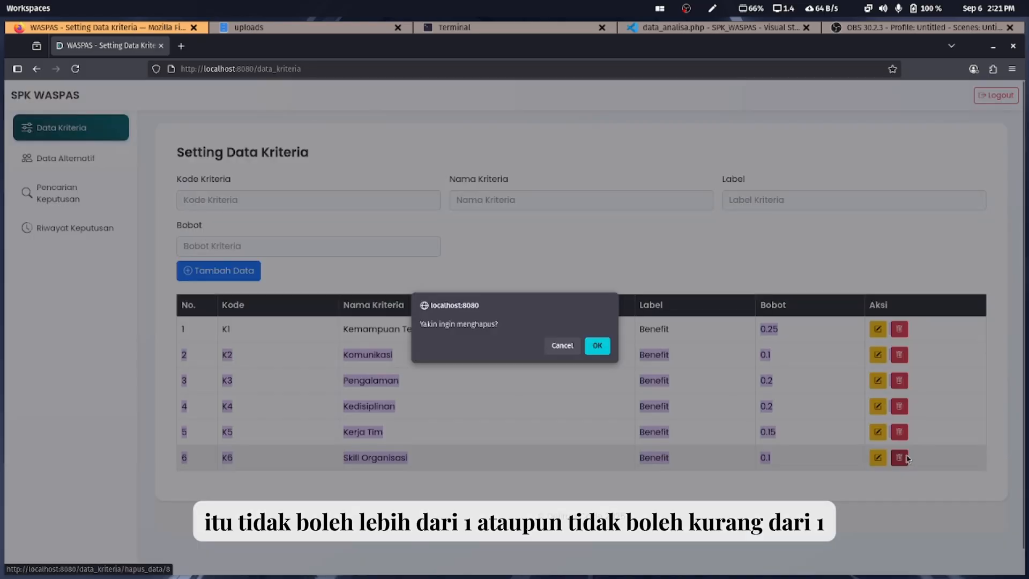
{"action": "left_click", "coordinate": [597, 345]}
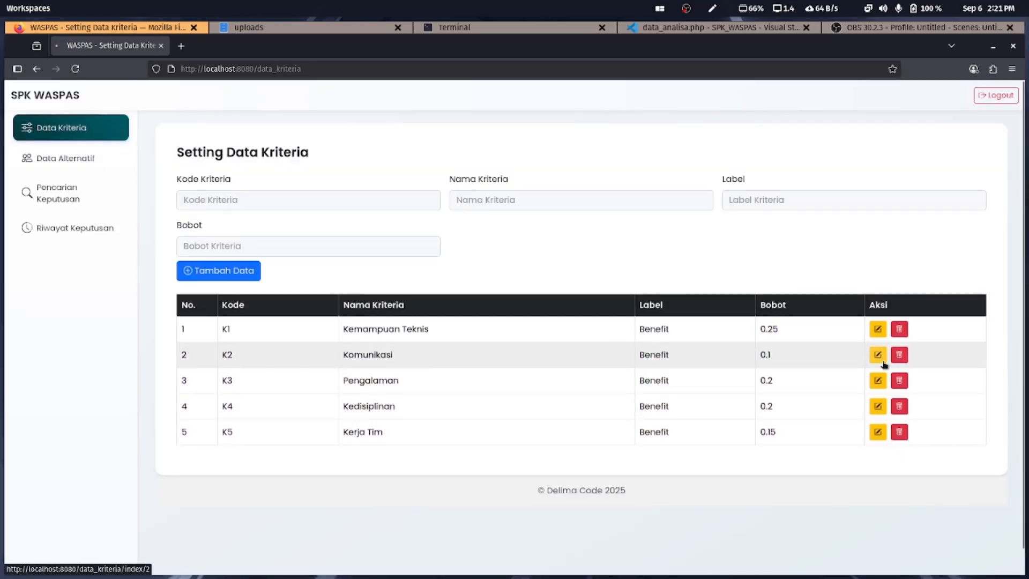
Restore K2 Komunikasi's weight from 0.1 to 0.2 and save it
{"action": "left_click", "coordinate": [877, 355]}
{"action": "left_click", "coordinate": [207, 248]}
{"action": "key", "text": "BackSpace"}
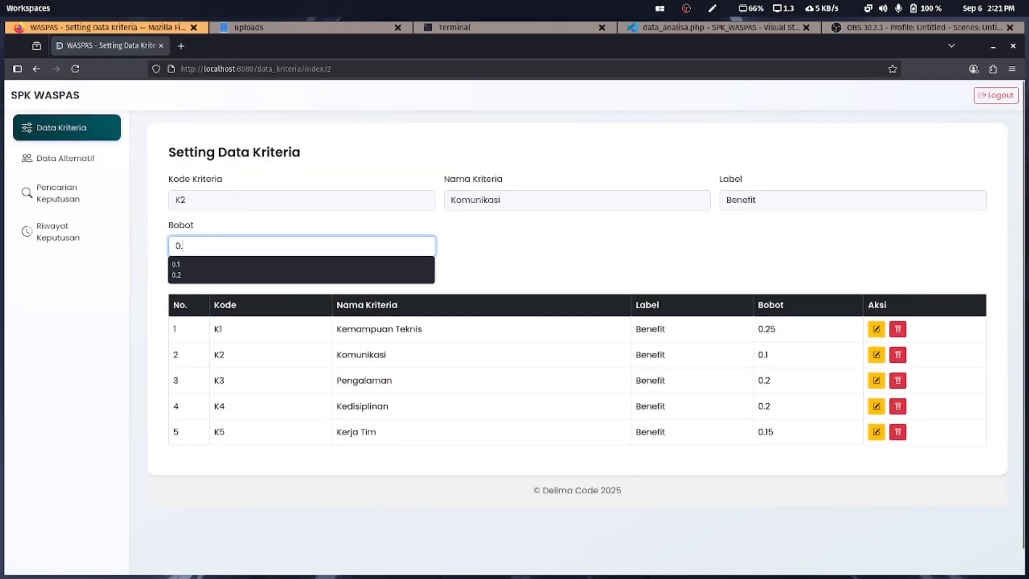
{"action": "type", "text": "2"}
{"action": "left_click", "coordinate": [172, 268]}
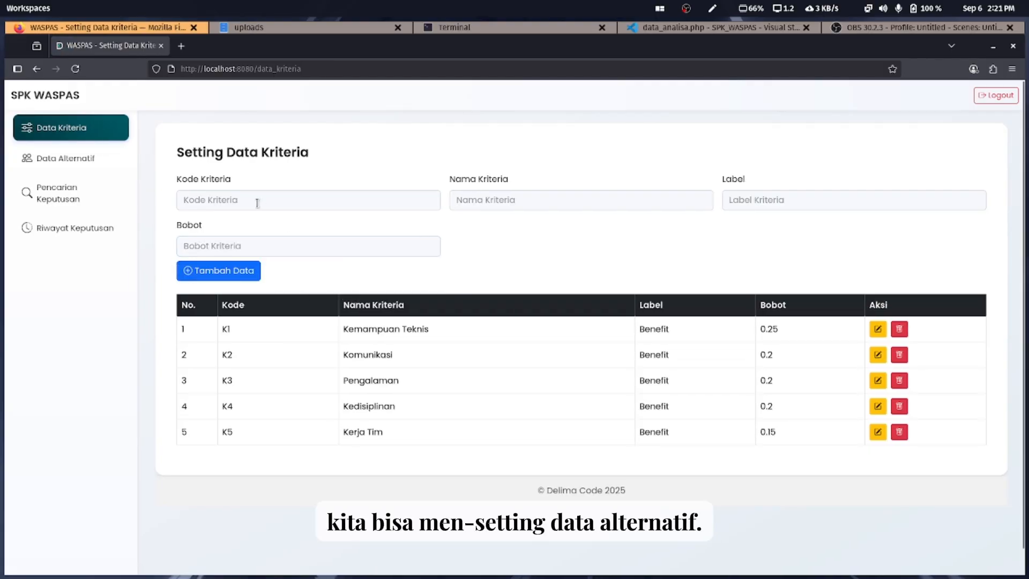
Open the Data Alternatif page from the sidebar
{"action": "left_click", "coordinate": [84, 157]}
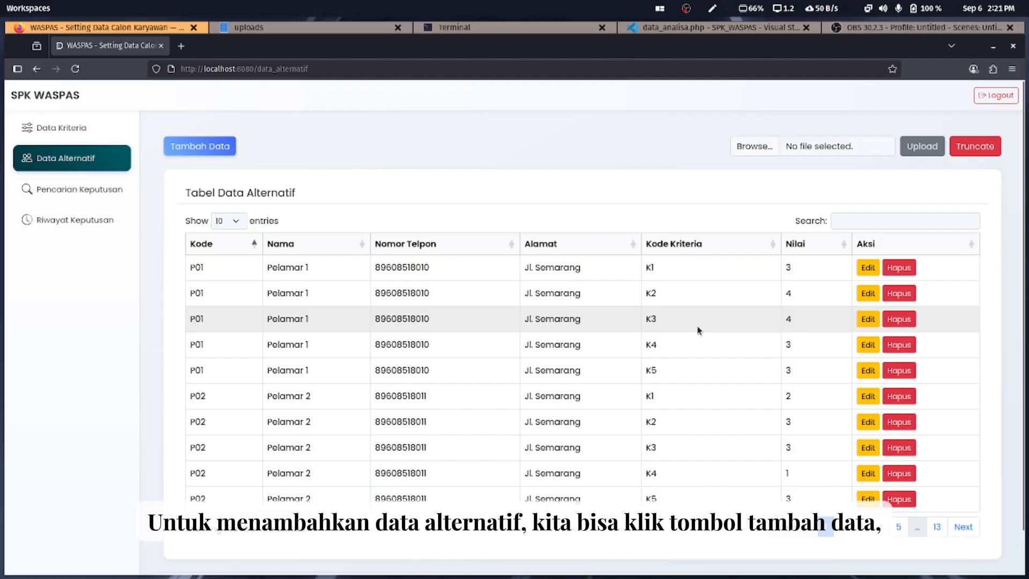
Sort the alternatives table by code descending to find the last code, P25
{"action": "left_click", "coordinate": [204, 151]}
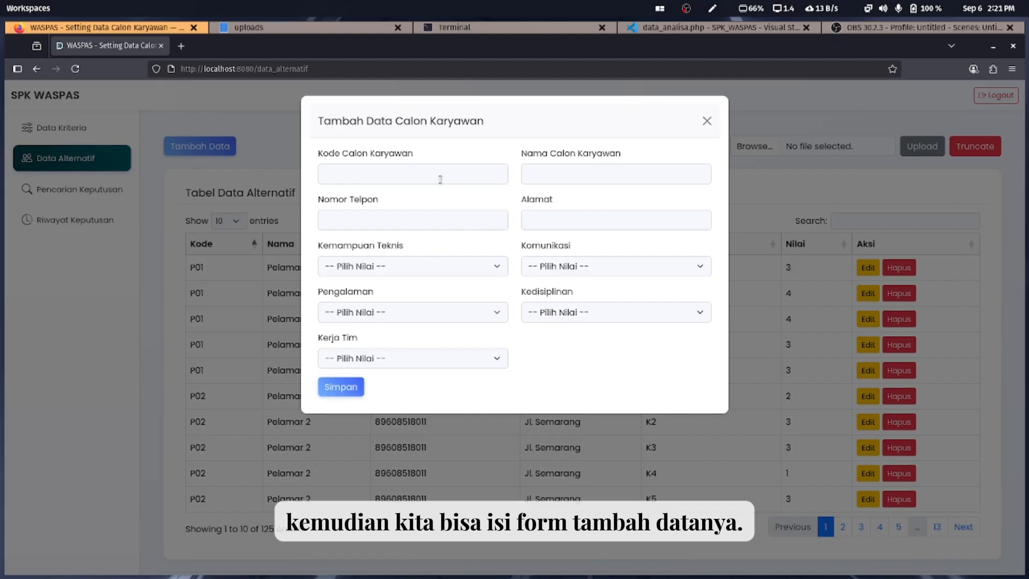
{"action": "left_click", "coordinate": [160, 271]}
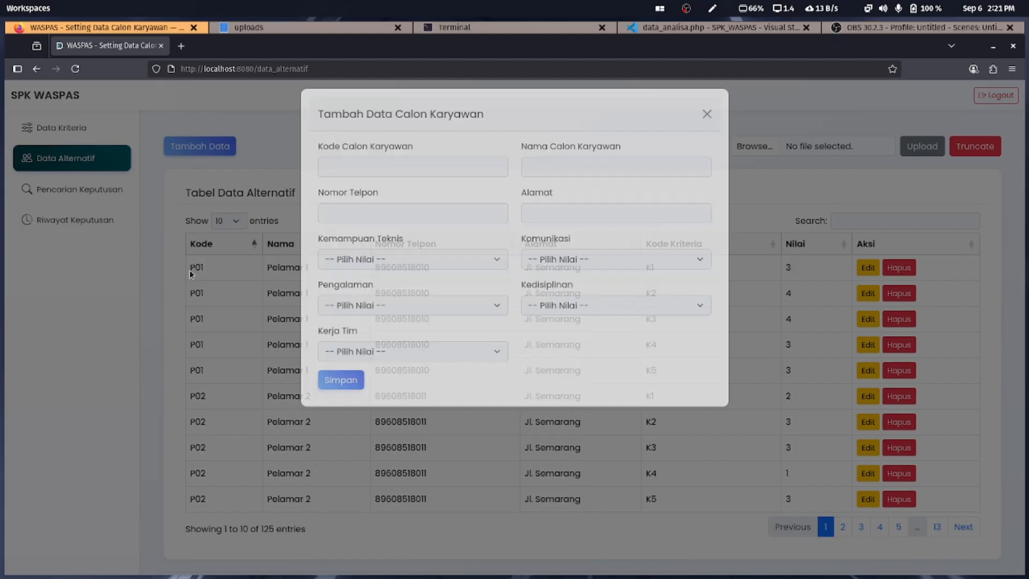
{"action": "left_click", "coordinate": [215, 250]}
{"action": "left_click_drag", "start_coordinate": [223, 269], "coordinate": [184, 261]}
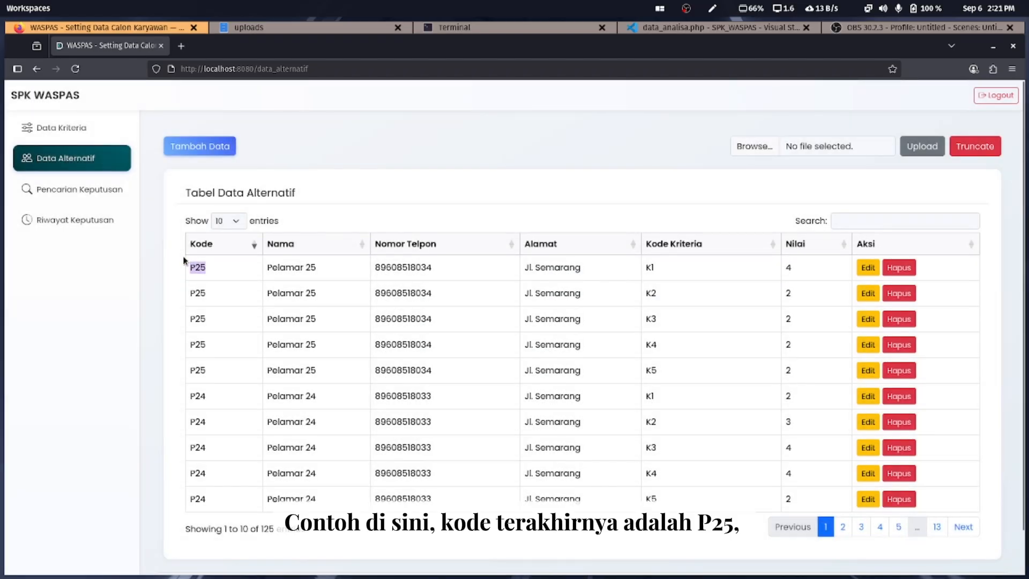
In Tambah Data, enter code P26 with a placeholder name, sample phone number and Semarang address
{"action": "left_click", "coordinate": [202, 146]}
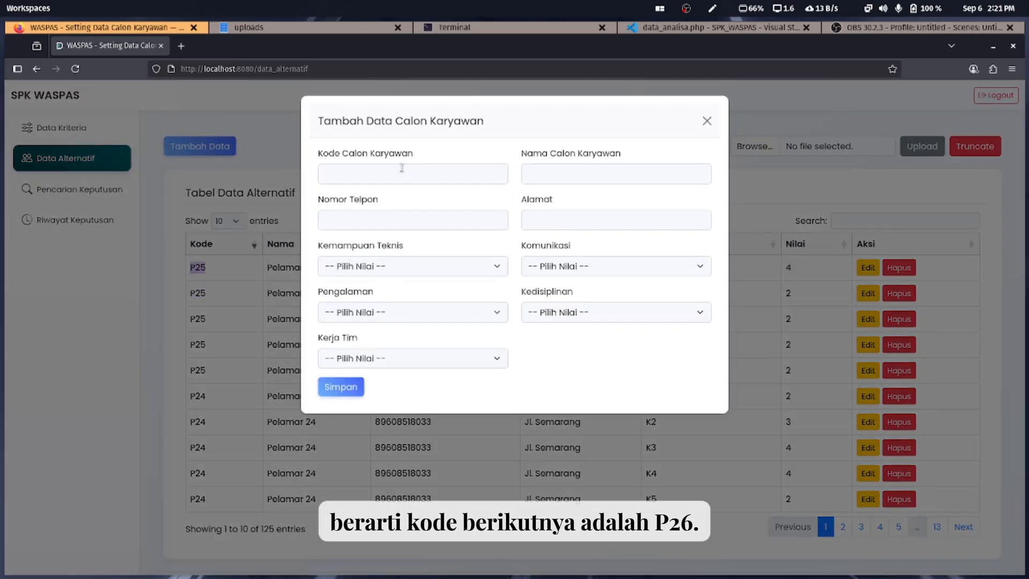
{"action": "left_click", "coordinate": [402, 170]}
{"action": "left_click", "coordinate": [395, 203]}
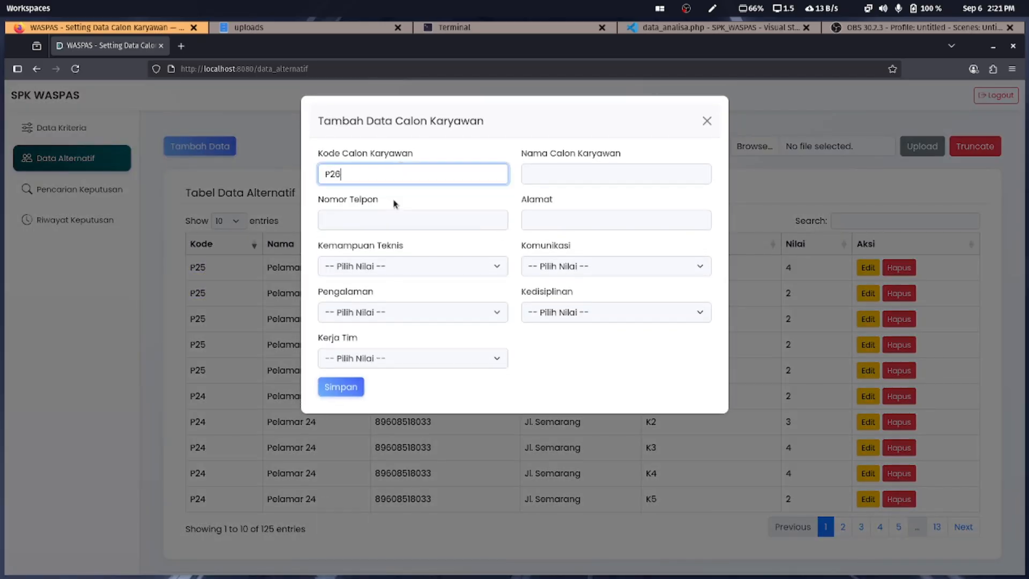
{"action": "left_click", "coordinate": [542, 176]}
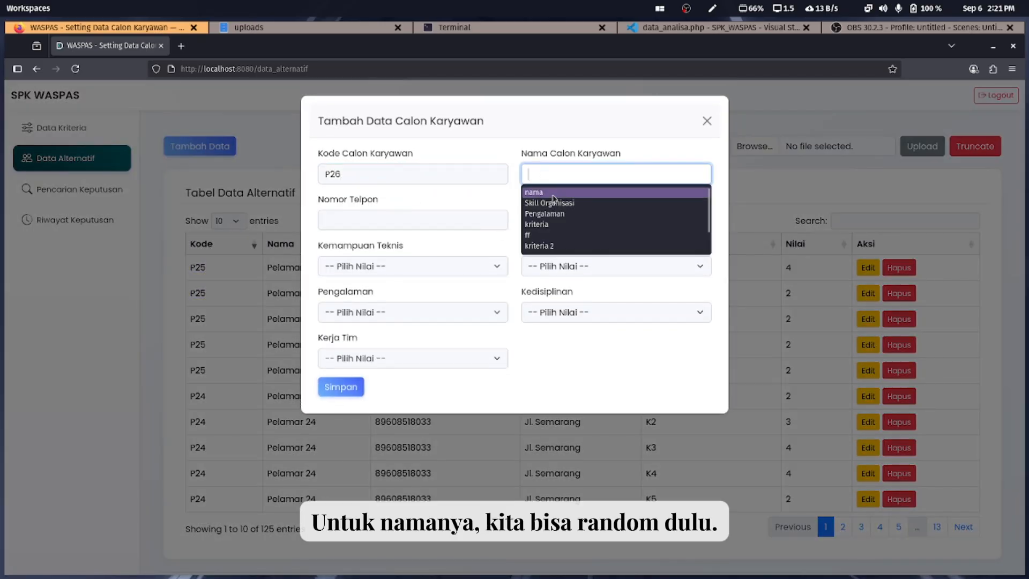
{"action": "left_click", "coordinate": [548, 193]}
{"action": "left_click", "coordinate": [475, 225]}
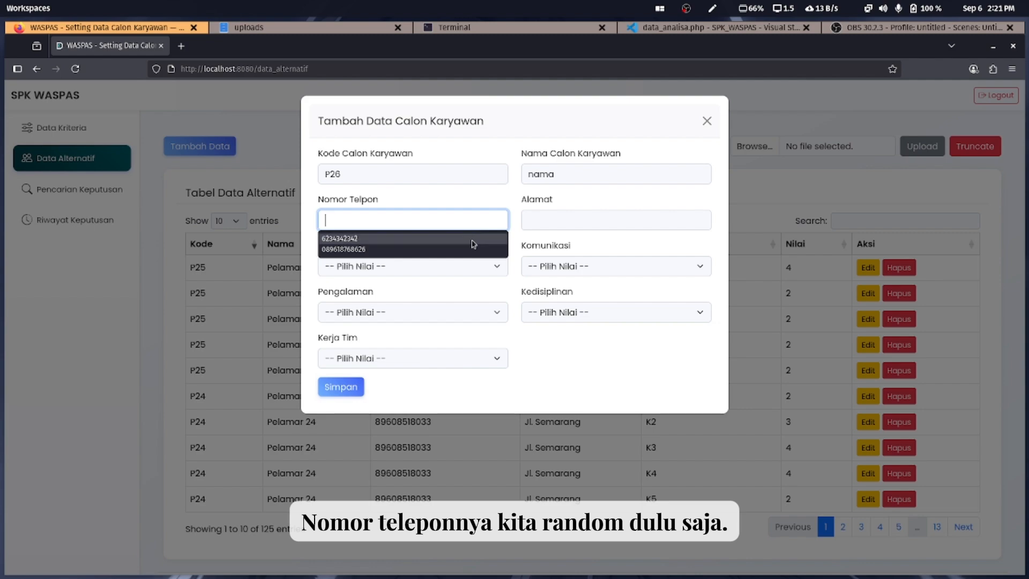
{"action": "left_click", "coordinate": [470, 248]}
{"action": "left_click", "coordinate": [537, 225]}
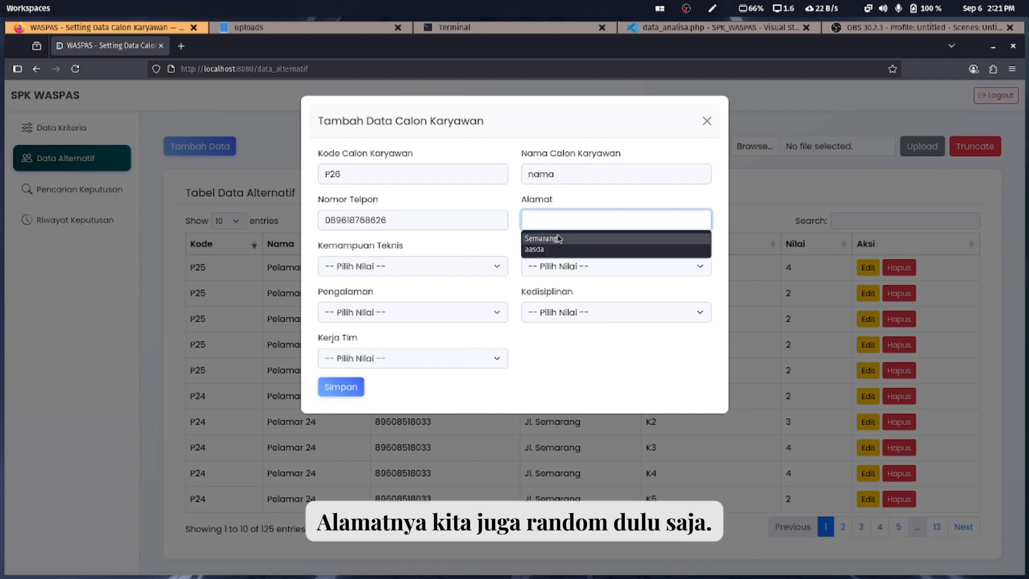
{"action": "left_click", "coordinate": [541, 238]}
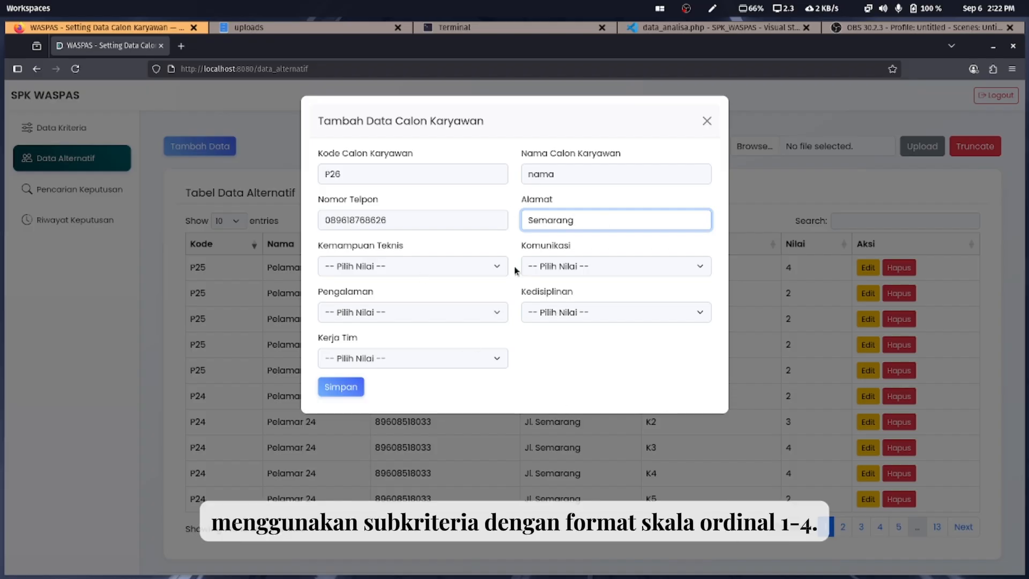
Rate P26 Cukup, Baik, Sangat Baik, Cukup, Baik across the five criteria and save
{"action": "left_click", "coordinate": [447, 265]}
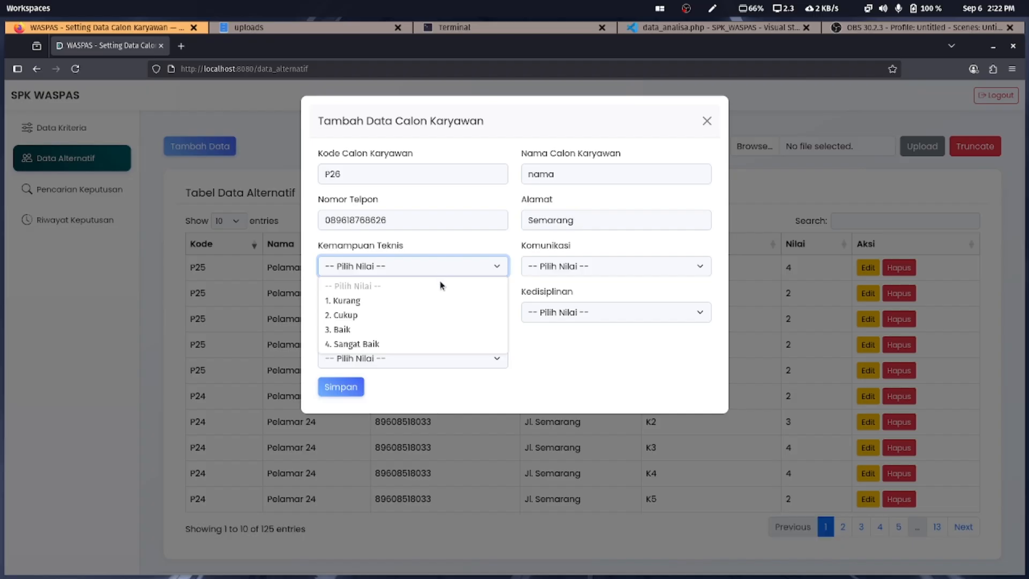
{"action": "left_click", "coordinate": [416, 321]}
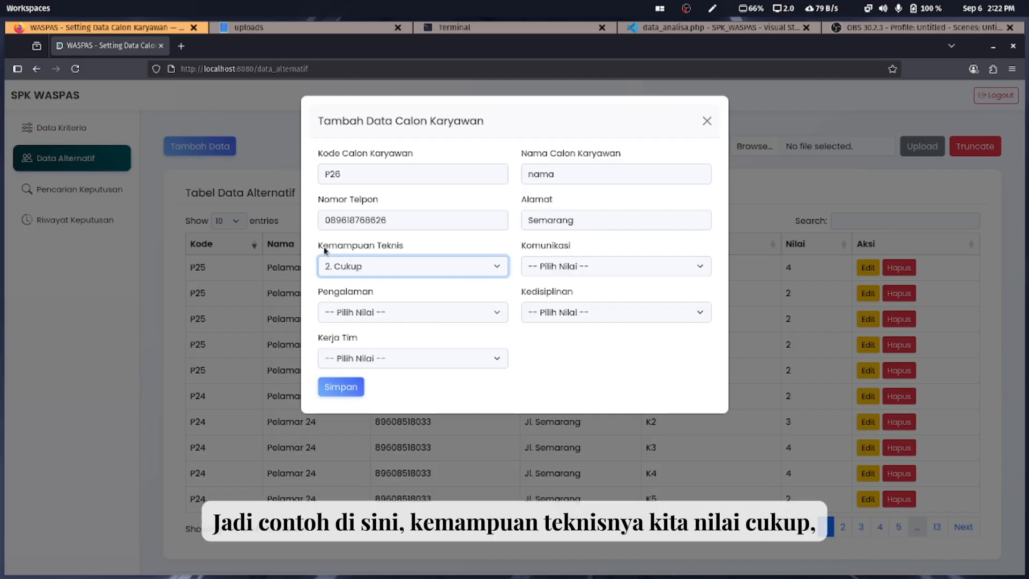
{"action": "left_click", "coordinate": [619, 268]}
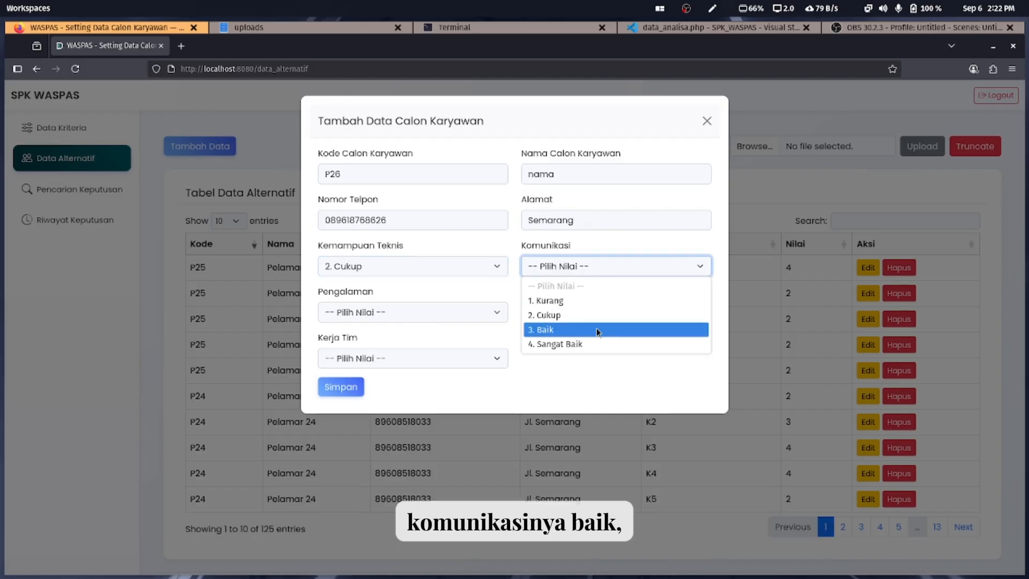
{"action": "left_click", "coordinate": [598, 331]}
{"action": "left_click", "coordinate": [480, 314]}
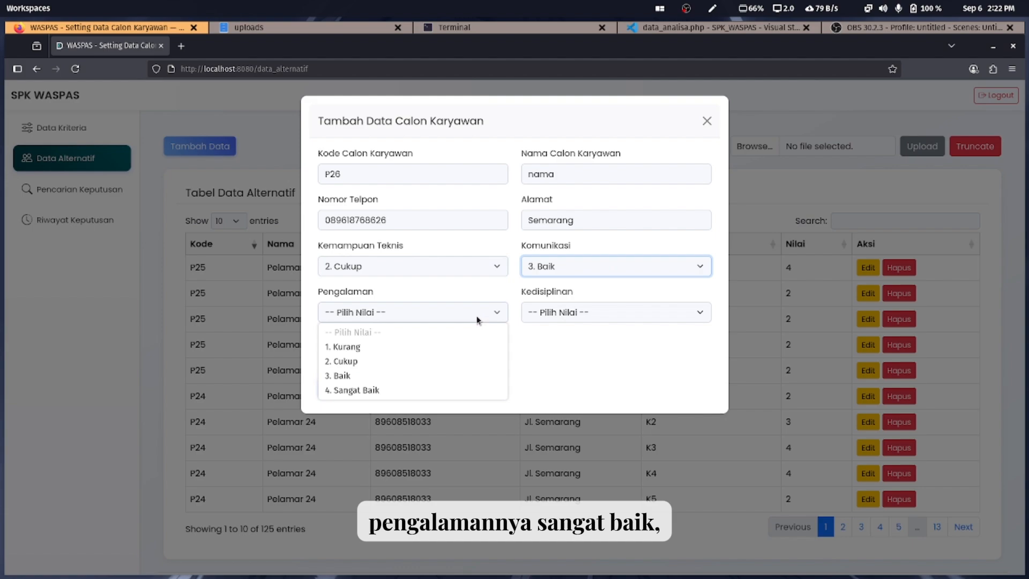
{"action": "left_click", "coordinate": [470, 388]}
{"action": "left_click", "coordinate": [594, 317]}
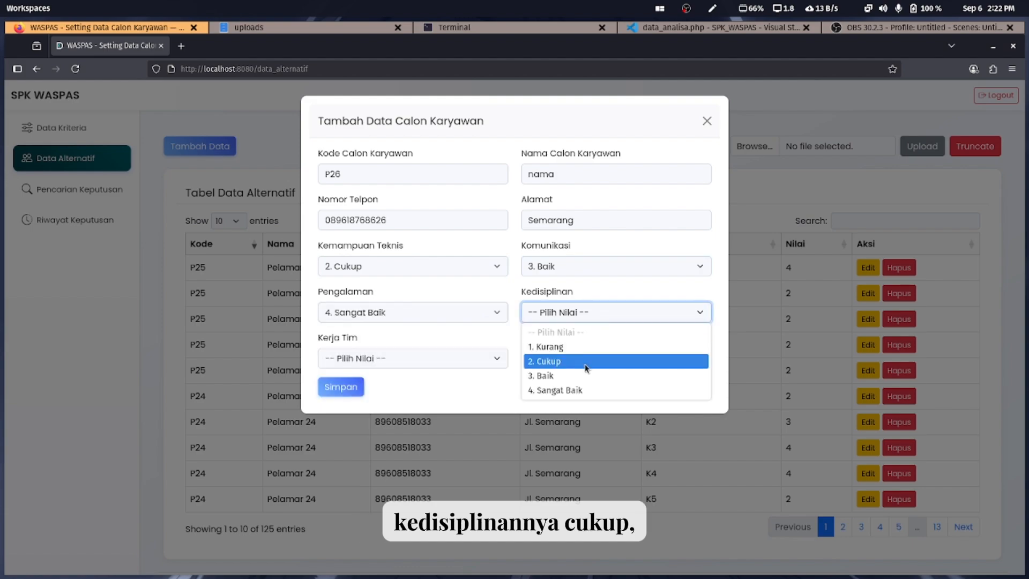
{"action": "left_click", "coordinate": [587, 362]}
{"action": "left_click", "coordinate": [484, 364]}
{"action": "left_click", "coordinate": [443, 420]}
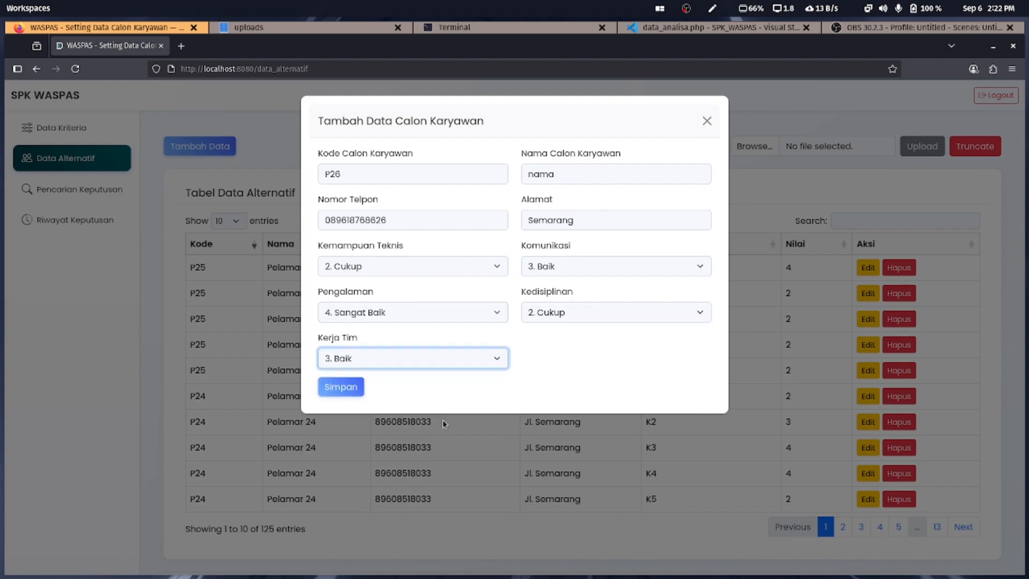
{"action": "left_click", "coordinate": [356, 387]}
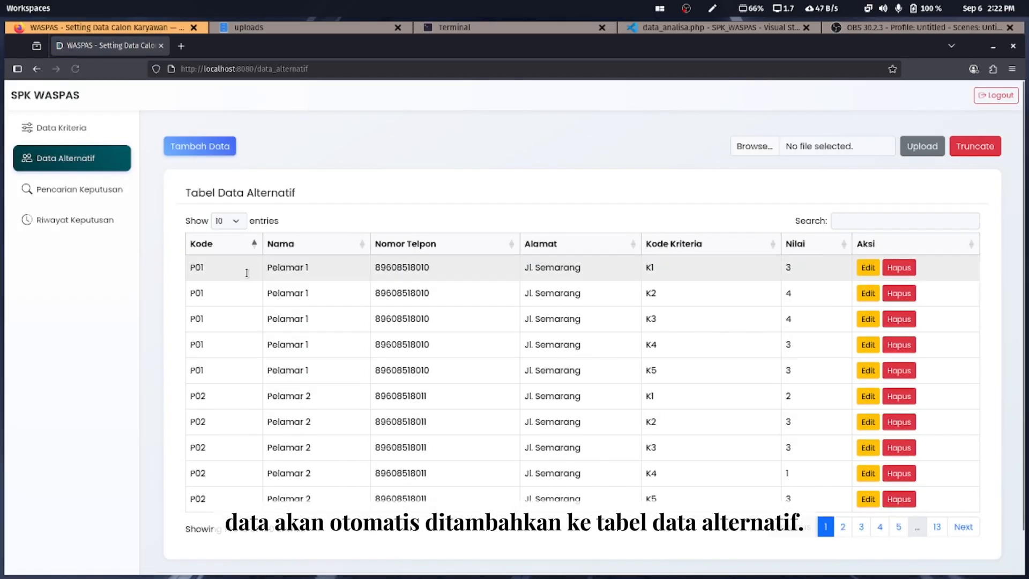
Sort the Kode column descending and highlight P26's five score rows
{"action": "left_click", "coordinate": [234, 246]}
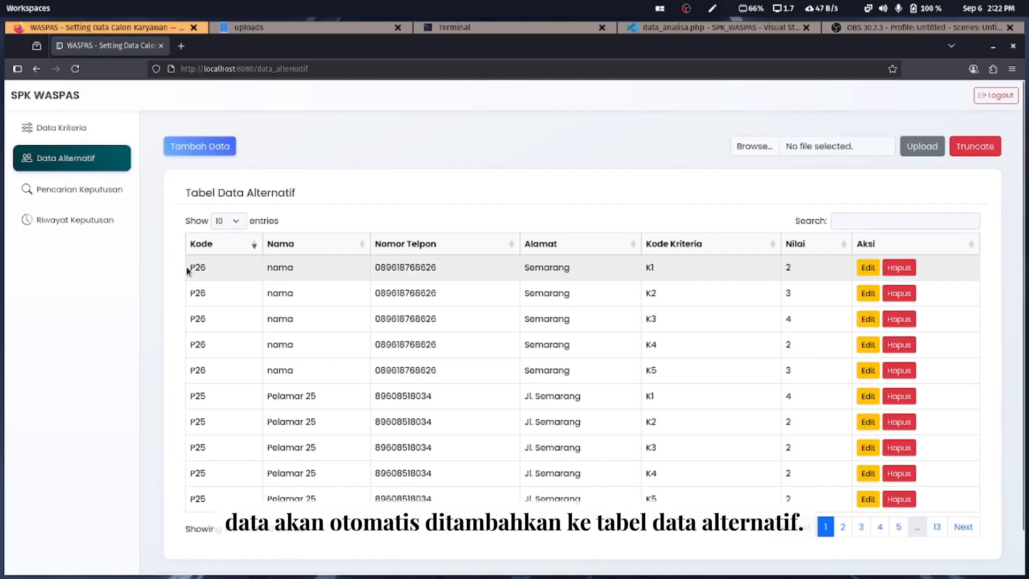
{"action": "left_click_drag", "start_coordinate": [189, 271], "coordinate": [323, 374]}
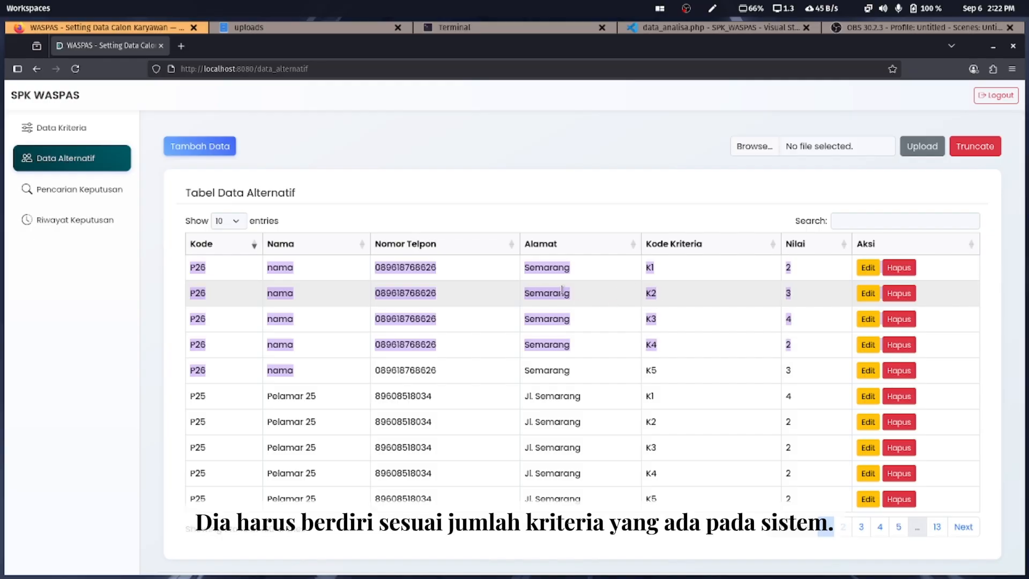
{"action": "left_click", "coordinate": [626, 326]}
{"action": "left_click_drag", "start_coordinate": [672, 382], "coordinate": [191, 266]}
Check the Data Kriteria page, then highlight address cells back in the alternatives table
{"action": "left_click", "coordinate": [87, 134]}
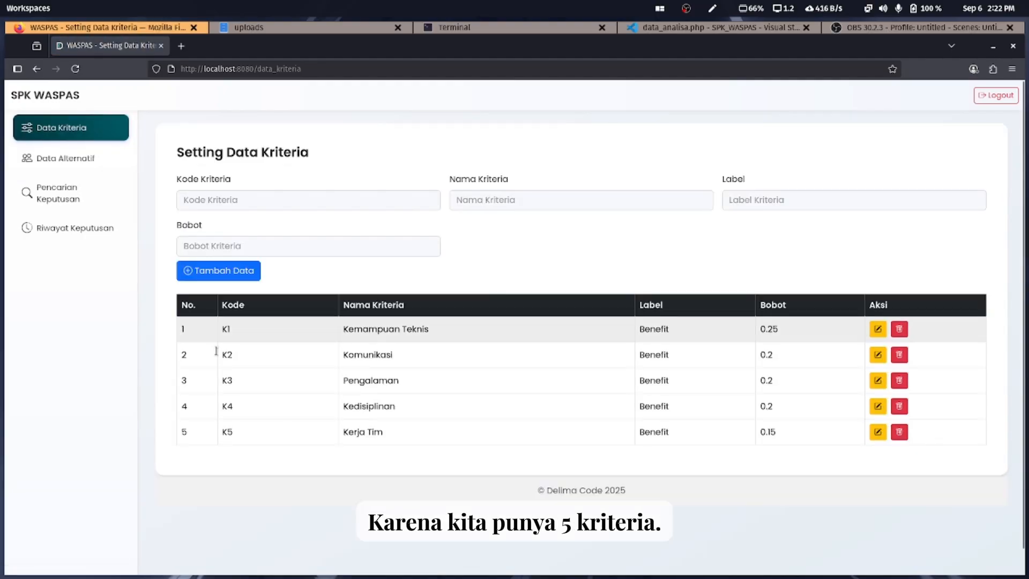
{"action": "left_click", "coordinate": [51, 159]}
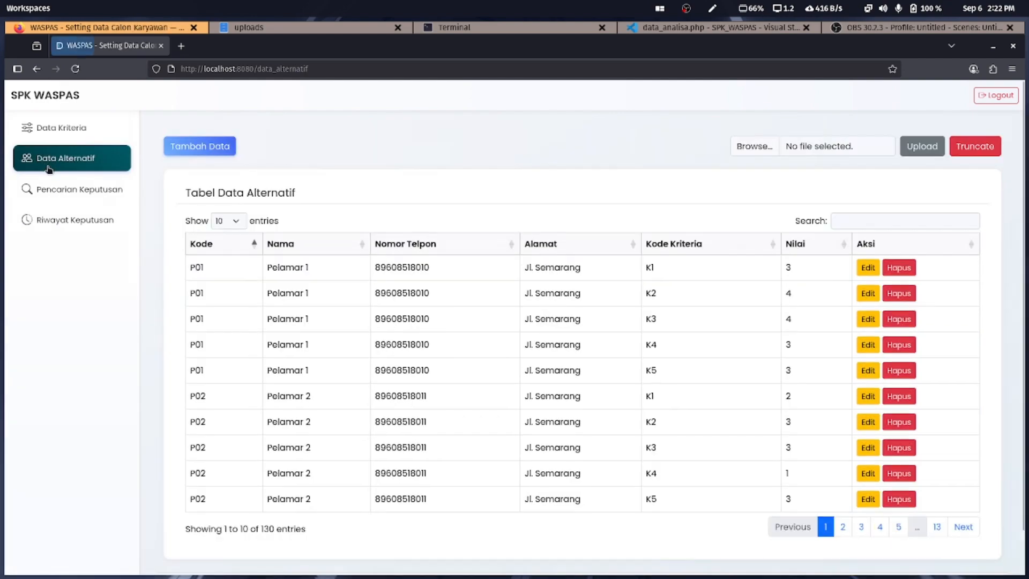
{"action": "left_click_drag", "start_coordinate": [525, 268], "coordinate": [585, 295]}
{"action": "left_click_drag", "start_coordinate": [528, 319], "coordinate": [591, 325]}
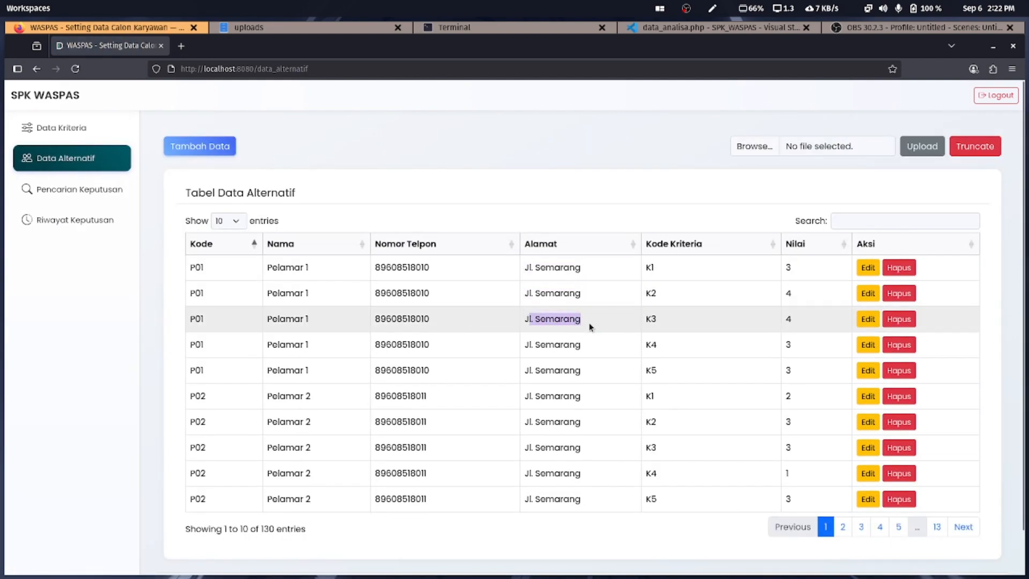
{"action": "left_click", "coordinate": [525, 345]}
{"action": "left_click", "coordinate": [59, 139]}
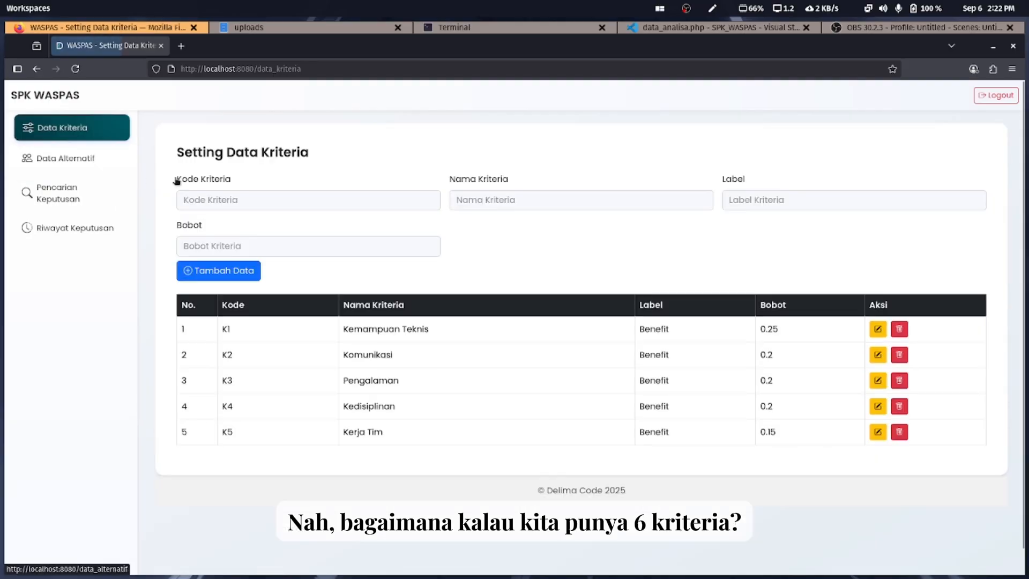
{"action": "left_click", "coordinate": [240, 204]}
{"action": "left_click", "coordinate": [244, 235]}
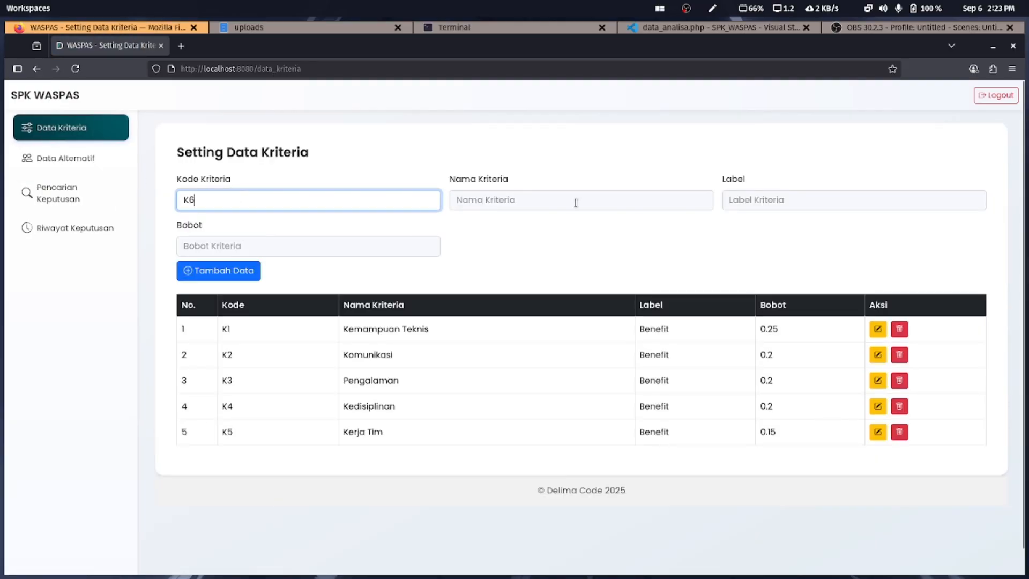
{"action": "left_click", "coordinate": [575, 201]}
{"action": "left_click", "coordinate": [572, 217]}
{"action": "left_click", "coordinate": [761, 204]}
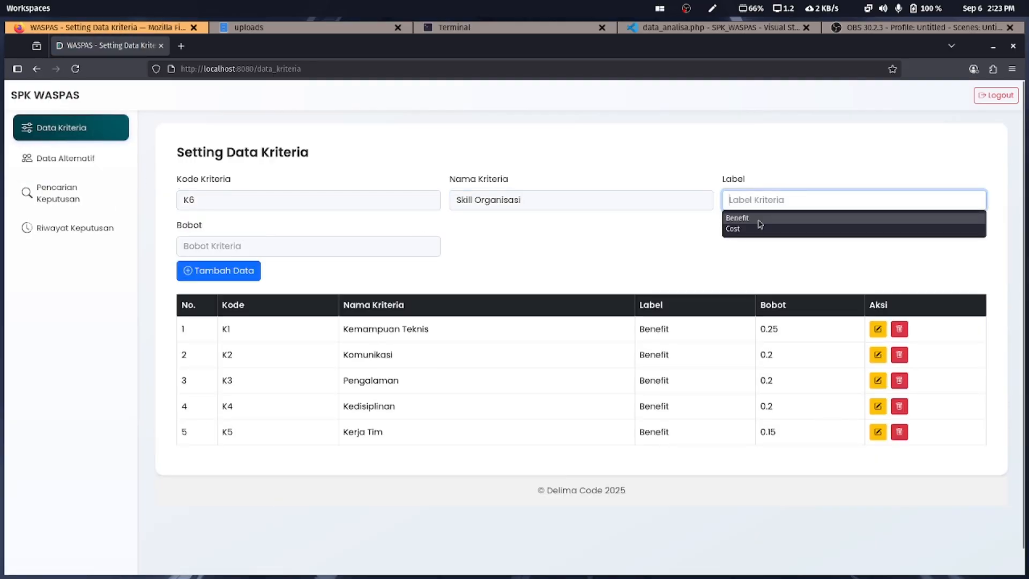
{"action": "left_click", "coordinate": [762, 217]}
{"action": "left_click", "coordinate": [318, 247]}
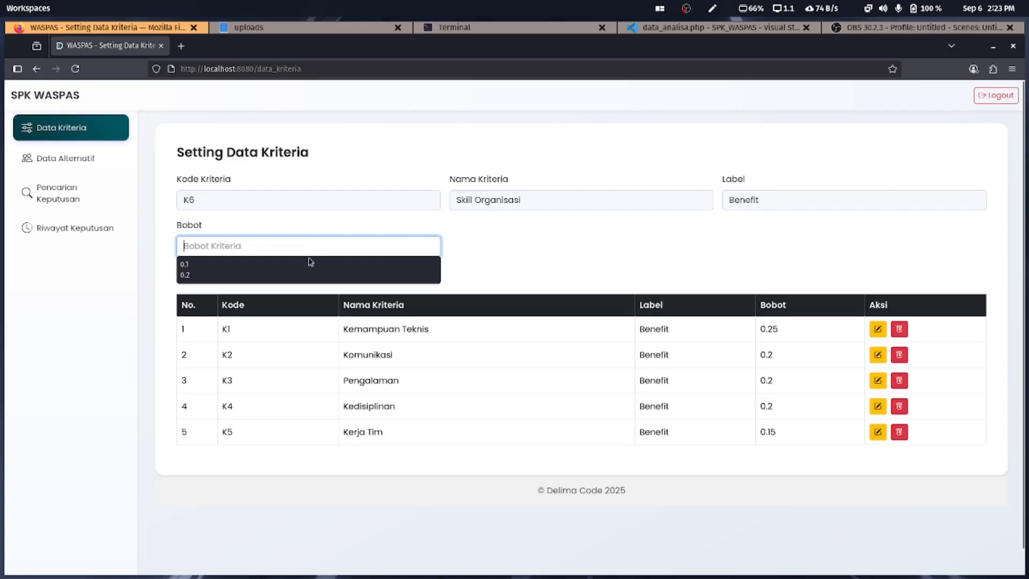
{"action": "left_click", "coordinate": [310, 264]}
{"action": "left_click", "coordinate": [249, 270]}
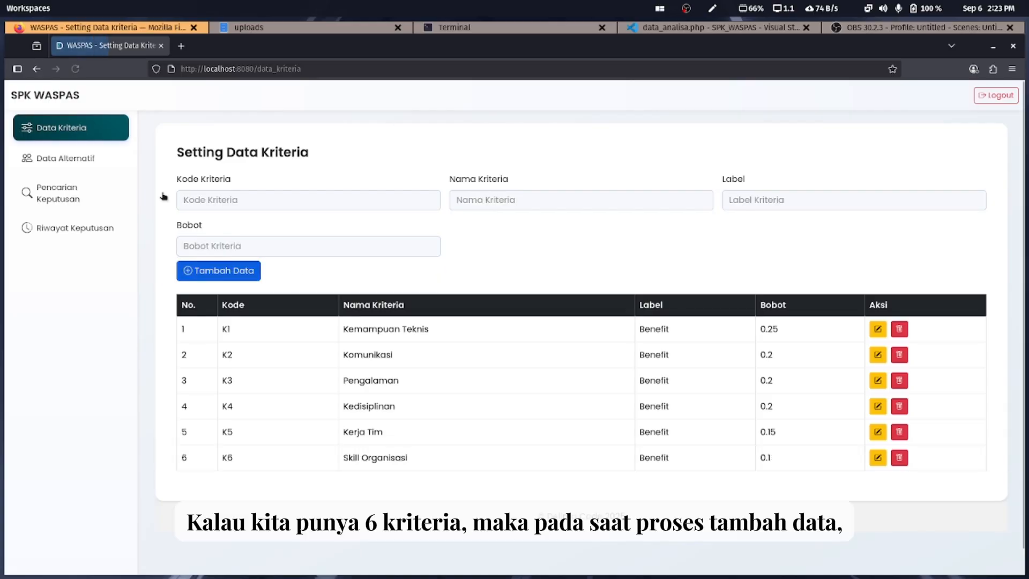
{"action": "left_click", "coordinate": [82, 160]}
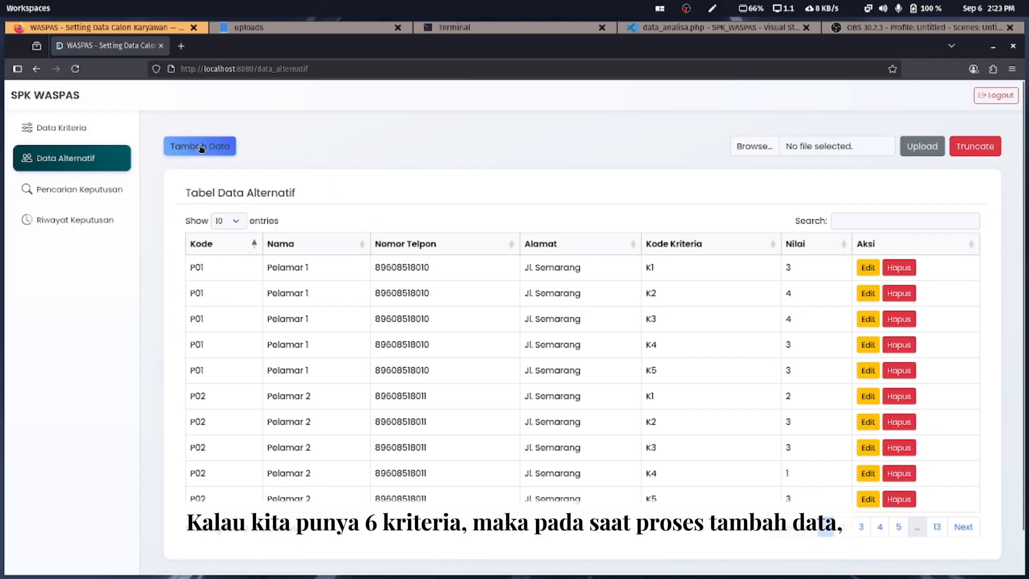
{"action": "left_click", "coordinate": [201, 149]}
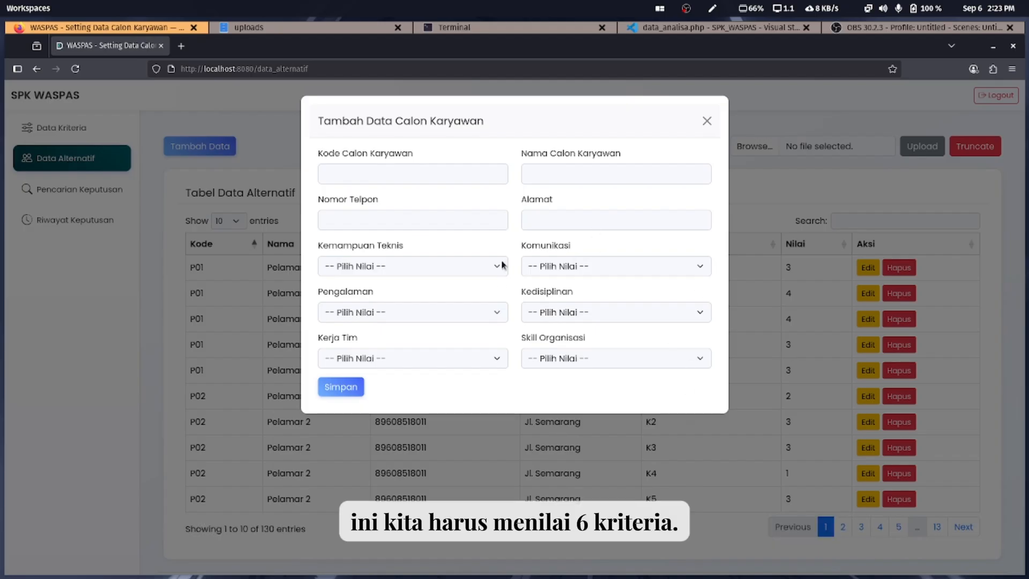
{"action": "left_click", "coordinate": [705, 123]}
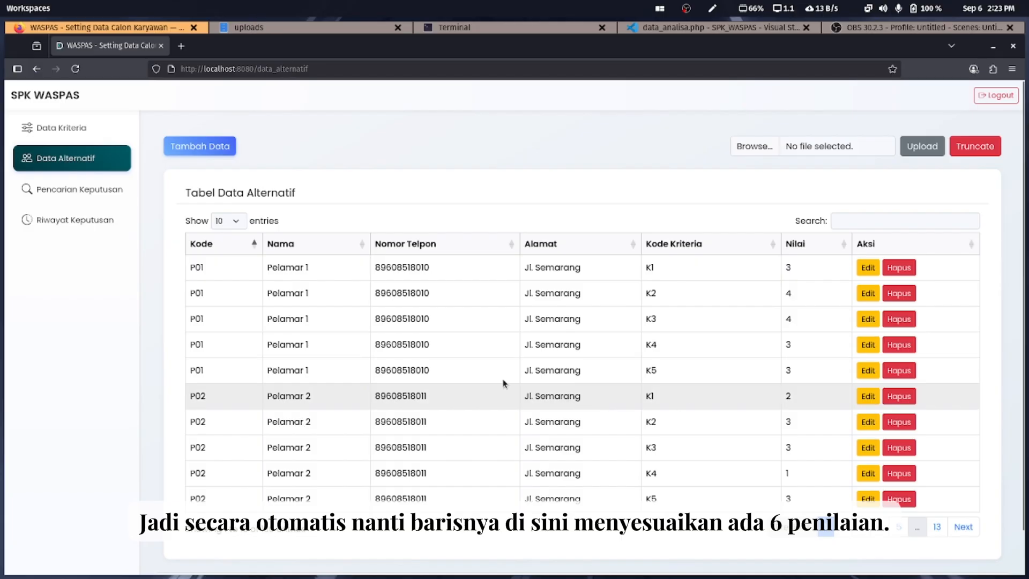
{"action": "left_click", "coordinate": [75, 131]}
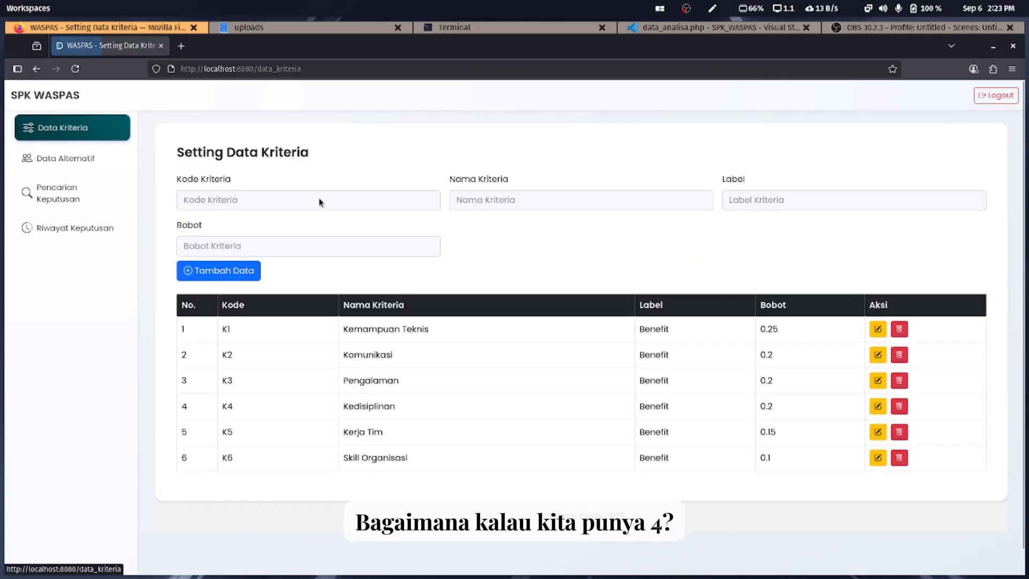
{"action": "left_click", "coordinate": [899, 457]}
{"action": "left_click", "coordinate": [596, 345]}
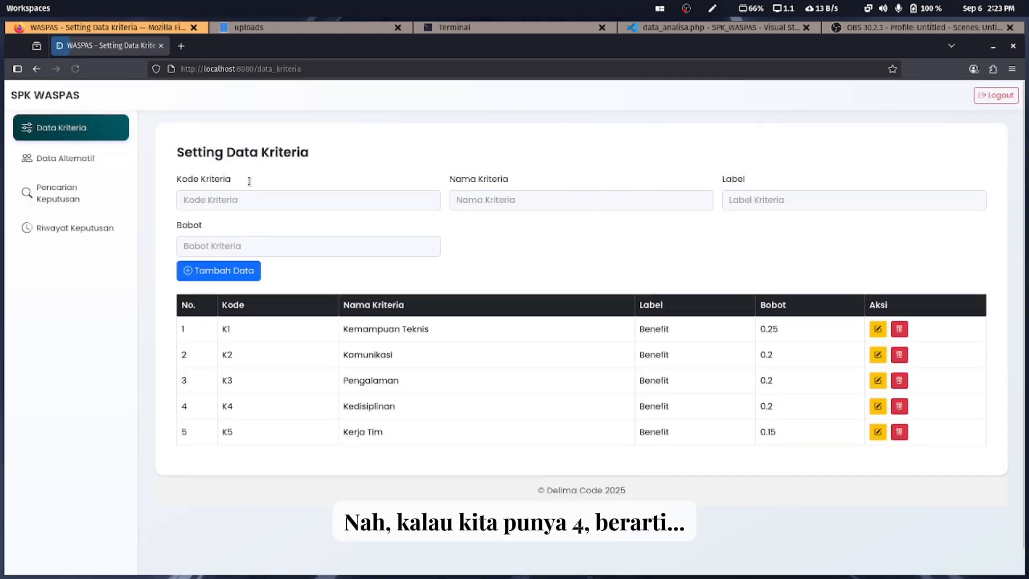
Open Data Alternatif and highlight Pelamar 1's name and K2 in row P01/K2
{"action": "left_click", "coordinate": [83, 157]}
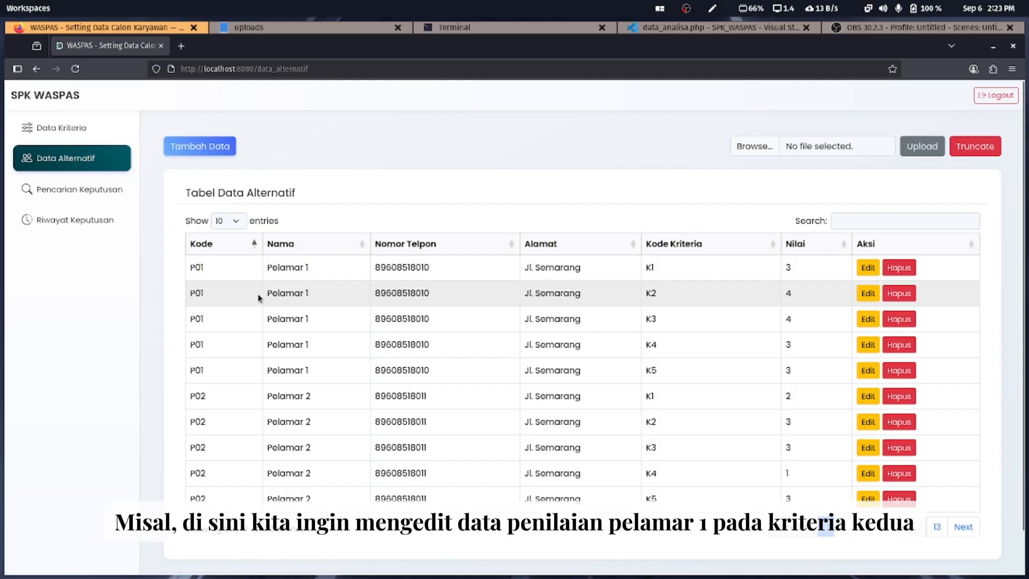
{"action": "left_click_drag", "start_coordinate": [268, 293], "coordinate": [313, 300]}
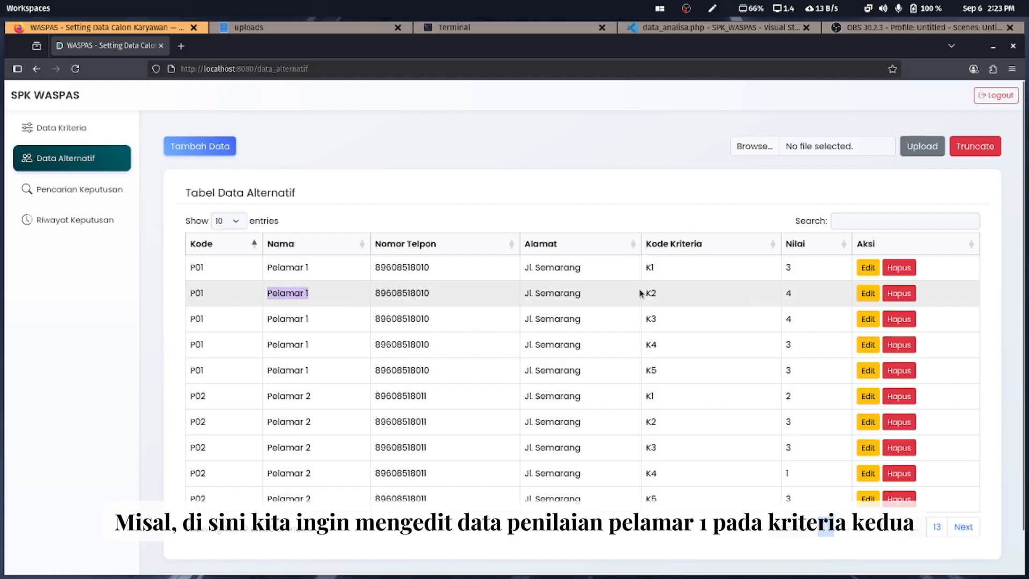
{"action": "left_click_drag", "start_coordinate": [643, 294], "coordinate": [664, 290]}
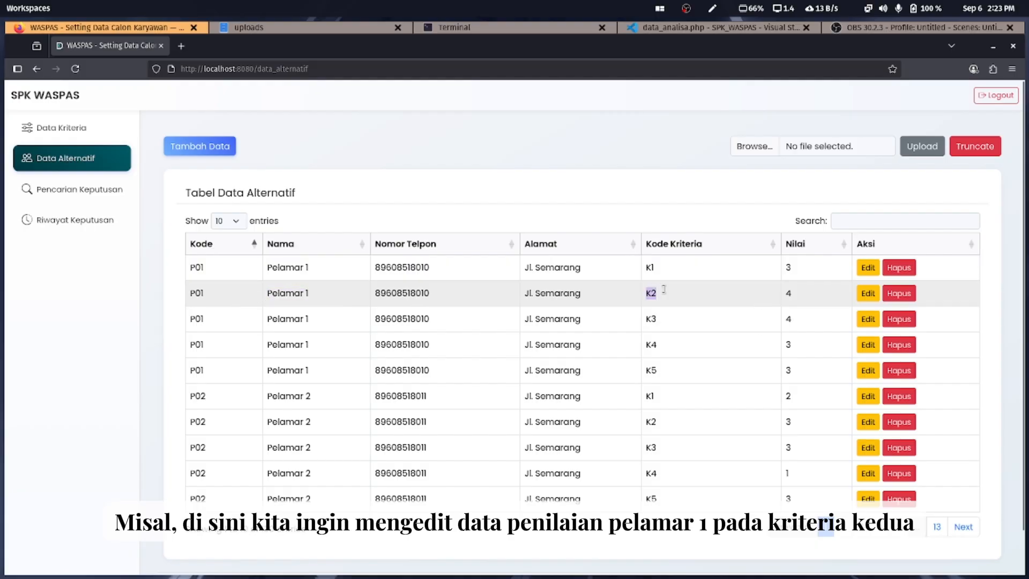
Change Pelamar 1's K2 score from 4 to 3. Baik and save the change
{"action": "left_click", "coordinate": [866, 294]}
{"action": "left_click", "coordinate": [758, 301]}
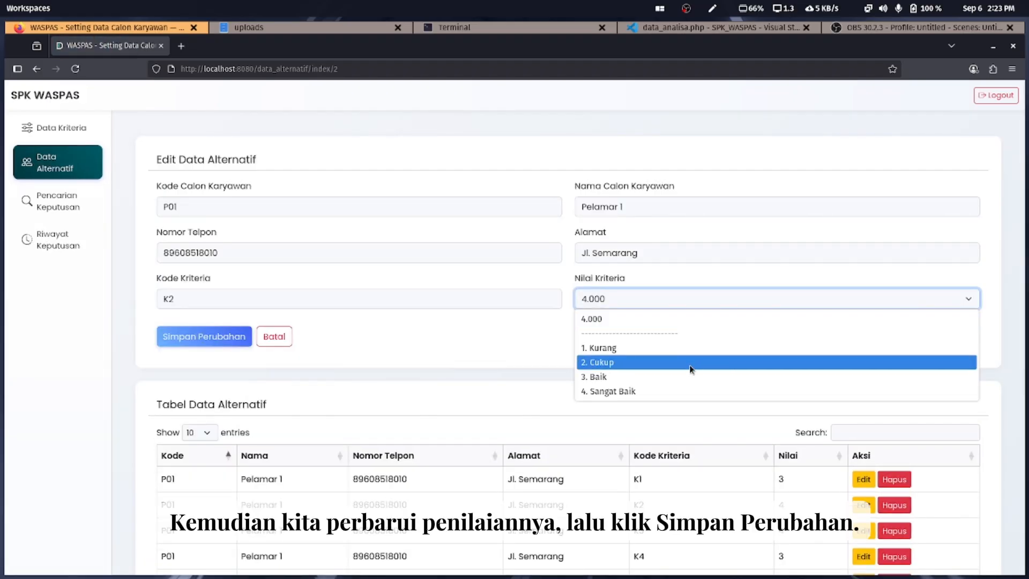
{"action": "left_click", "coordinate": [690, 385]}
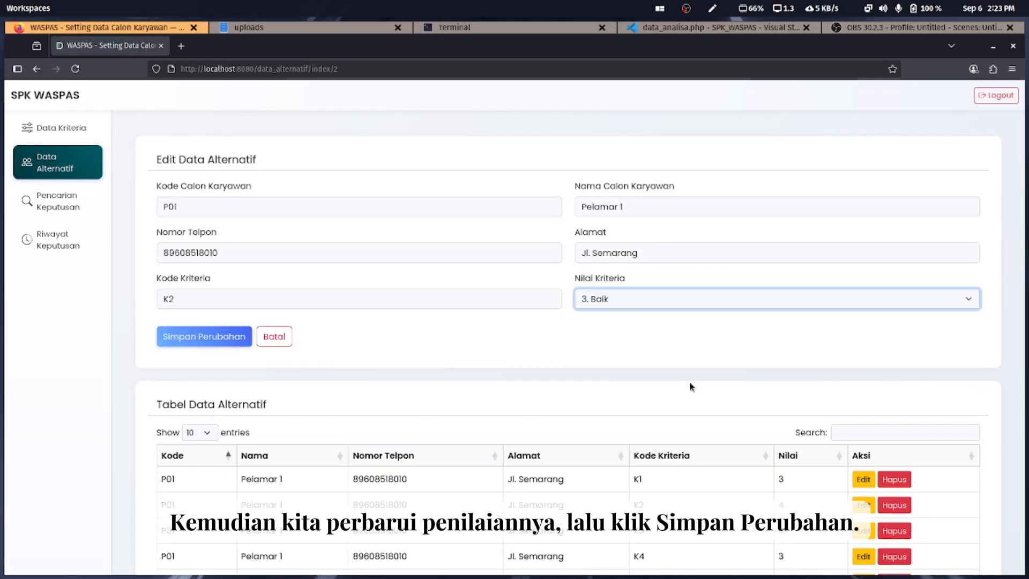
{"action": "left_click", "coordinate": [215, 343]}
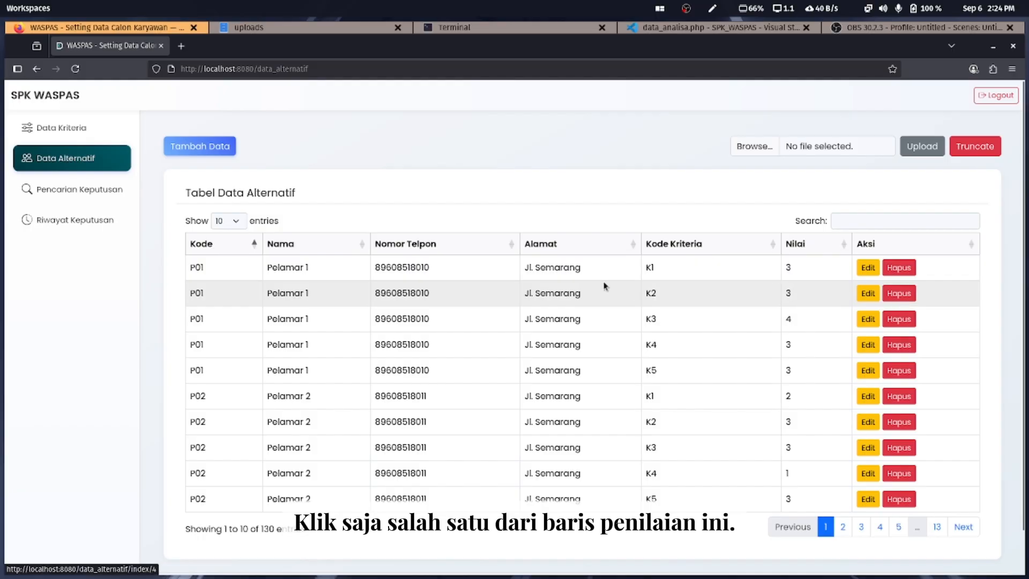
Highlight Pelamar 1's five criterion rows and delete applicant P01's entries
{"action": "left_click_drag", "start_coordinate": [626, 273], "coordinate": [669, 369]}
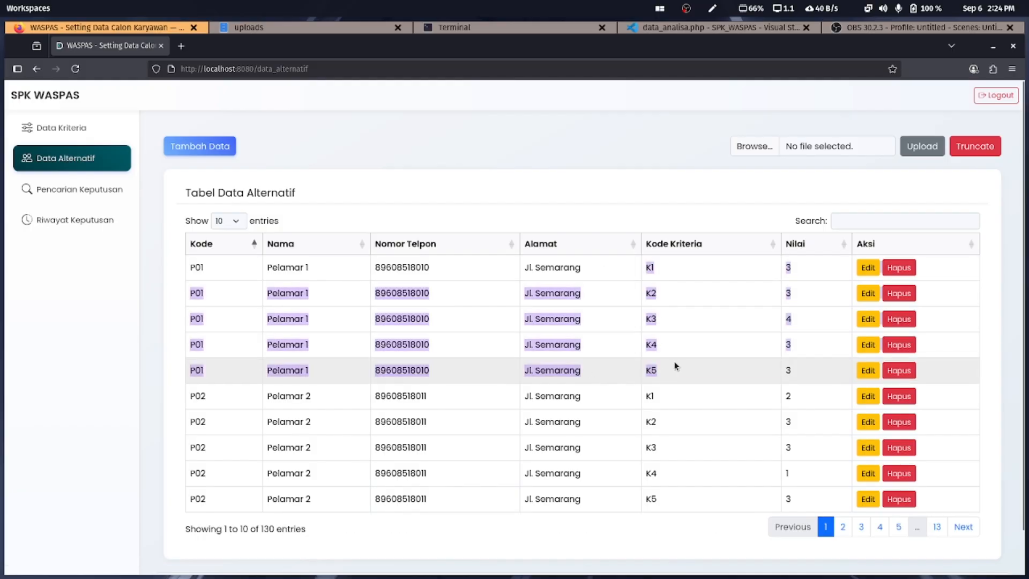
{"action": "left_click", "coordinate": [674, 363]}
{"action": "left_click_drag", "start_coordinate": [263, 272], "coordinate": [319, 272]}
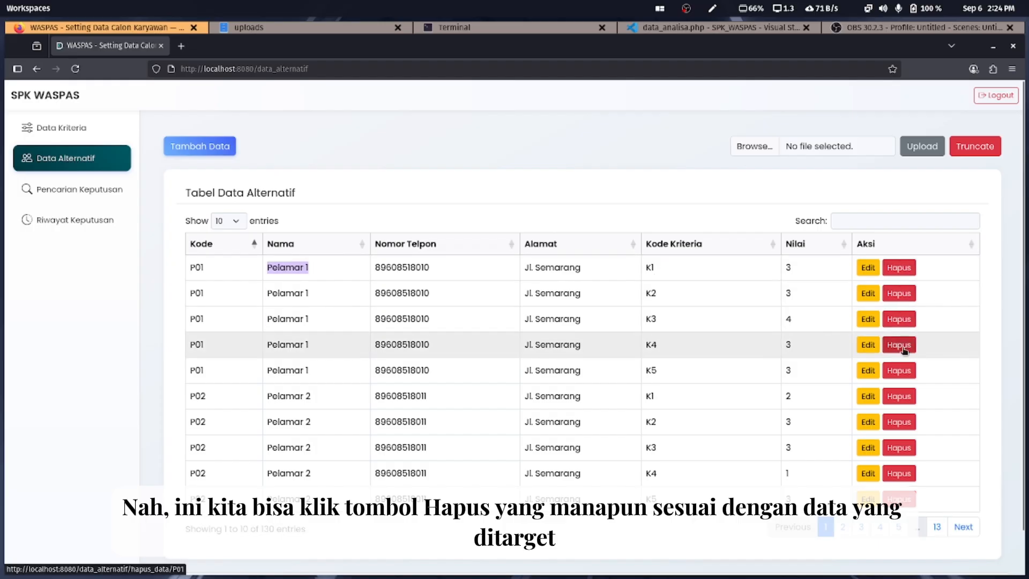
{"action": "left_click", "coordinate": [202, 268]}
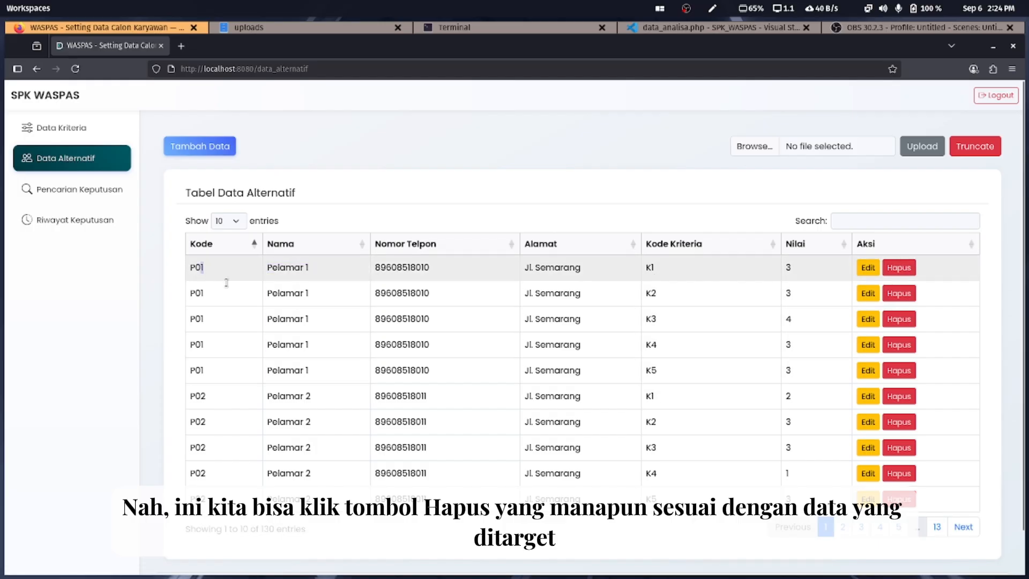
{"action": "left_click_drag", "start_coordinate": [226, 282], "coordinate": [806, 368]}
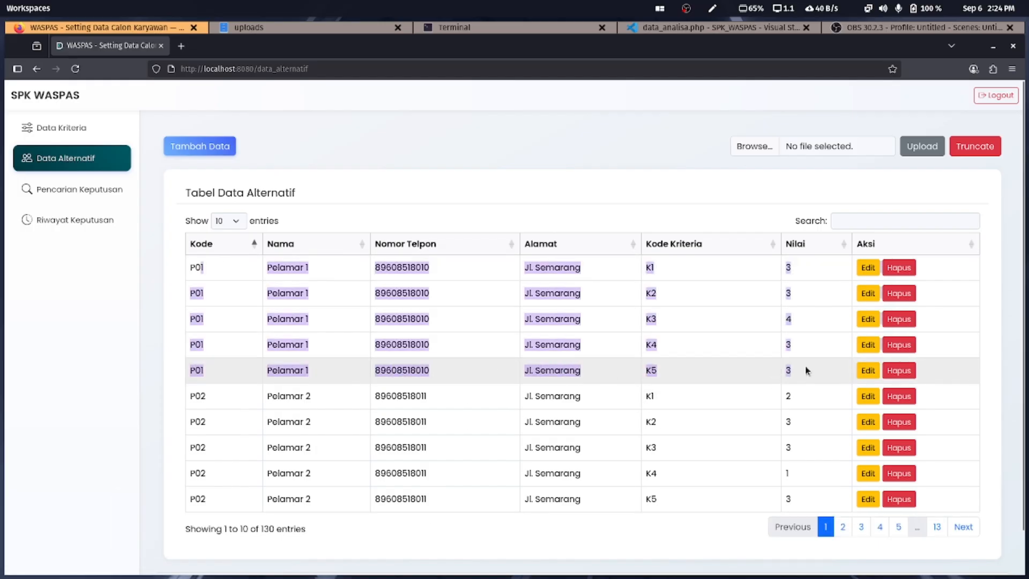
{"action": "left_click", "coordinate": [904, 321]}
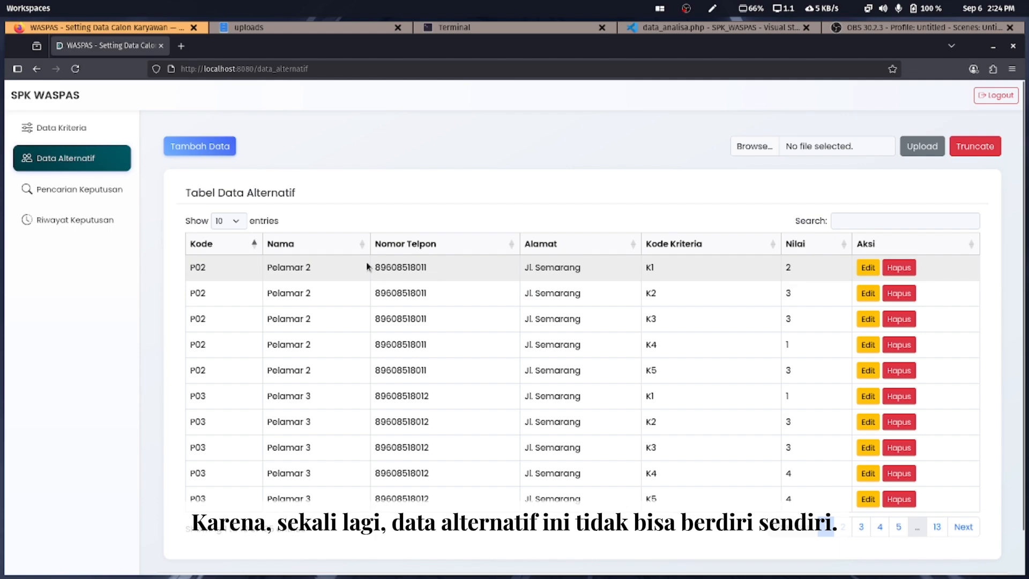
Highlight the five P02 rows and delete applicant P02's entries
{"action": "left_click_drag", "start_coordinate": [185, 266], "coordinate": [703, 284]}
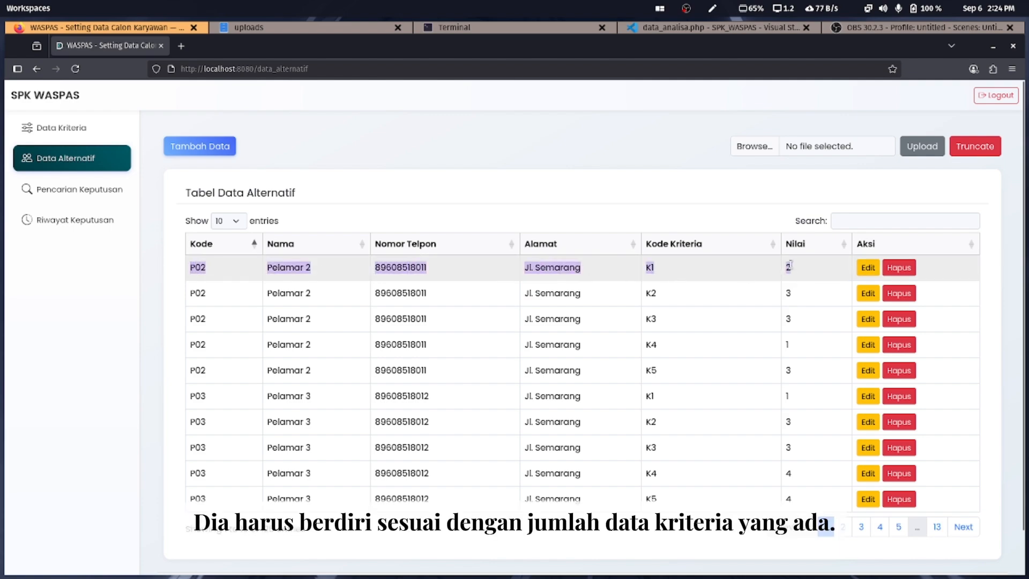
{"action": "left_click_drag", "start_coordinate": [789, 267], "coordinate": [820, 372]}
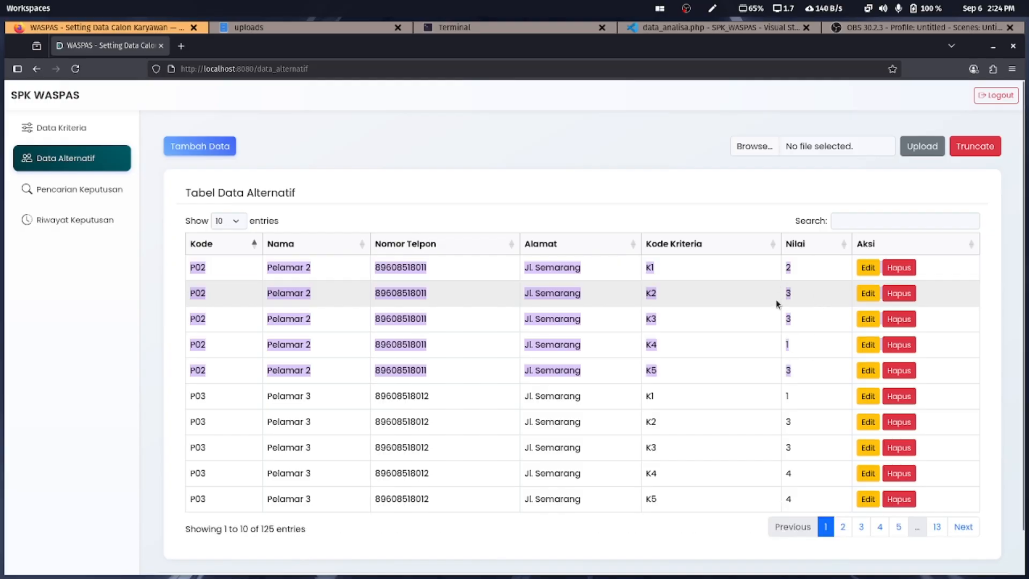
{"action": "left_click", "coordinate": [813, 296]}
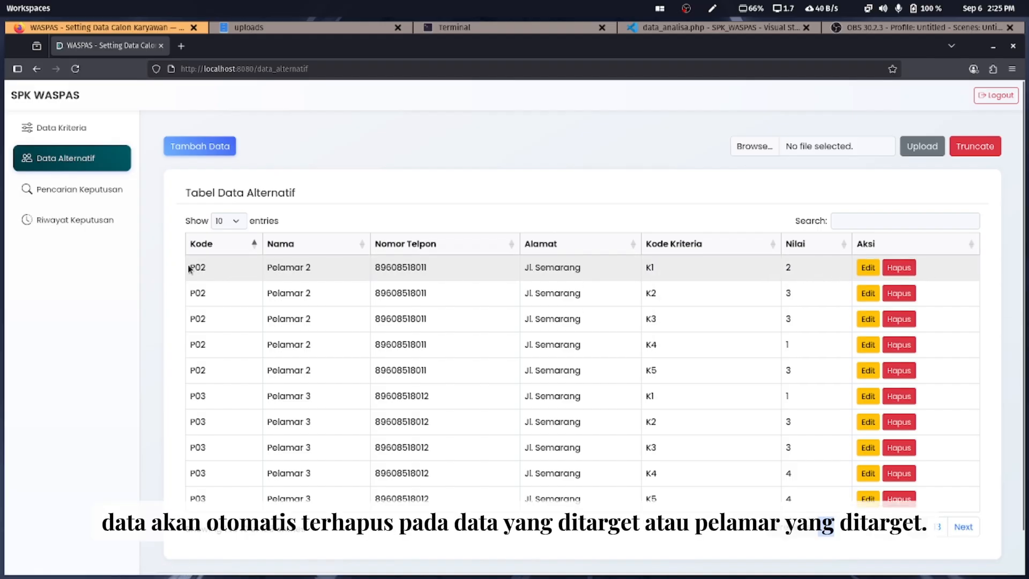
{"action": "left_click_drag", "start_coordinate": [188, 269], "coordinate": [332, 373]}
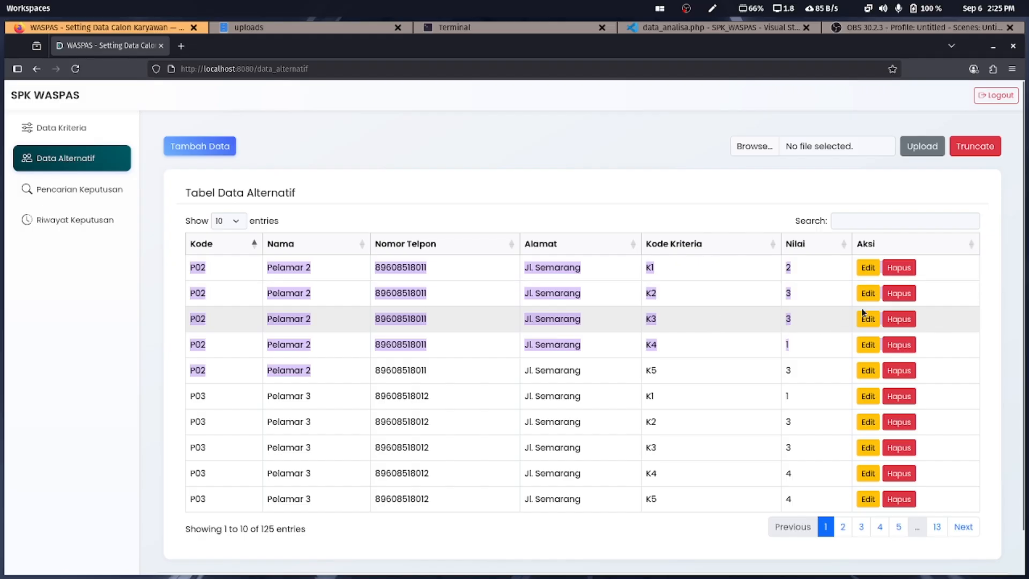
{"action": "left_click", "coordinate": [905, 298]}
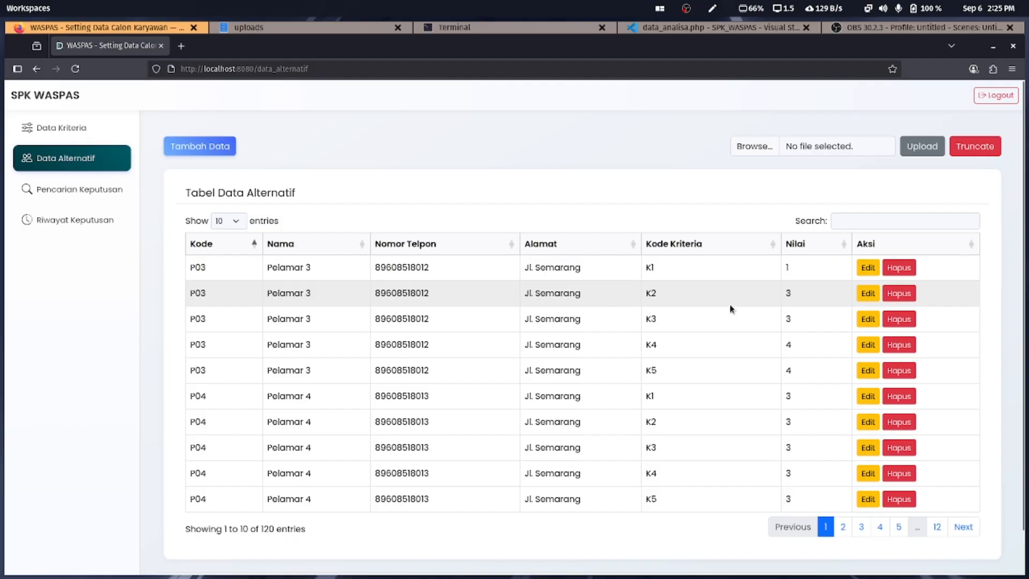
Truncate all alternative data with OK, then open and close the empty Tambah Data form
{"action": "left_click", "coordinate": [985, 150]}
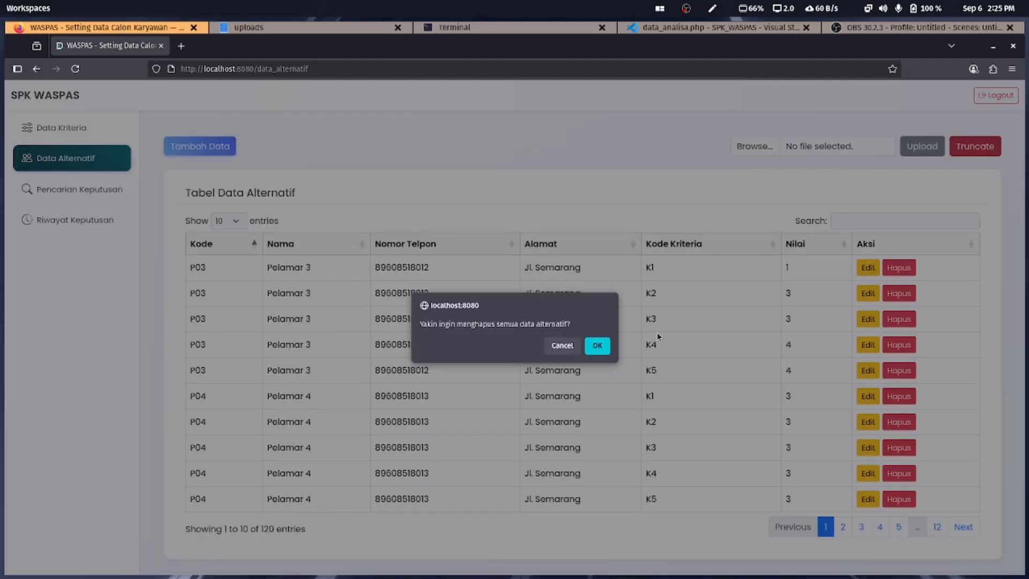
{"action": "left_click", "coordinate": [597, 345]}
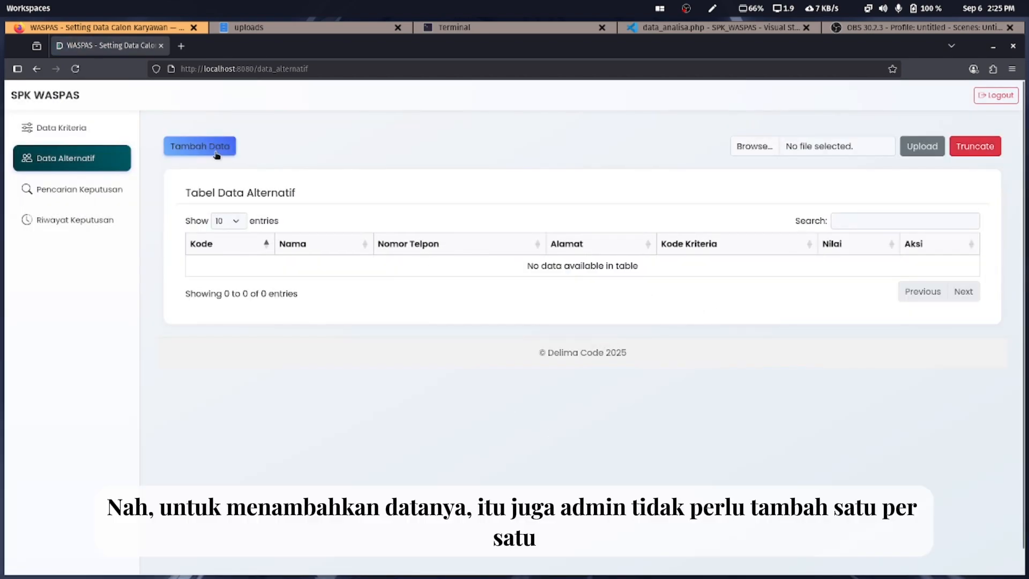
{"action": "left_click", "coordinate": [217, 155]}
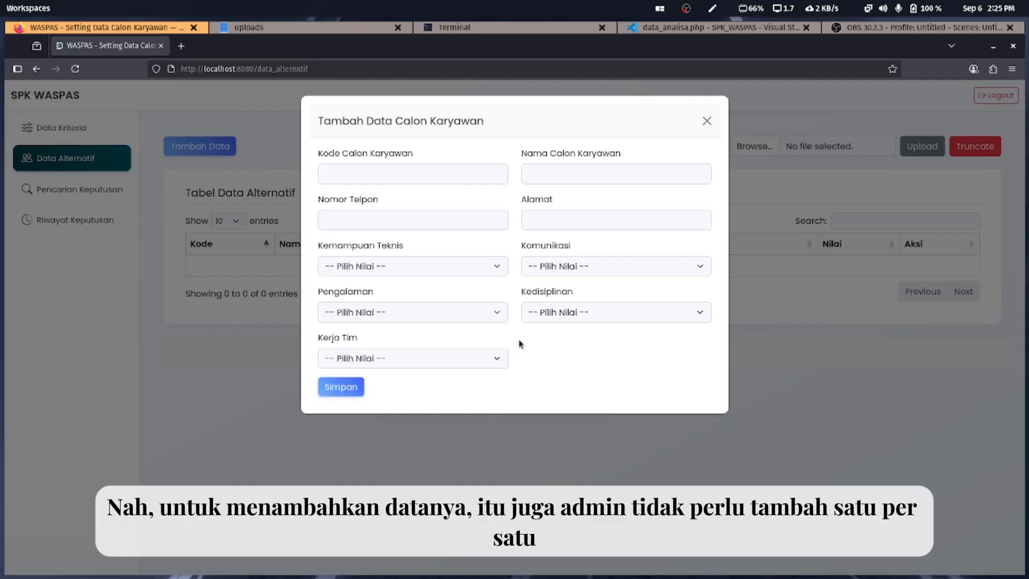
{"action": "left_click", "coordinate": [707, 123]}
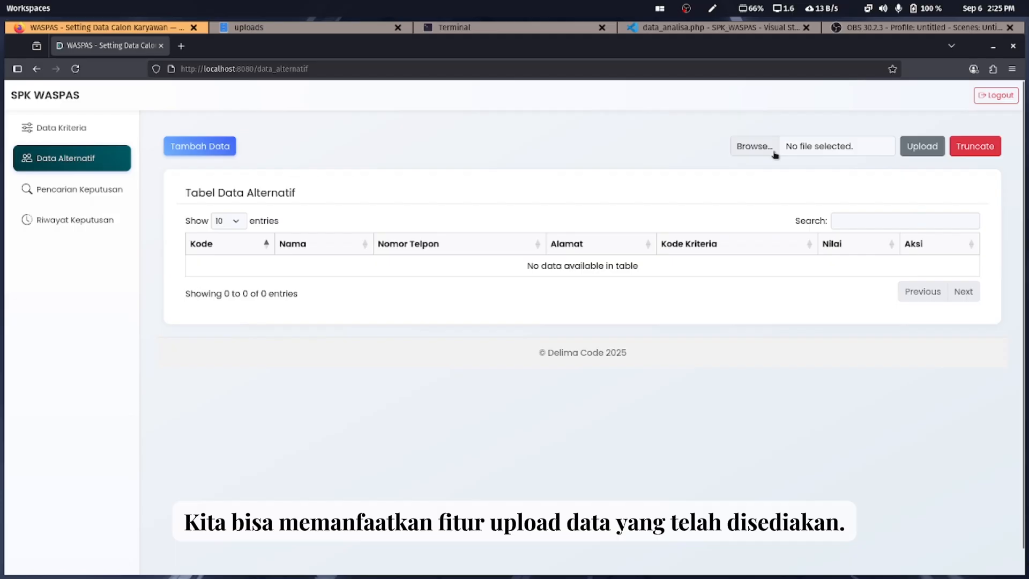
Upload data_alternatif.xlsx into the alternatives table and jump to the last page, 13
{"action": "left_click", "coordinate": [754, 146]}
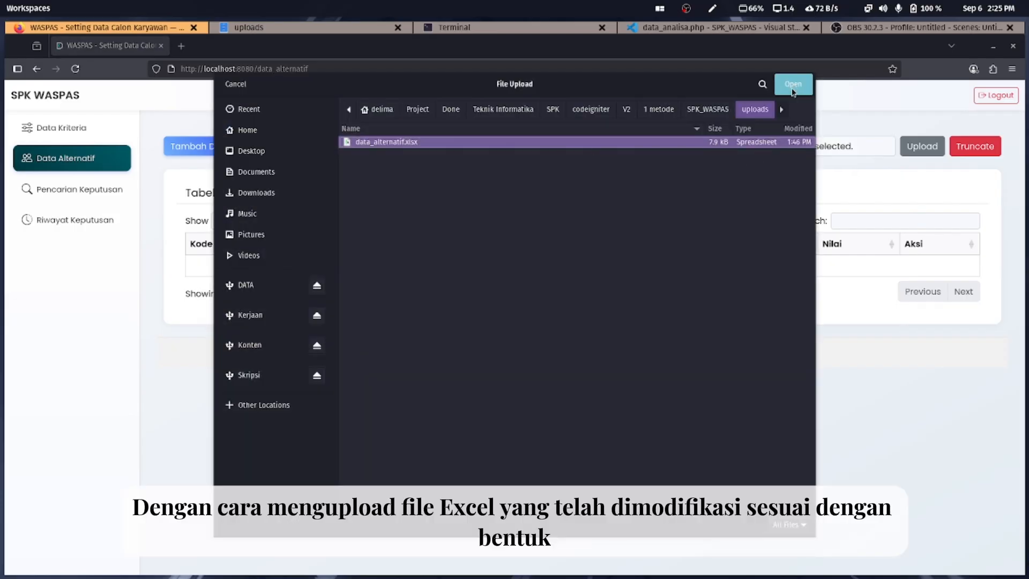
{"action": "left_click", "coordinate": [793, 90]}
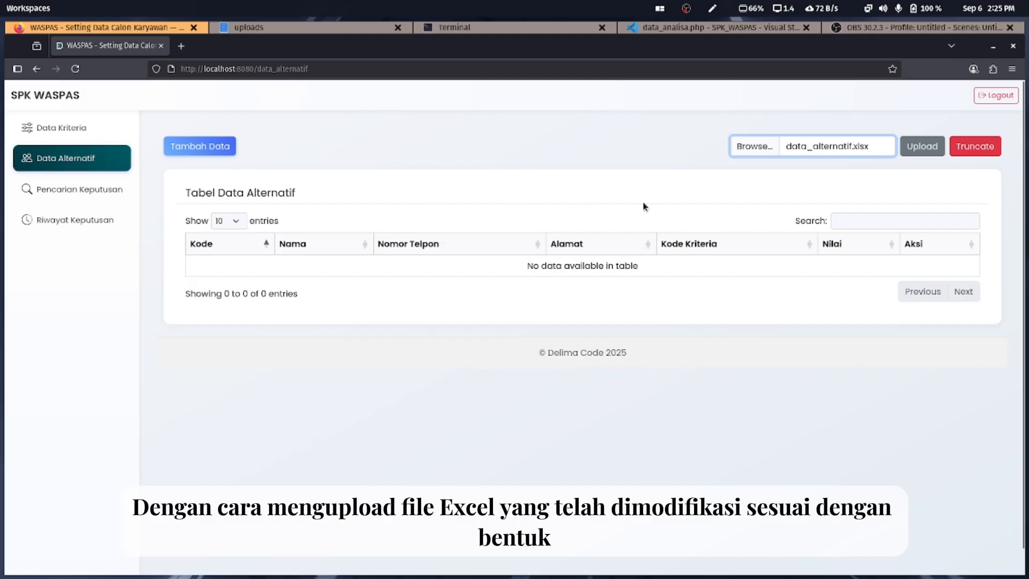
{"action": "left_click", "coordinate": [934, 156]}
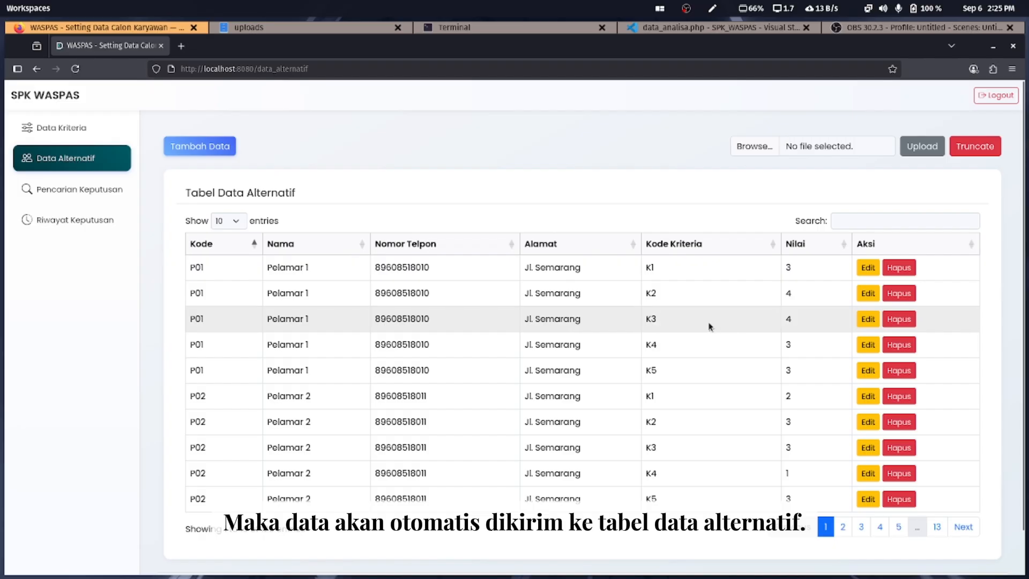
{"action": "left_click", "coordinate": [936, 527]}
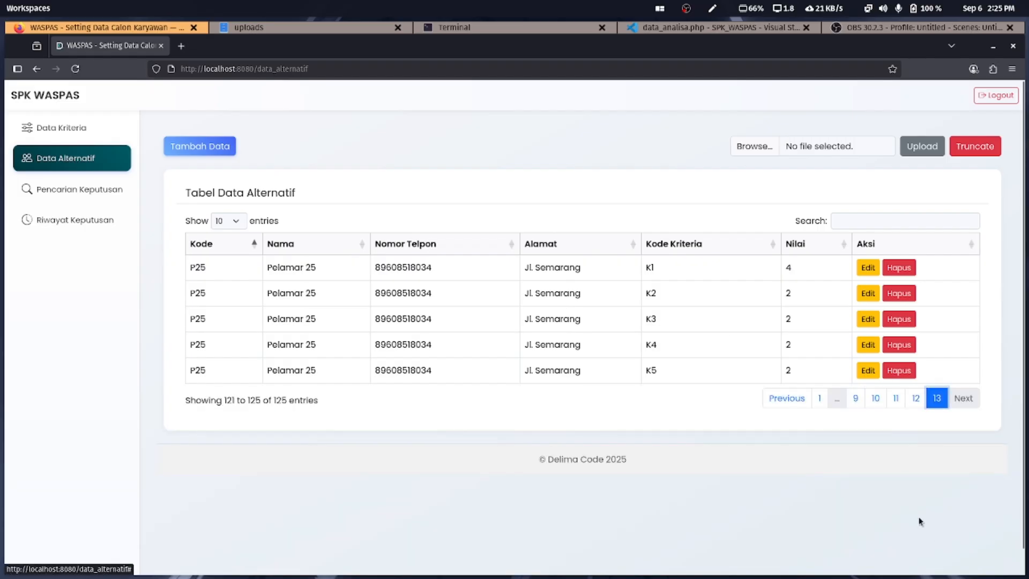
{"action": "left_click", "coordinate": [286, 28]}
Open data_alternatif.xlsx in Calc and point out code, name, phone, address and criteria score columns
{"action": "double_click", "coordinate": [257, 107]}
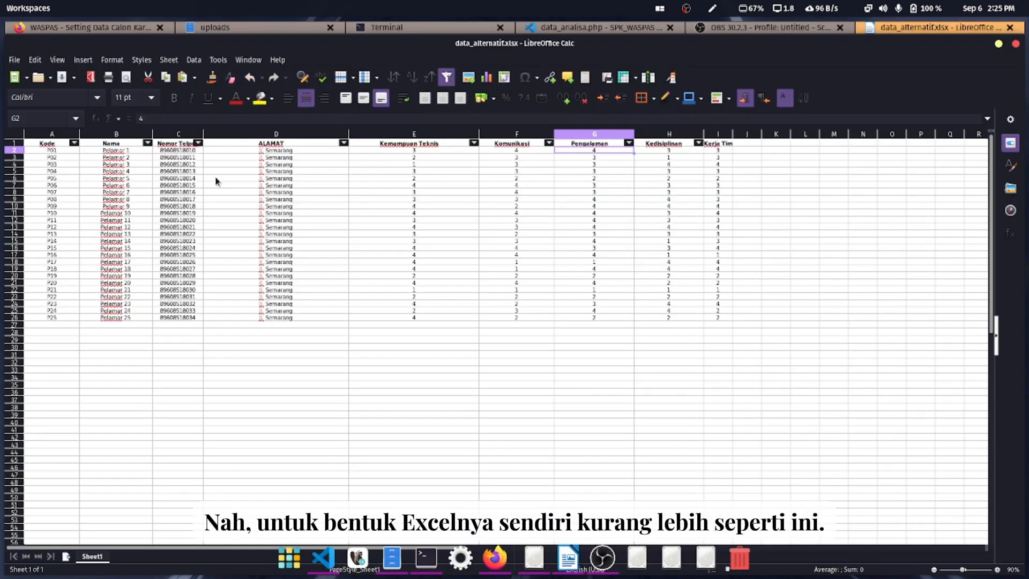
{"action": "left_click", "coordinate": [47, 172]}
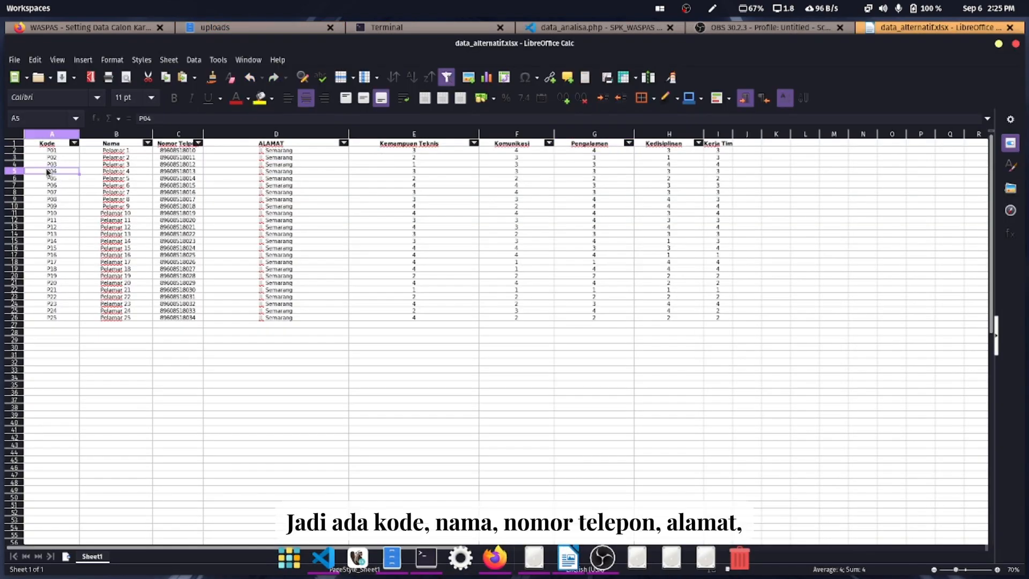
{"action": "left_click", "coordinate": [130, 189]}
{"action": "left_click", "coordinate": [195, 203]}
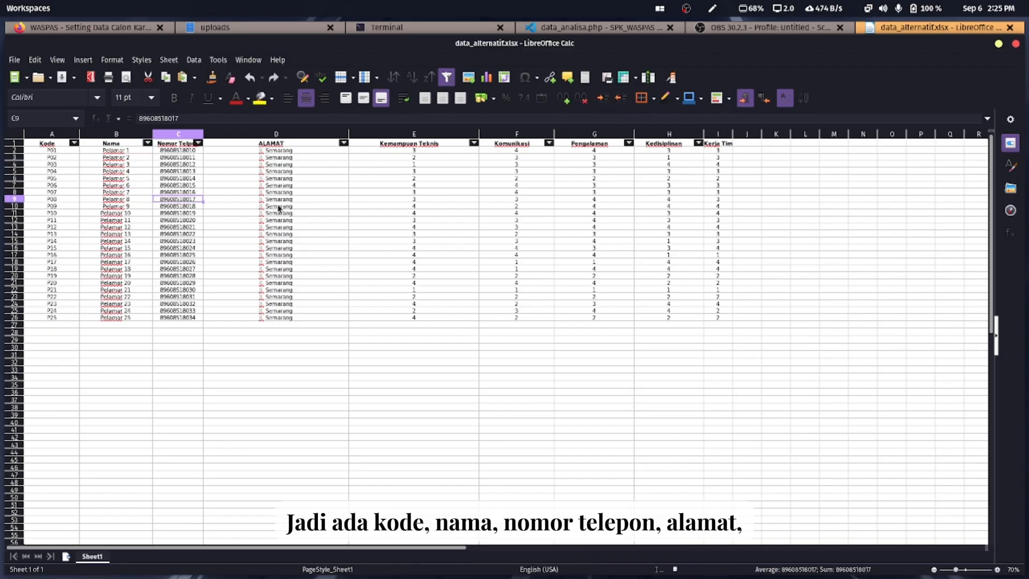
{"action": "left_click", "coordinate": [281, 207]}
{"action": "left_click_drag", "start_coordinate": [416, 152], "coordinate": [712, 323]}
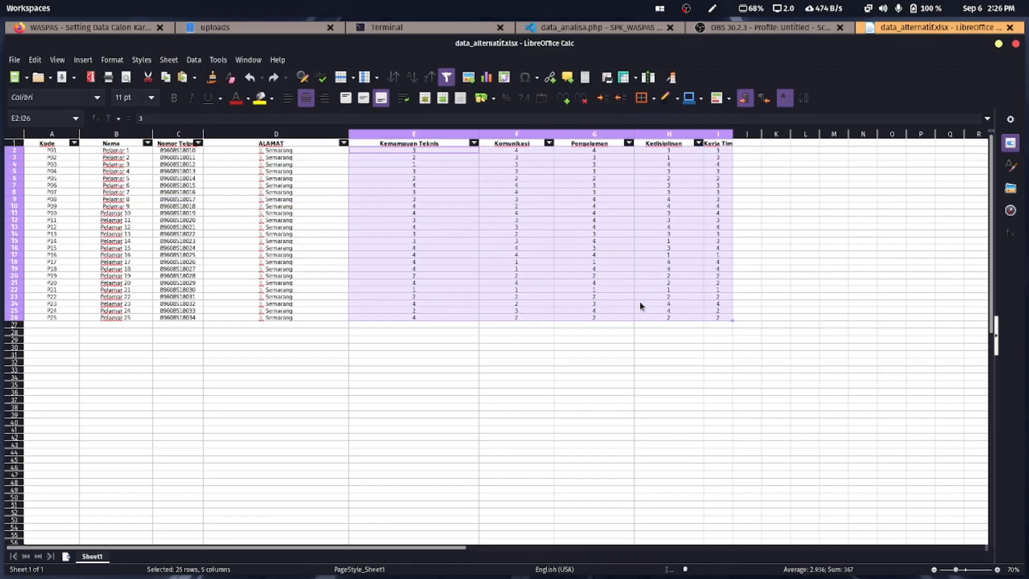
{"action": "left_click_drag", "start_coordinate": [418, 157], "coordinate": [741, 164]}
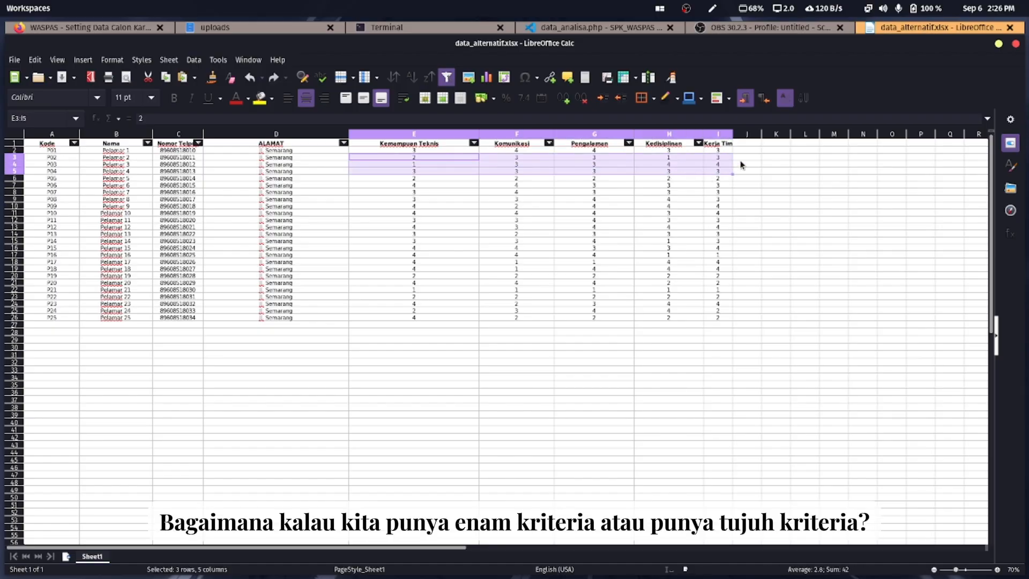
Mark column J and further empty columns for extra criteria, and the code column for more applicants
{"action": "left_click", "coordinate": [755, 151]}
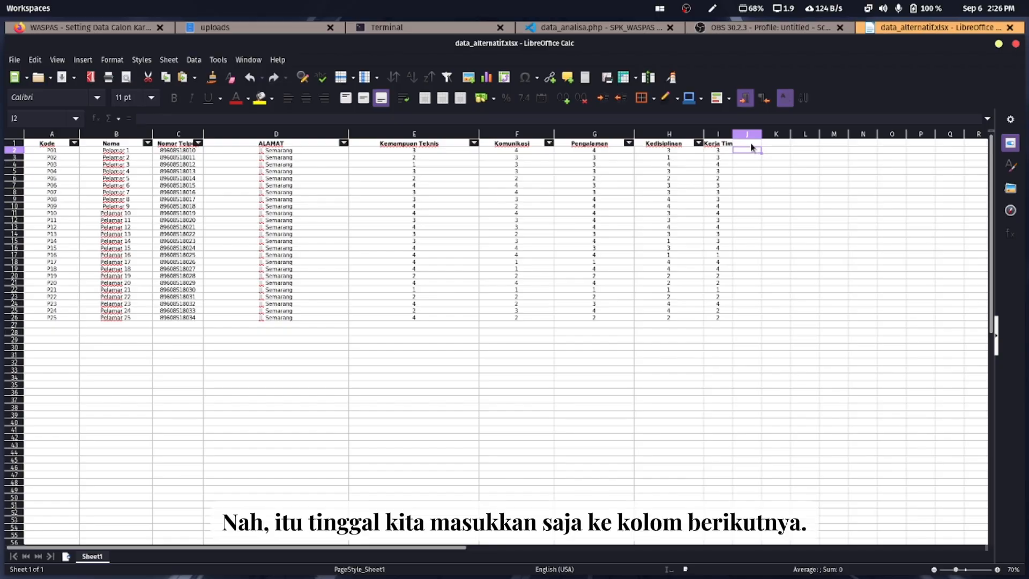
{"action": "left_click_drag", "start_coordinate": [753, 144], "coordinate": [837, 322]}
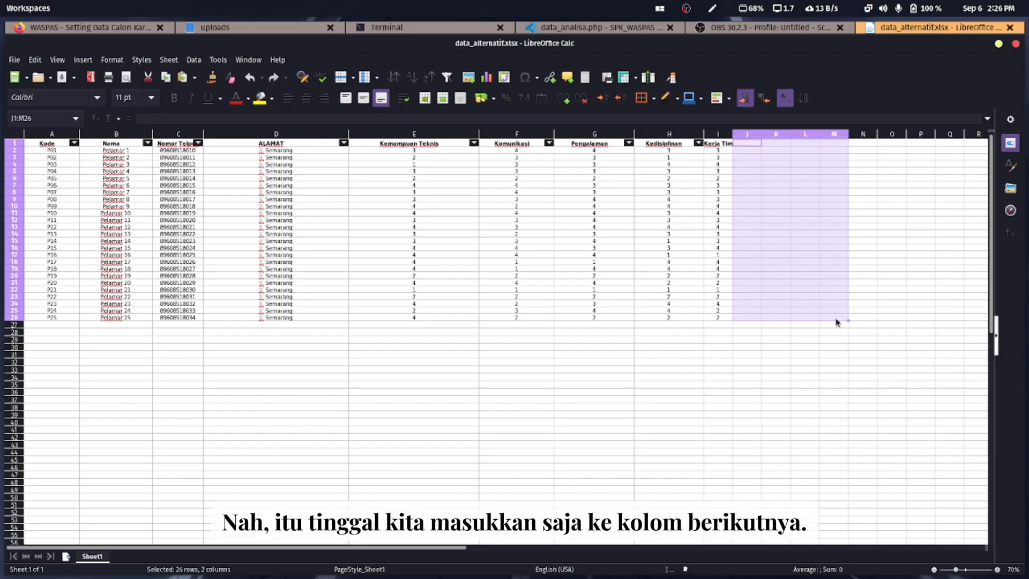
{"action": "left_click", "coordinate": [753, 145]}
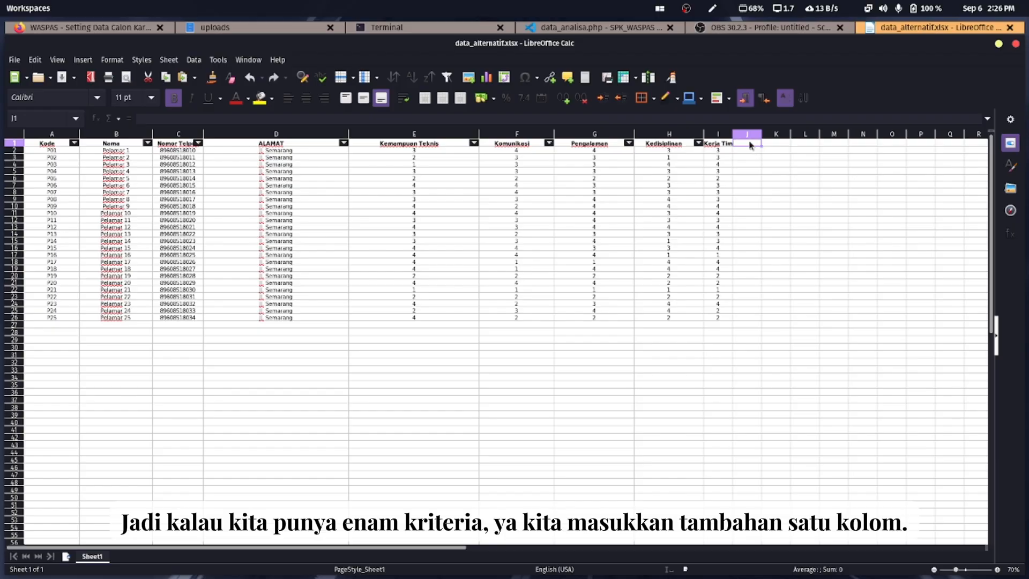
{"action": "left_click_drag", "start_coordinate": [751, 145], "coordinate": [826, 318]}
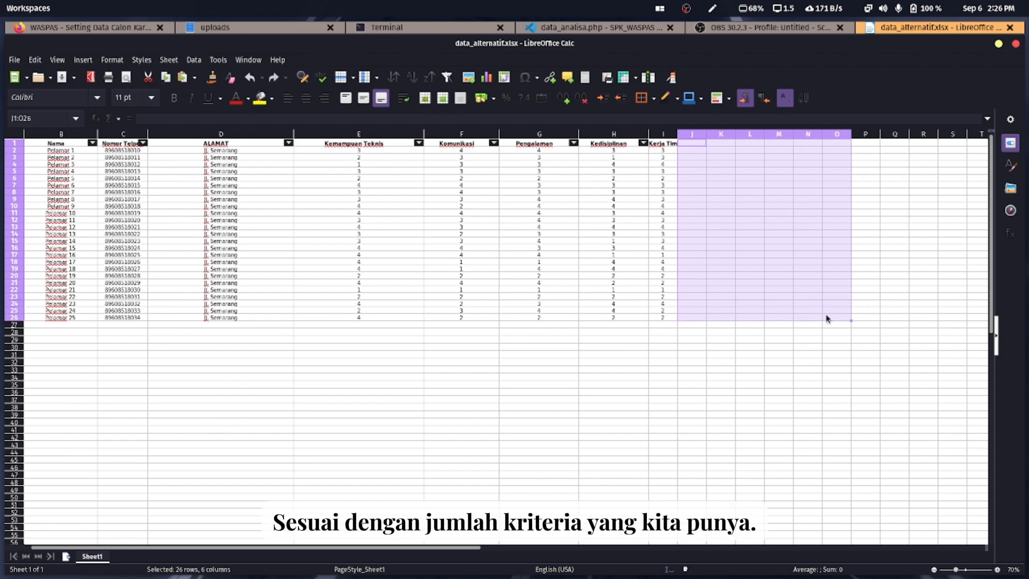
{"action": "left_click_drag", "start_coordinate": [692, 143], "coordinate": [912, 317]}
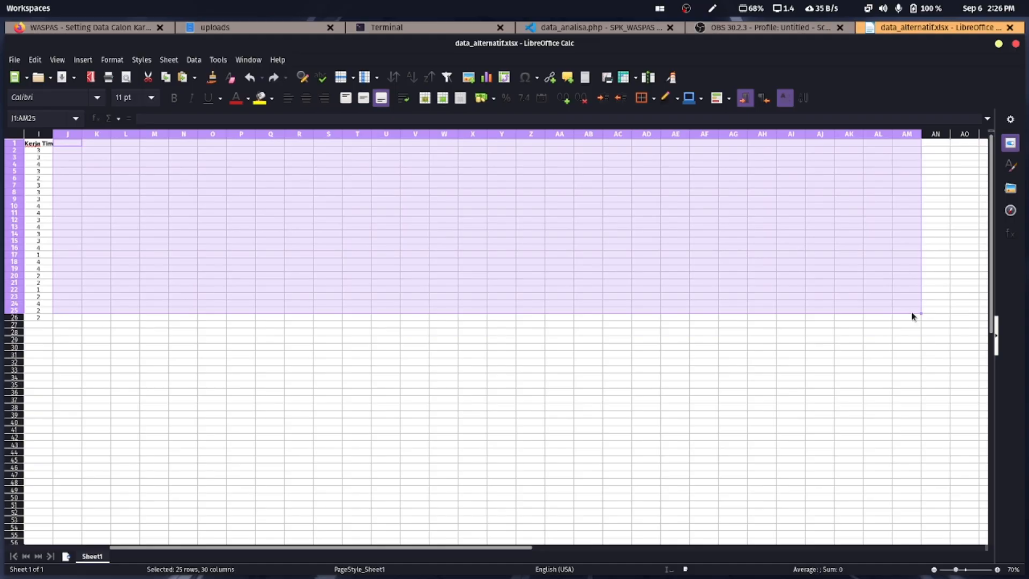
{"action": "left_click_drag", "start_coordinate": [525, 548], "coordinate": [384, 546]}
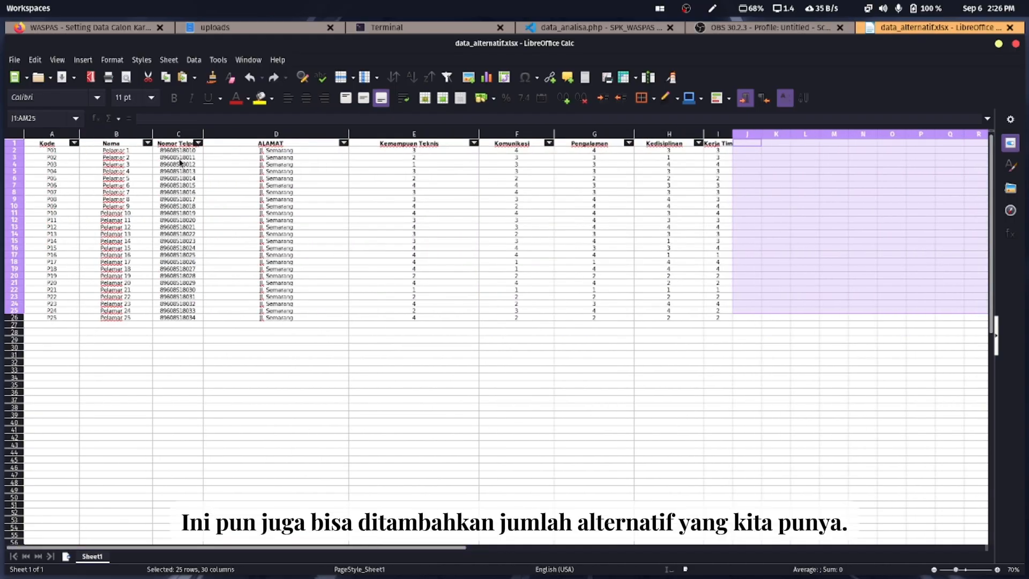
{"action": "left_click_drag", "start_coordinate": [58, 153], "coordinate": [76, 526]}
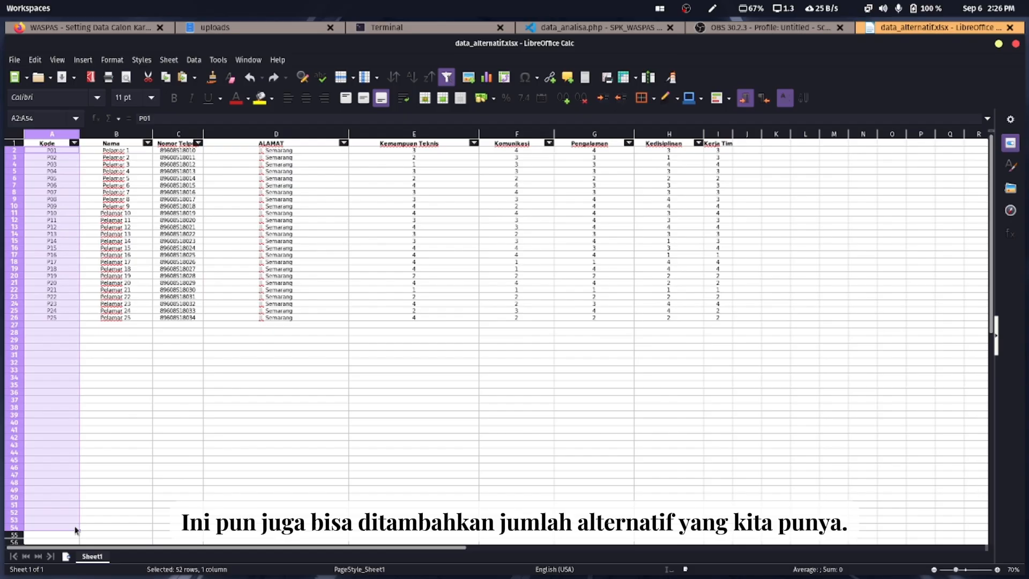
{"action": "left_click", "coordinate": [70, 301]}
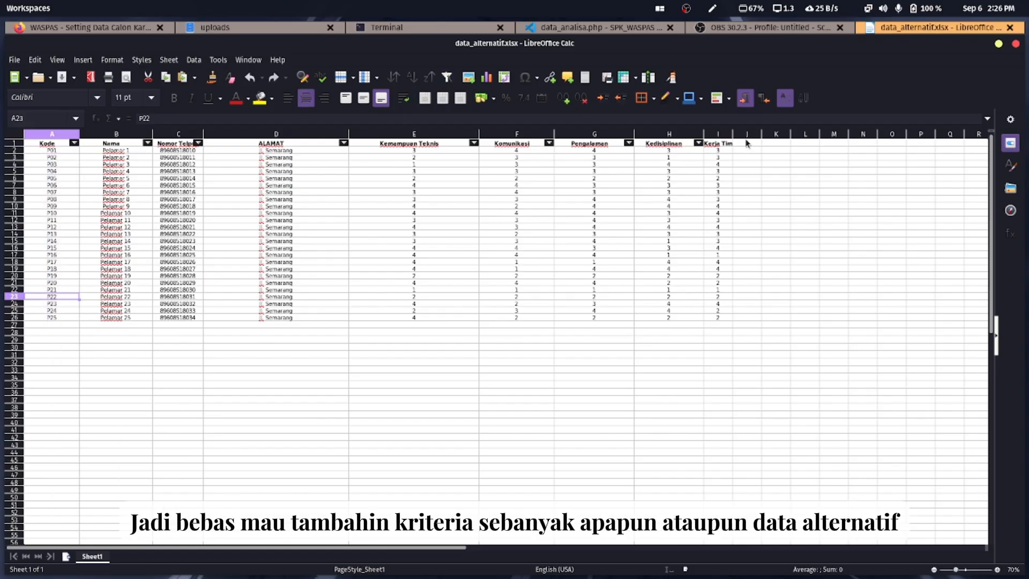
{"action": "left_click_drag", "start_coordinate": [747, 144], "coordinate": [960, 284]}
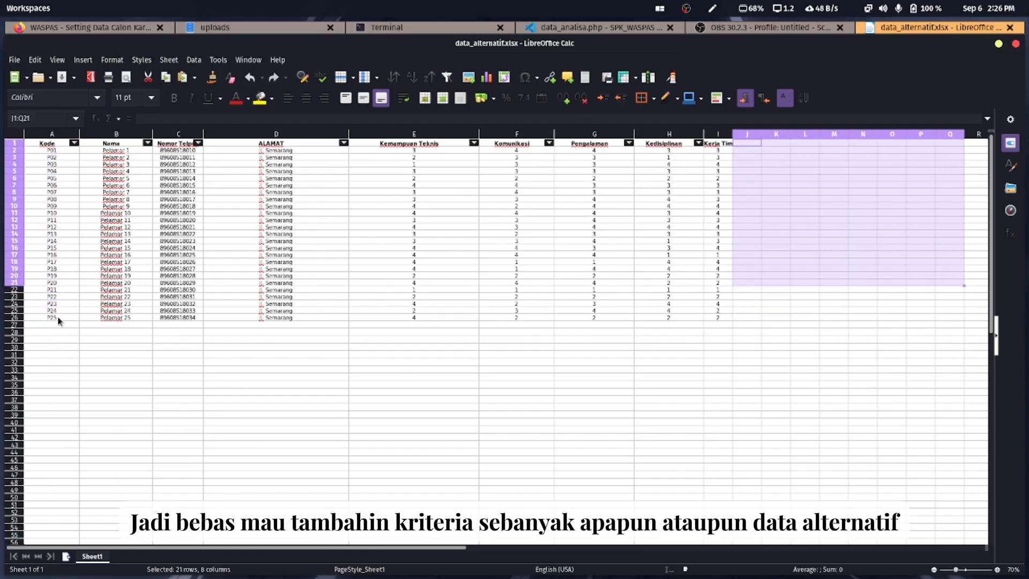
{"action": "left_click_drag", "start_coordinate": [58, 327], "coordinate": [113, 523]}
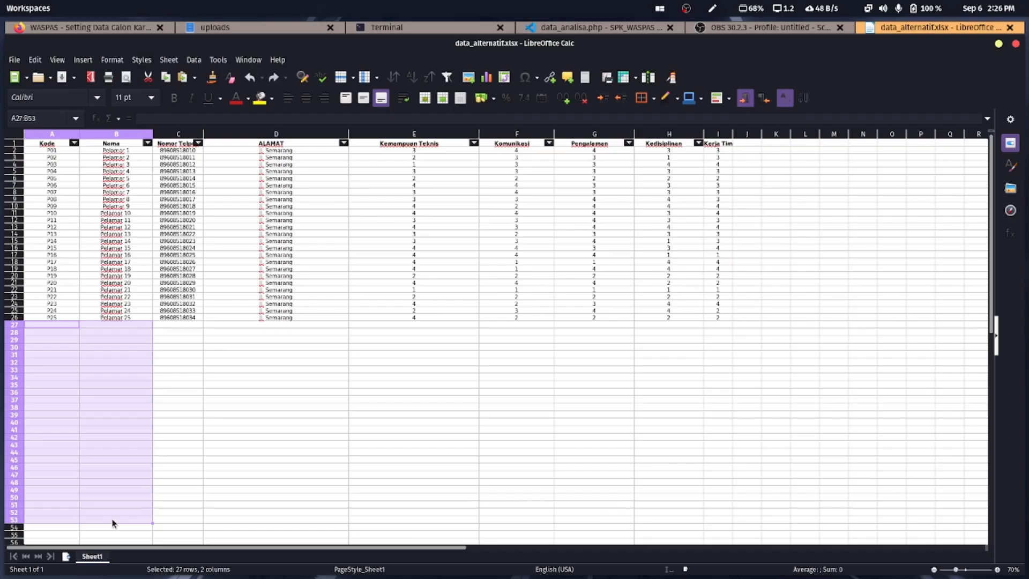
{"action": "left_click", "coordinate": [489, 196]}
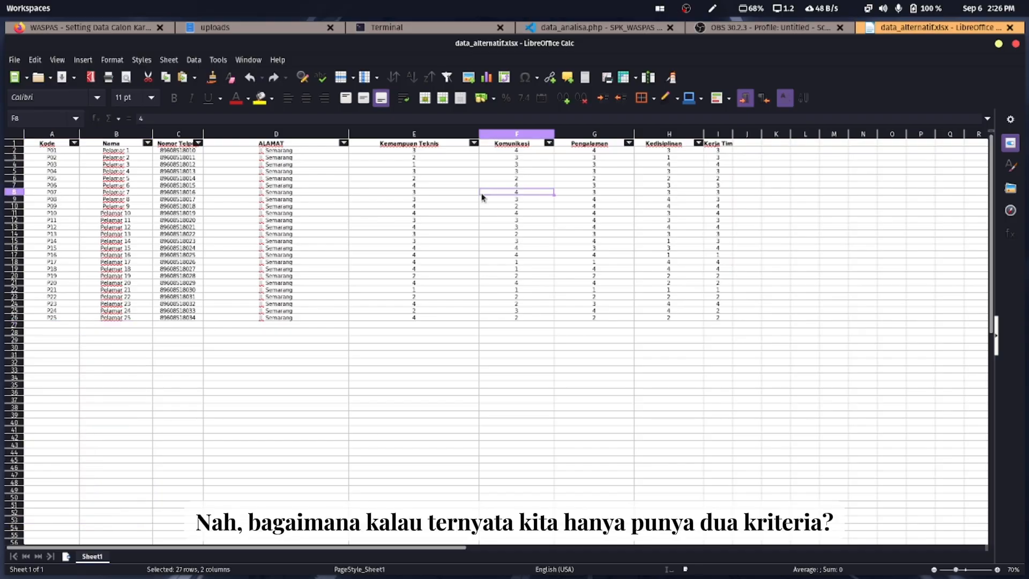
{"action": "left_click_drag", "start_coordinate": [426, 148], "coordinate": [539, 306]}
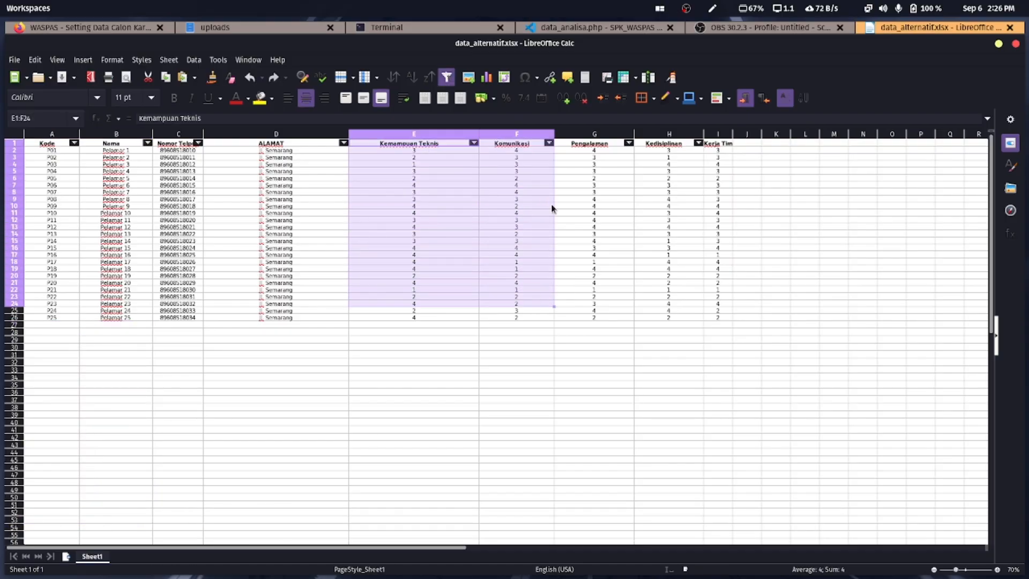
{"action": "left_click_drag", "start_coordinate": [592, 139], "coordinate": [721, 138]}
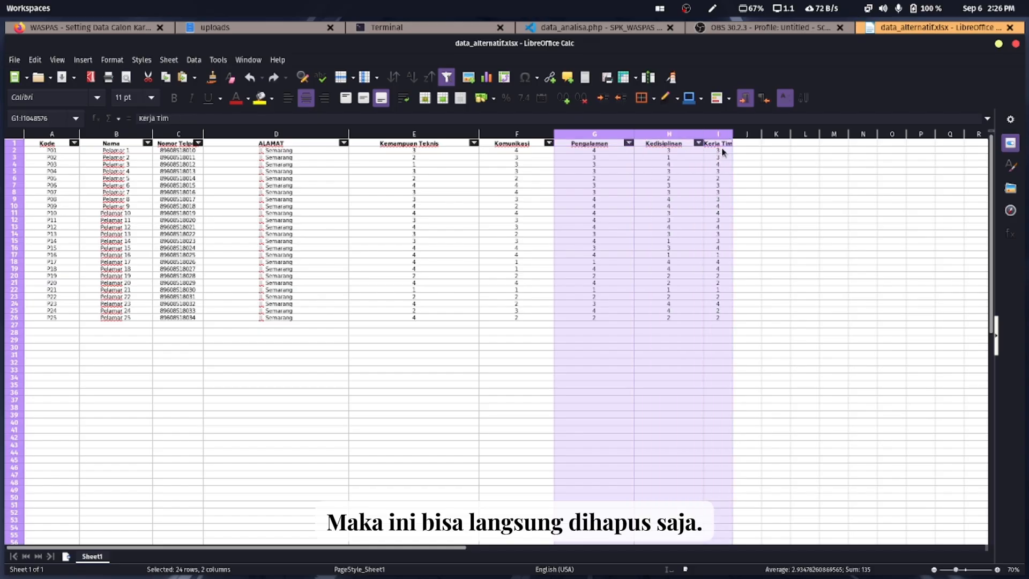
{"action": "left_click", "coordinate": [86, 182]}
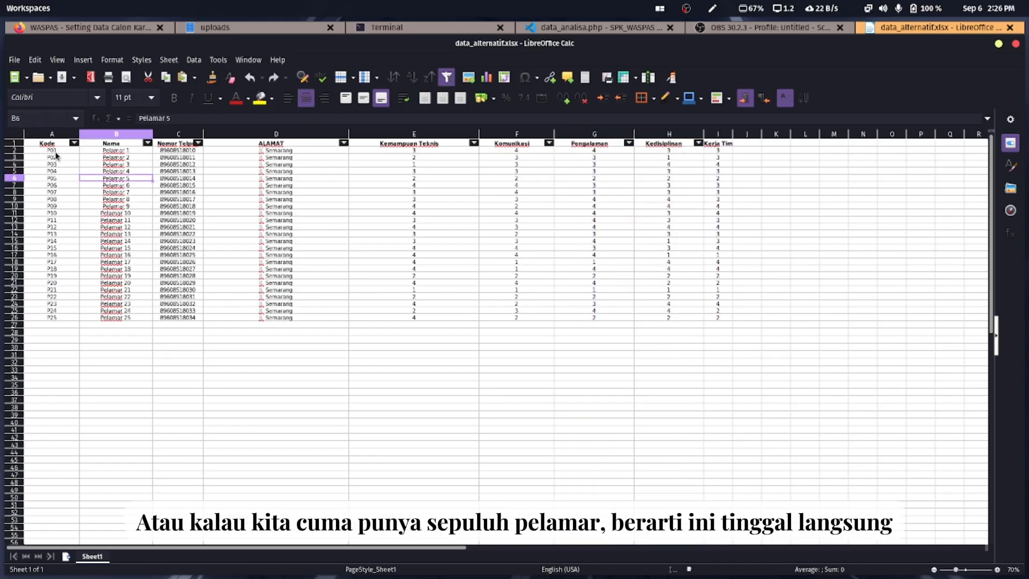
{"action": "left_click_drag", "start_coordinate": [55, 152], "coordinate": [14, 339]}
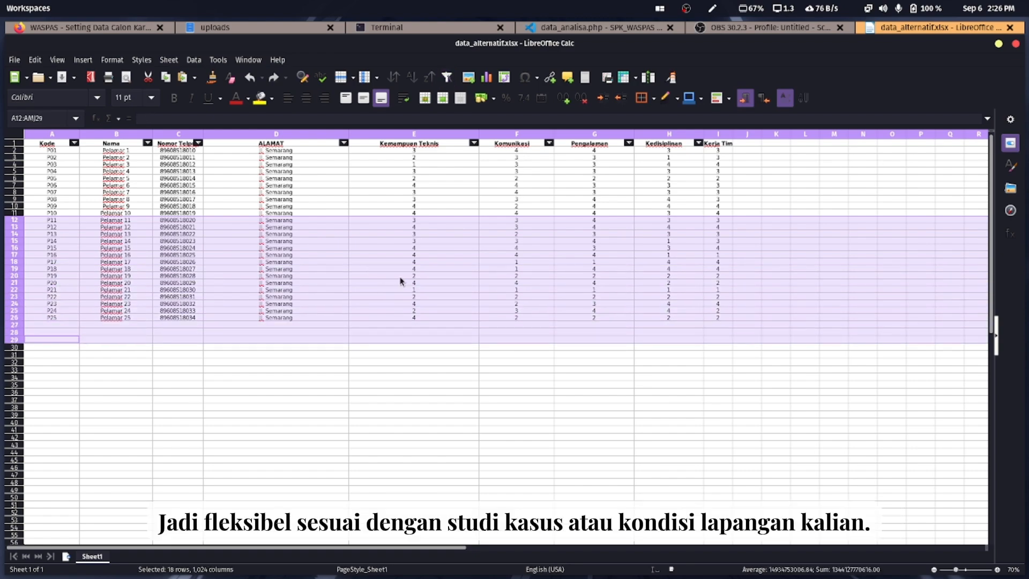
Close Calc and open the Pencarian Keputusan page in the WASPAS web app
{"action": "left_click", "coordinate": [1010, 27]}
{"action": "left_click", "coordinate": [96, 28]}
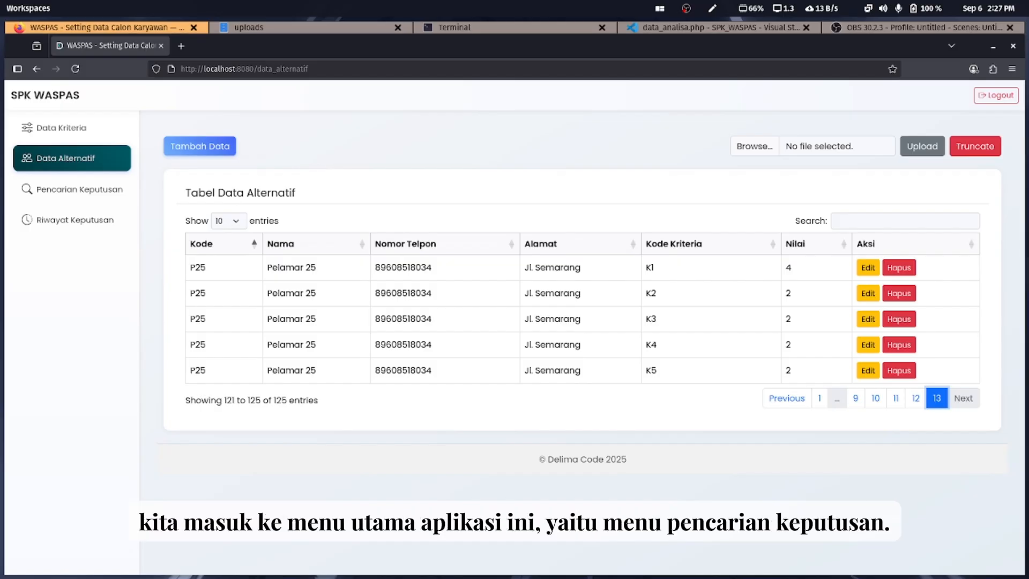
{"action": "left_click", "coordinate": [69, 201]}
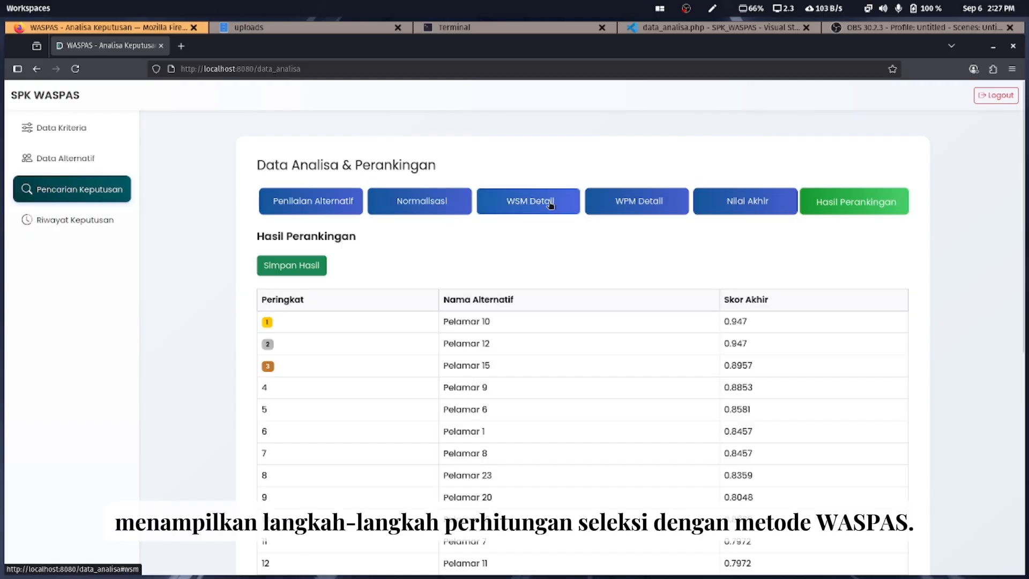
Step through the assessment, normalisation, WSM, WPM and final score tabs to Hasil Perankingan
{"action": "left_click", "coordinate": [339, 208]}
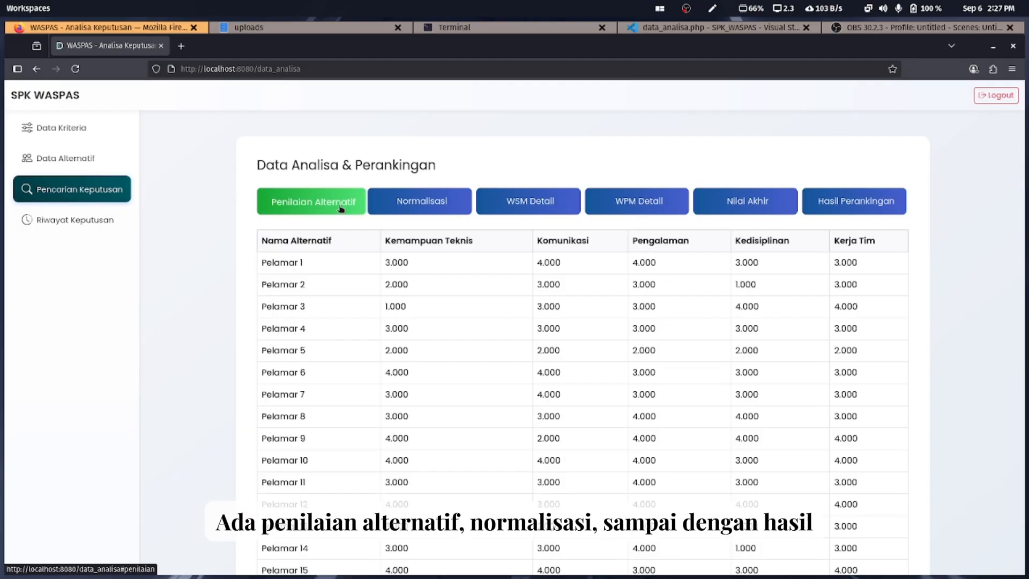
{"action": "left_click", "coordinate": [421, 202]}
{"action": "left_click", "coordinate": [528, 202]}
{"action": "left_click", "coordinate": [638, 203]}
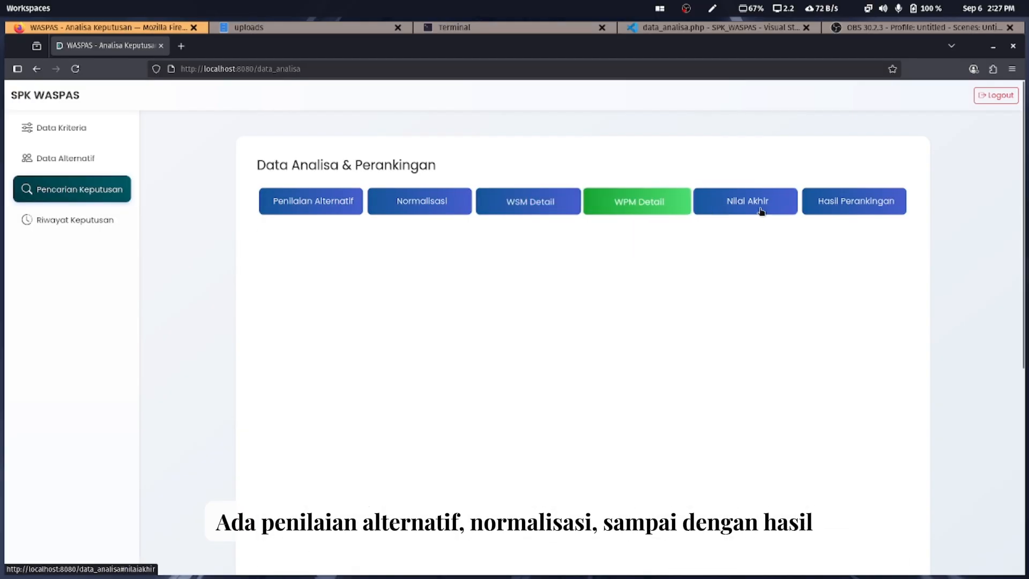
{"action": "left_click", "coordinate": [761, 210]}
{"action": "left_click", "coordinate": [873, 203]}
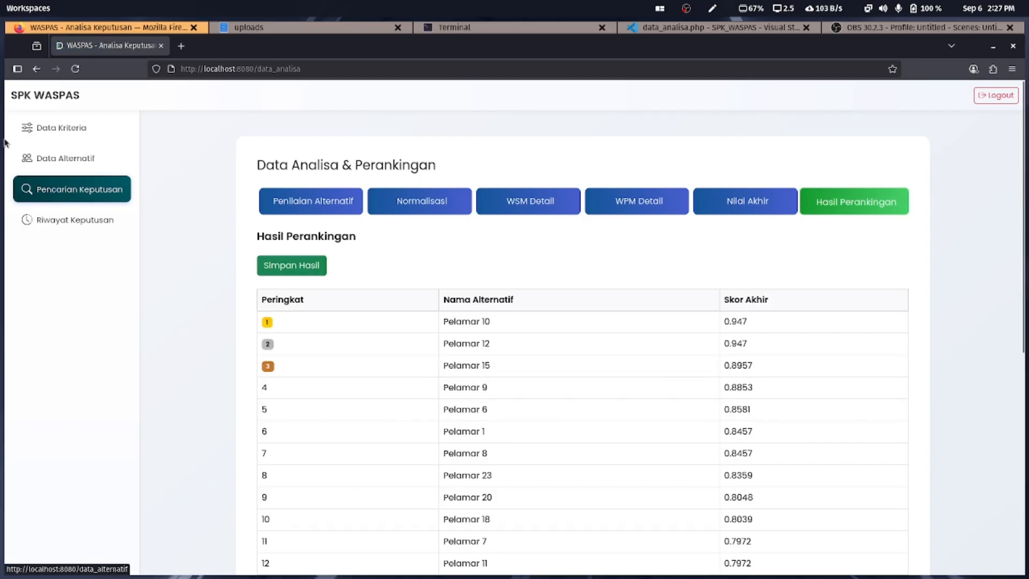
Switch back and forth between Riwayat Keputusan and the ranking page
{"action": "left_click", "coordinate": [73, 221]}
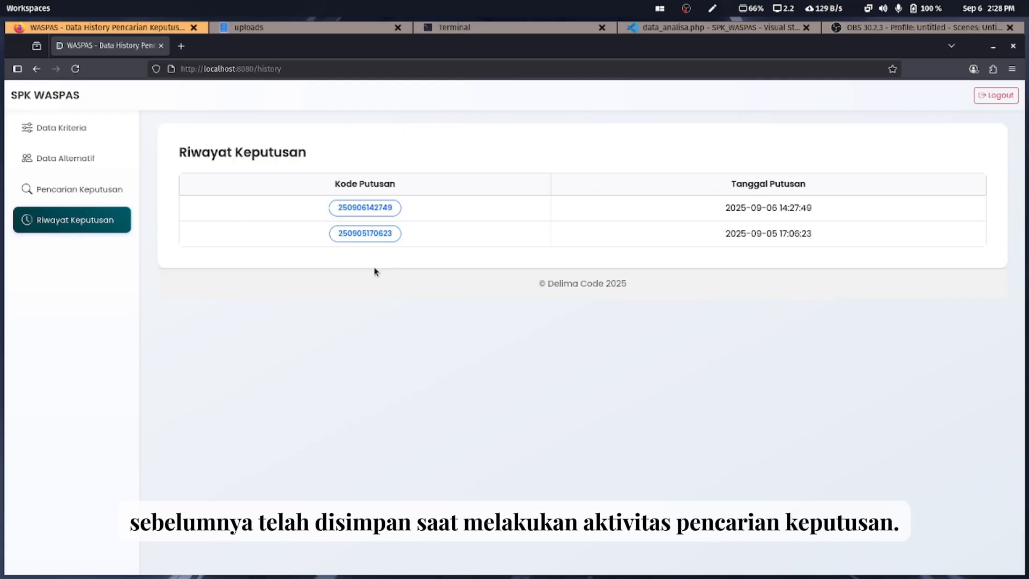
{"action": "left_click", "coordinate": [78, 192]}
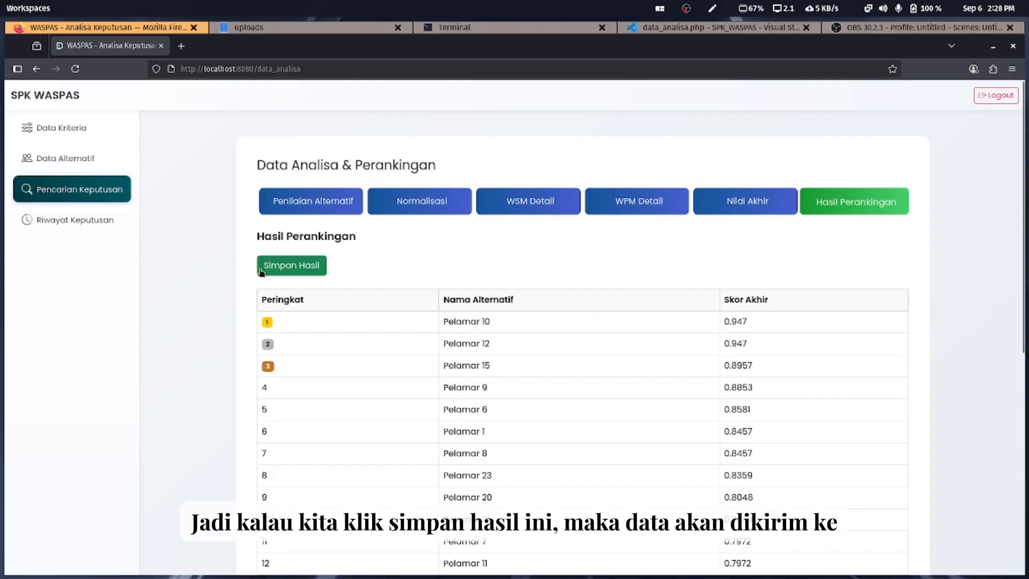
{"action": "left_click", "coordinate": [69, 222]}
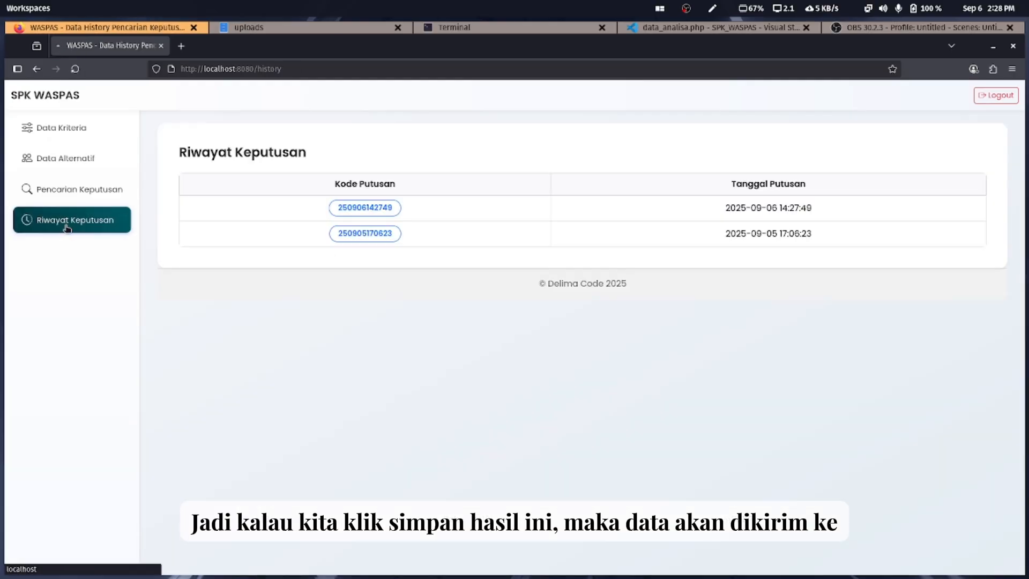
{"action": "left_click", "coordinate": [93, 191]}
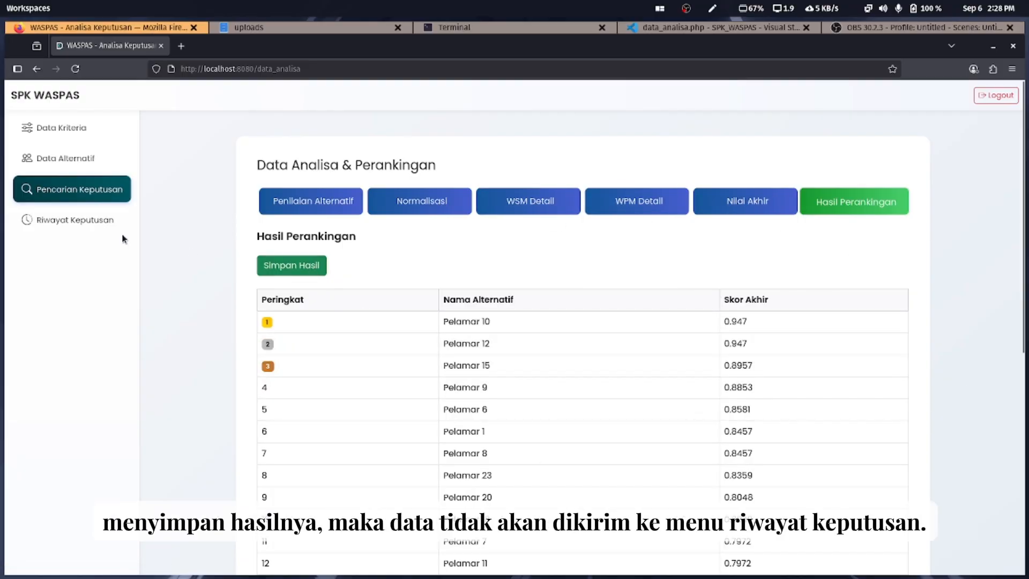
{"action": "left_click", "coordinate": [99, 235]}
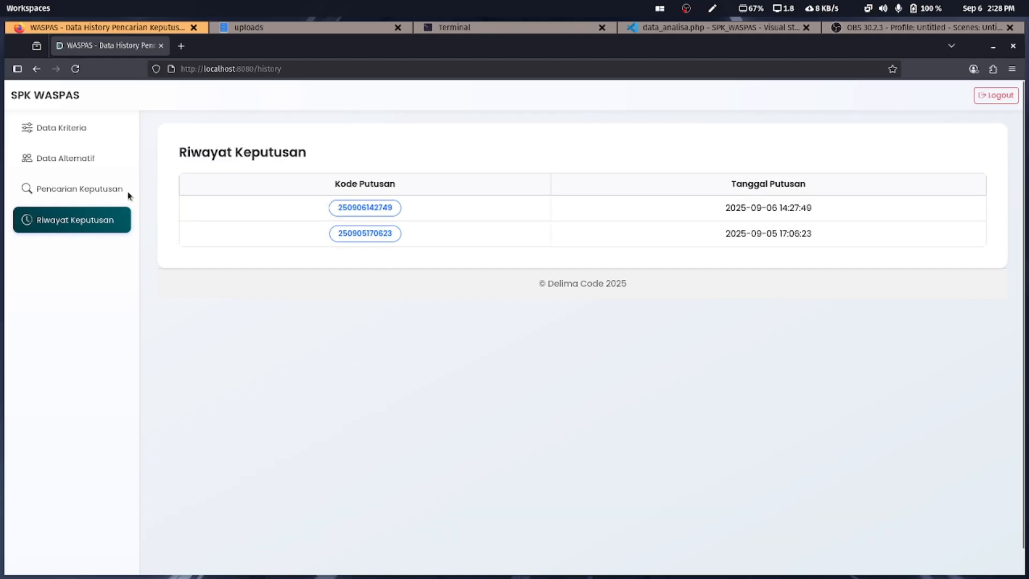
{"action": "left_click", "coordinate": [80, 190]}
{"action": "left_click", "coordinate": [279, 267]}
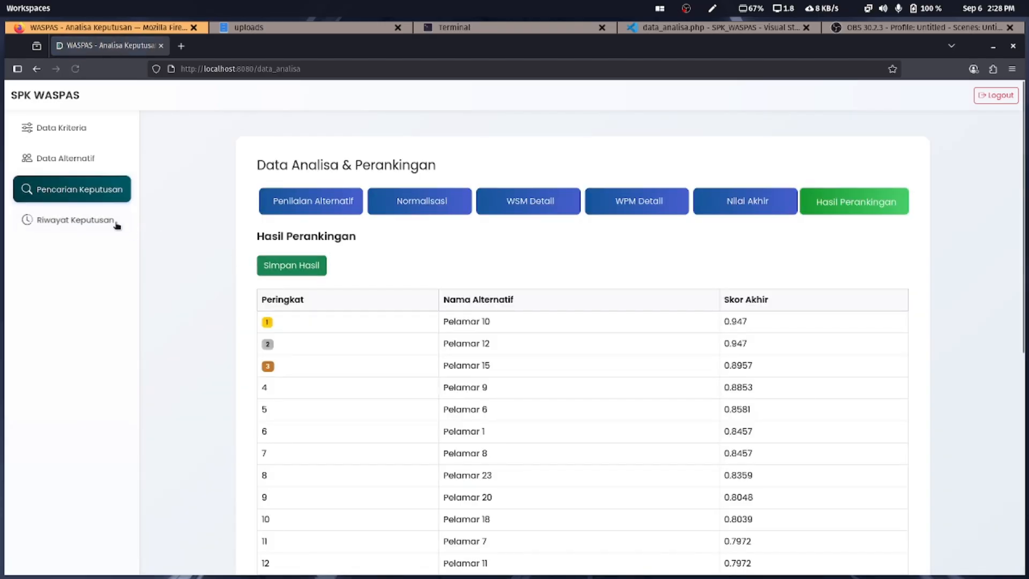
{"action": "left_click", "coordinate": [115, 221]}
{"action": "left_click", "coordinate": [385, 206]}
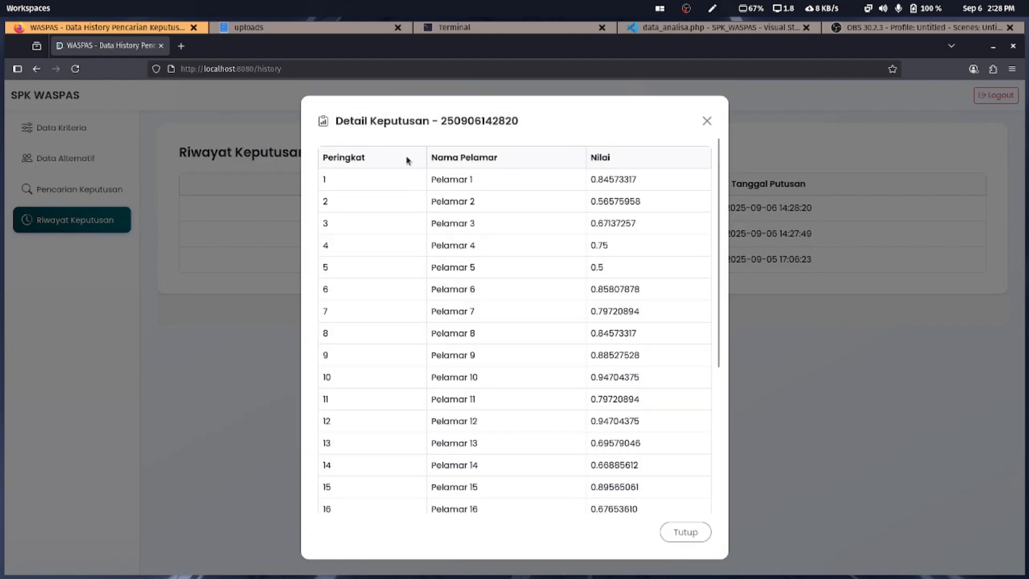
{"action": "left_click", "coordinate": [707, 110]}
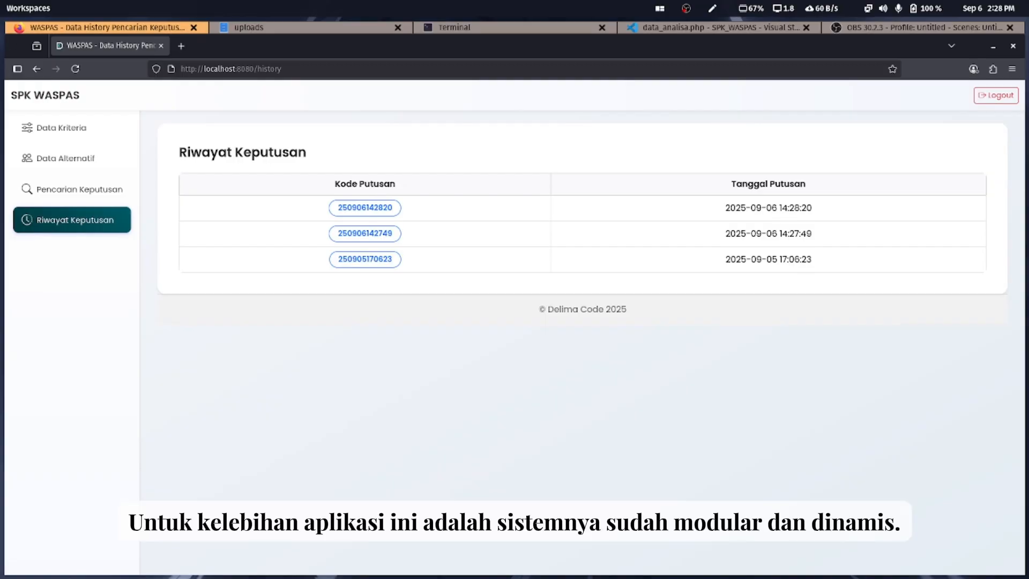
Browse the Data Kriteria, Data Alternatif and Pencarian Keputusan pages
{"action": "left_click", "coordinate": [49, 130]}
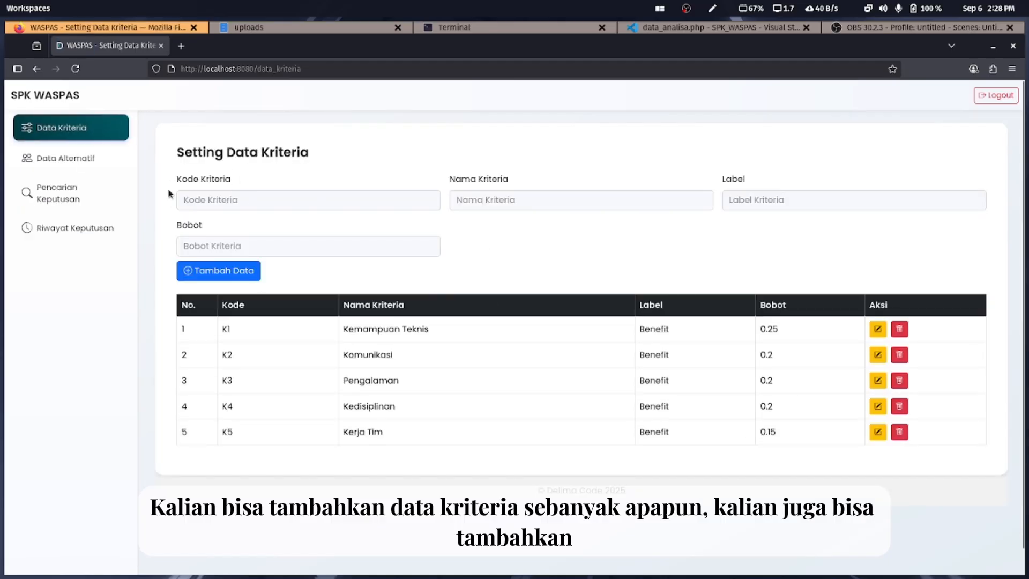
{"action": "left_click", "coordinate": [58, 158]}
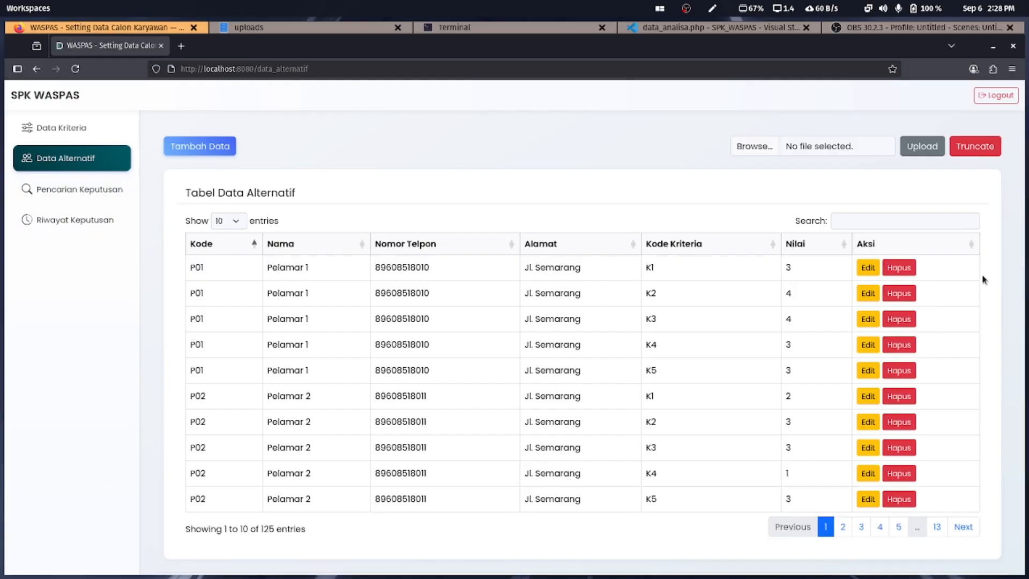
{"action": "left_click", "coordinate": [128, 186]}
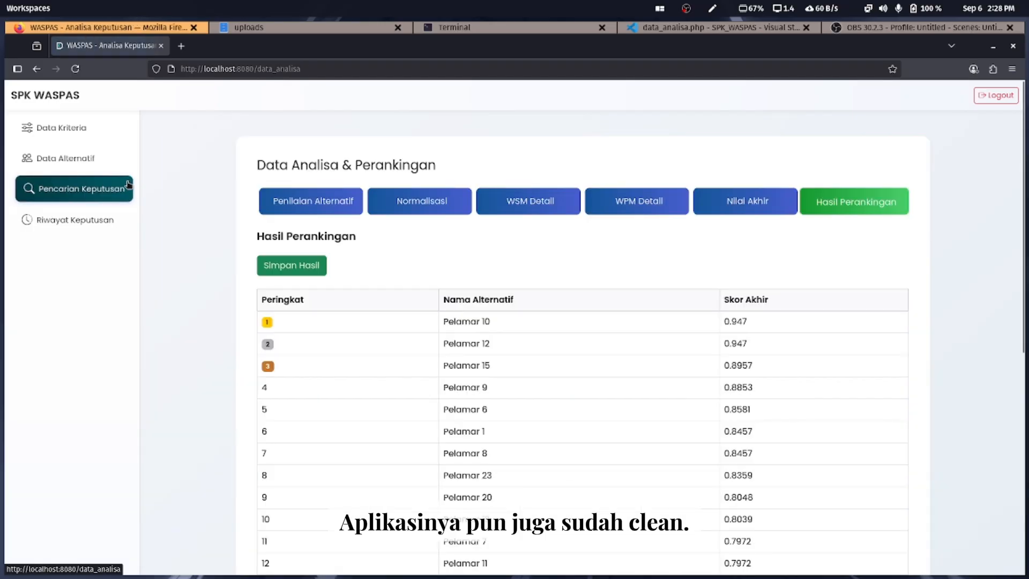
Open the developer tools Console, then revisit the history, analysis, criteria, alternatives and analysis pages
{"action": "right_click", "coordinate": [217, 189]}
{"action": "left_click", "coordinate": [263, 301]}
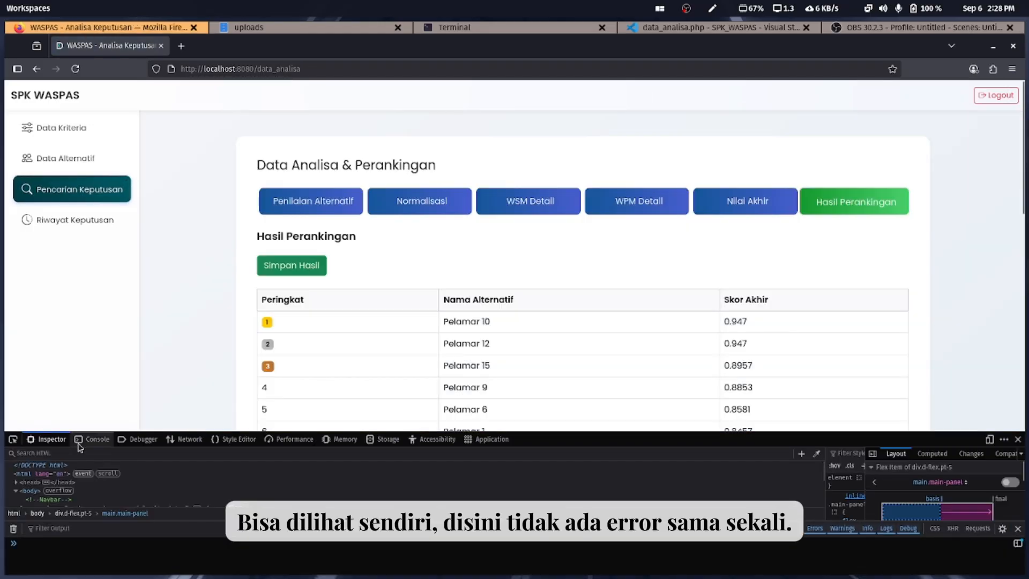
{"action": "left_click", "coordinate": [79, 440]}
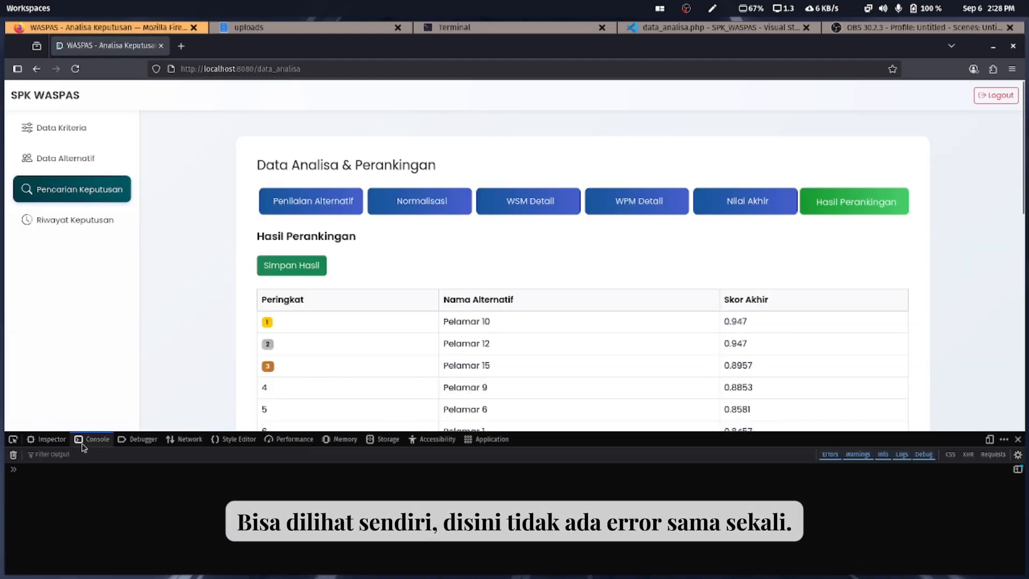
{"action": "left_click", "coordinate": [79, 220]}
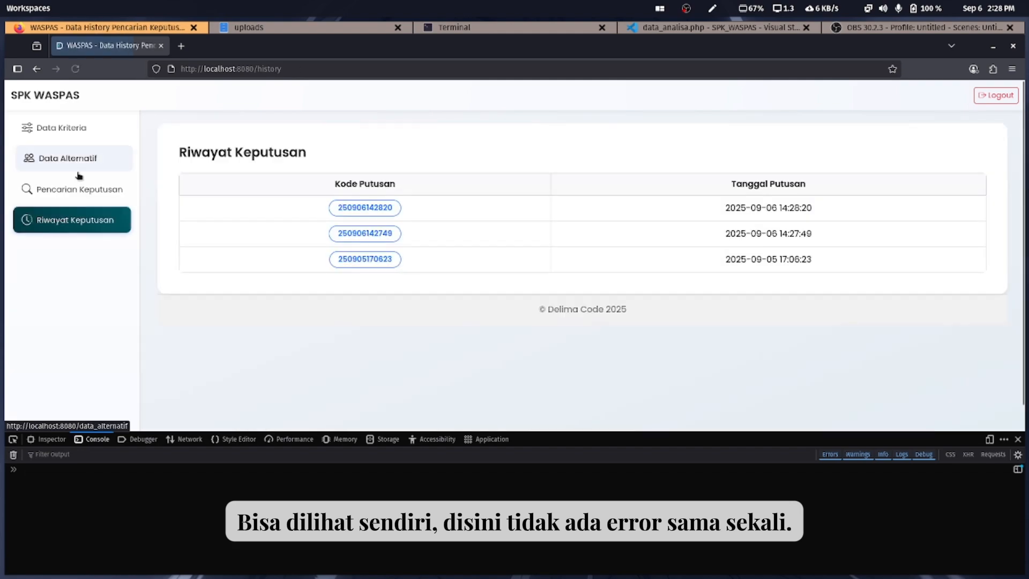
{"action": "left_click", "coordinate": [80, 185]}
{"action": "left_click", "coordinate": [81, 136]}
{"action": "left_click", "coordinate": [84, 161]}
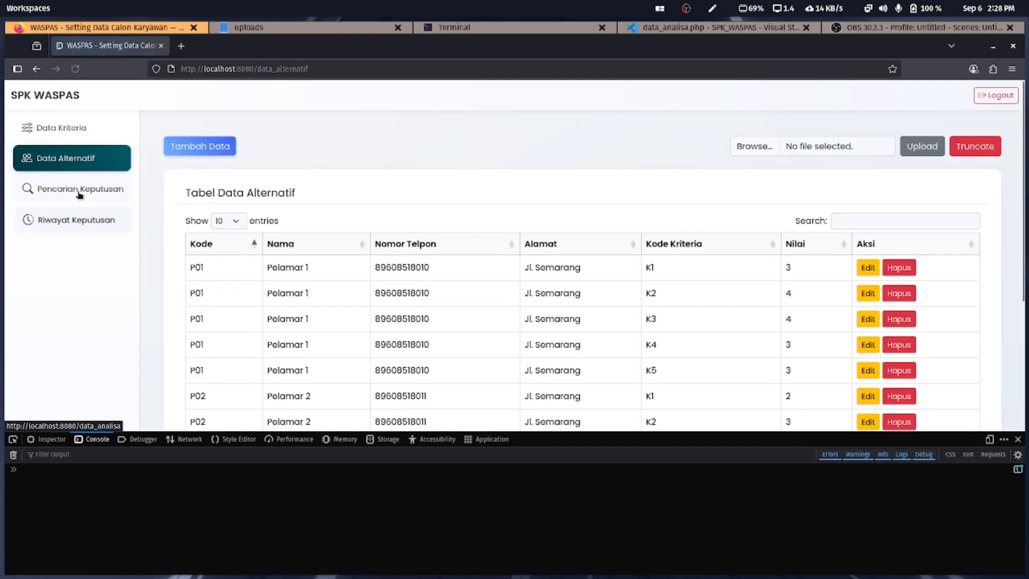
{"action": "left_click", "coordinate": [75, 191]}
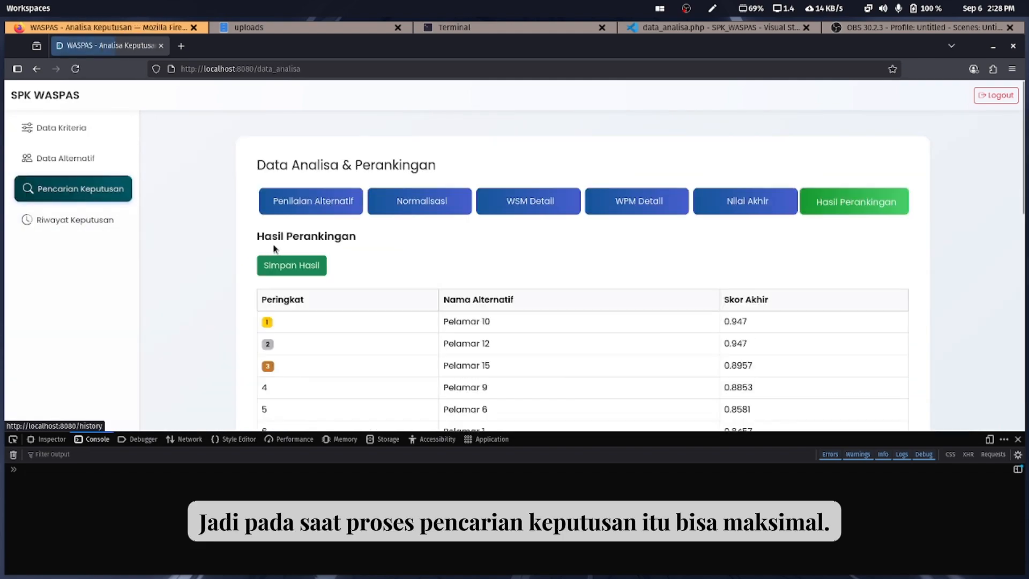
Close the developer tools and scroll the ranking results headed by Pelamar 10 at 0.947
{"action": "left_click", "coordinate": [1018, 439]}
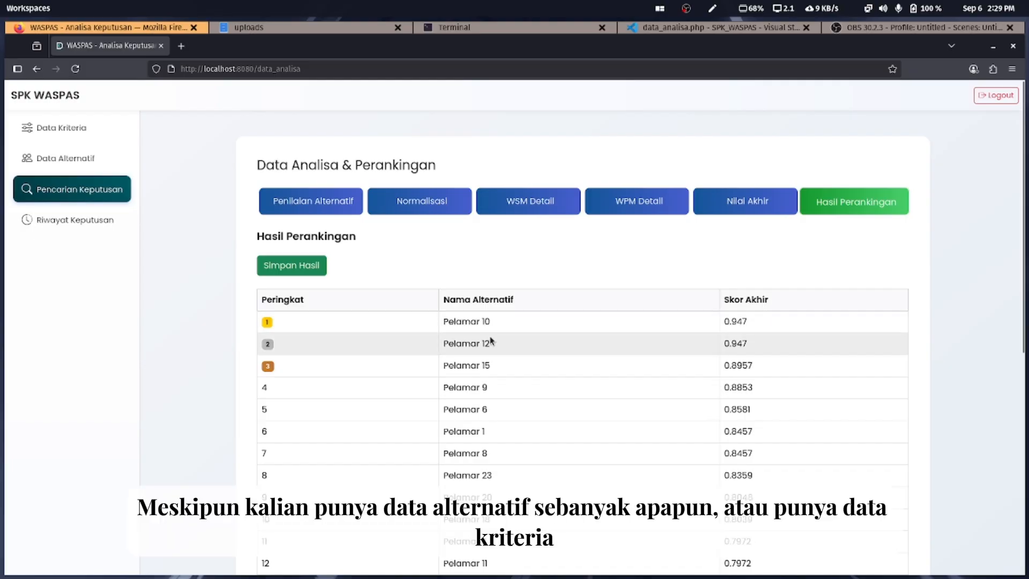
{"action": "scroll", "coordinate": [523, 308], "scroll_direction": "down", "scroll_amount": 7}
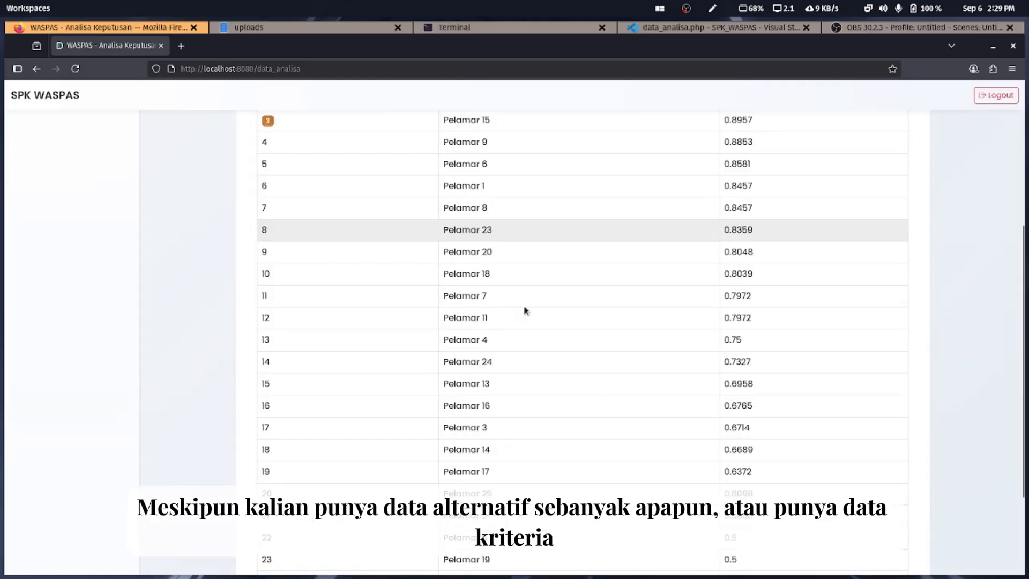
{"action": "scroll", "coordinate": [524, 309], "scroll_direction": "up", "scroll_amount": 4}
{"action": "scroll", "coordinate": [525, 308], "scroll_direction": "up", "scroll_amount": 2}
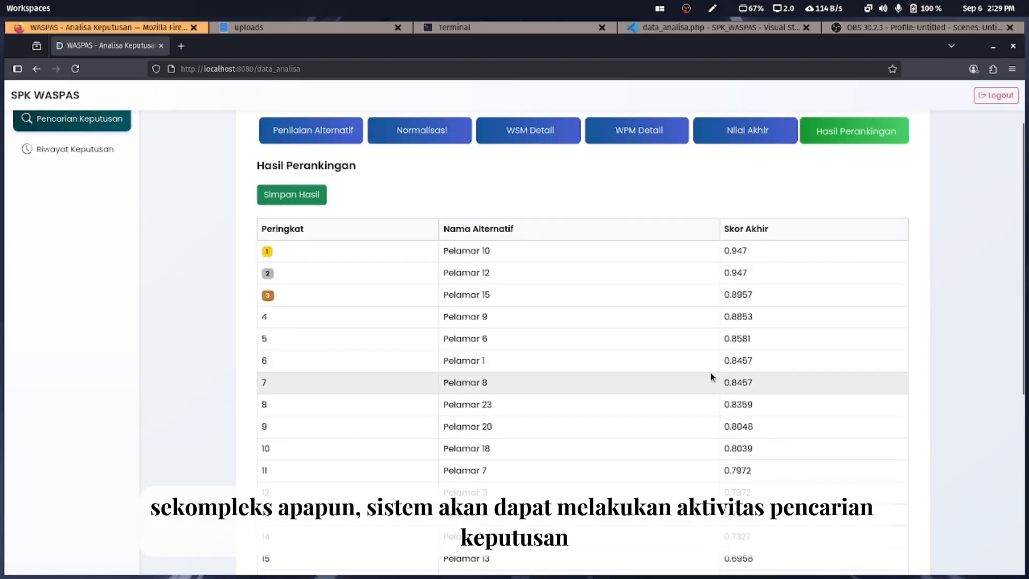
{"action": "scroll", "coordinate": [713, 378], "scroll_direction": "up", "scroll_amount": 2}
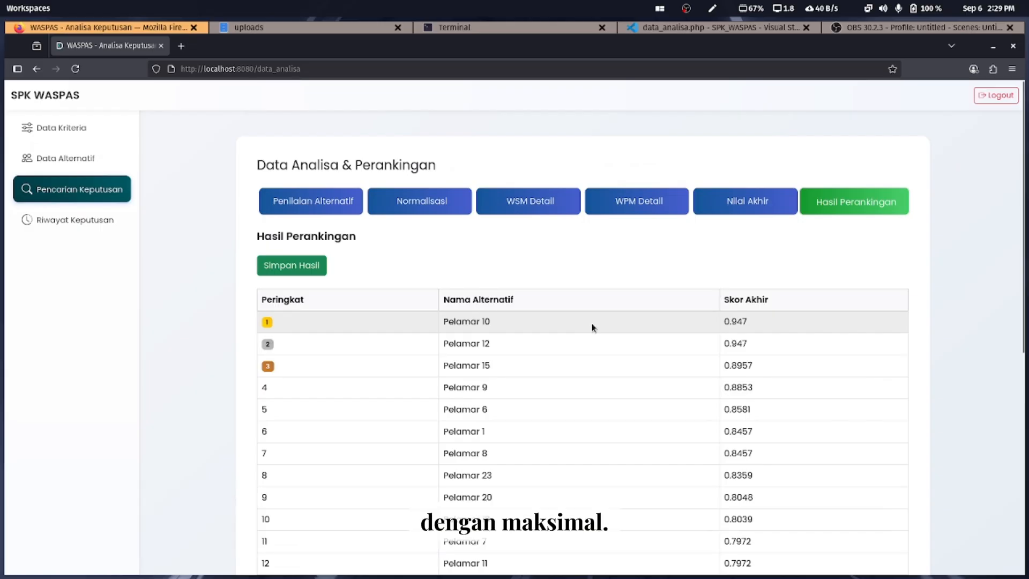
{"action": "left_click", "coordinate": [695, 28]}
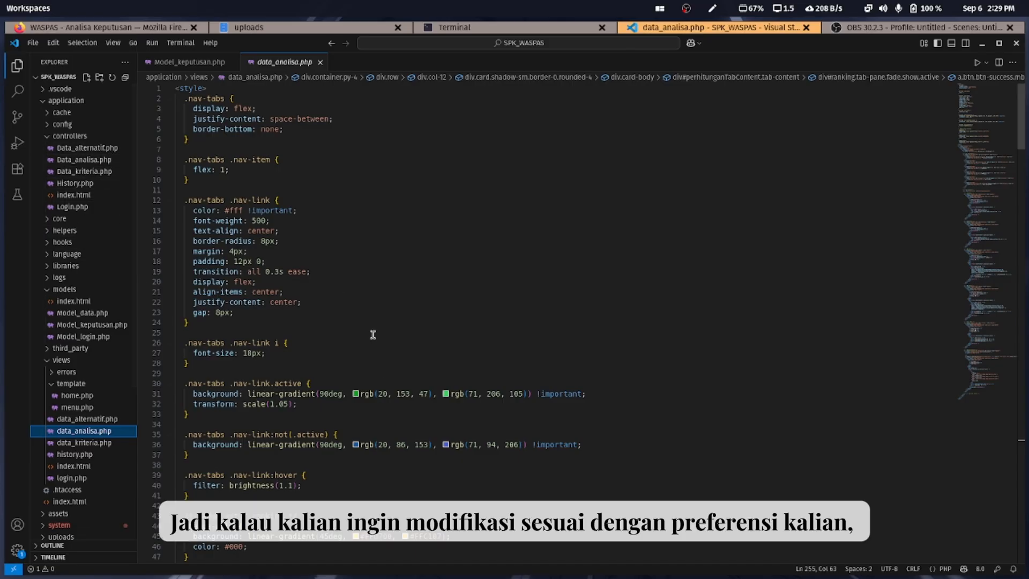
{"action": "left_click", "coordinate": [143, 28]}
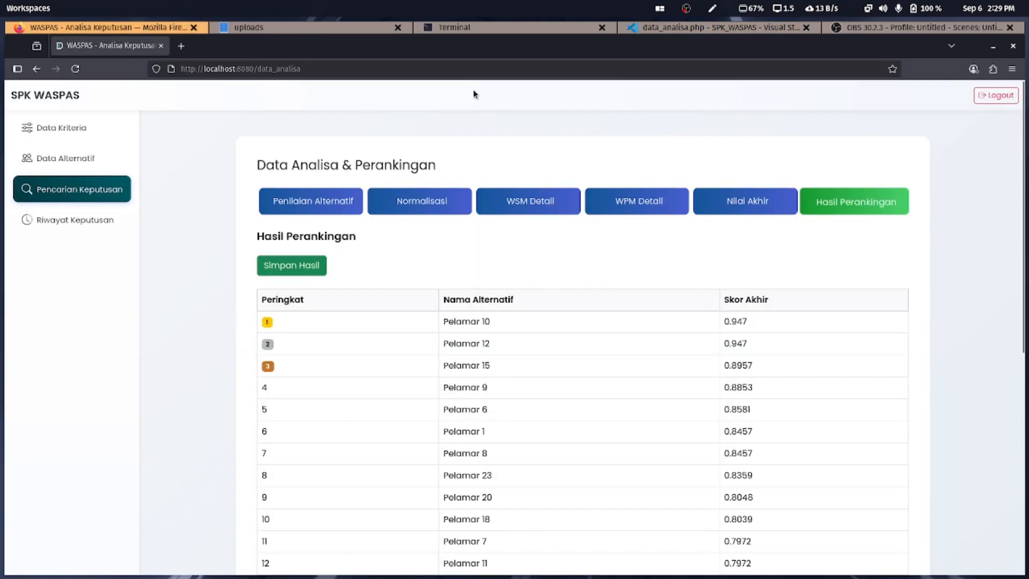
Highlight the 'docker compose up -d' line in Terminal, then return to the Firefox ranking page
{"action": "left_click", "coordinate": [504, 26]}
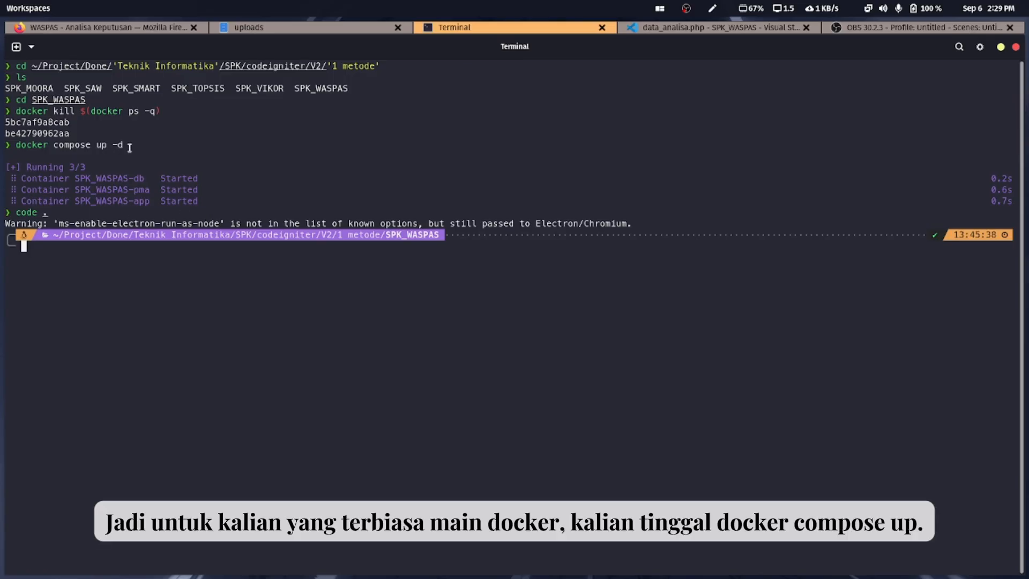
{"action": "left_click_drag", "start_coordinate": [129, 147], "coordinate": [59, 146]}
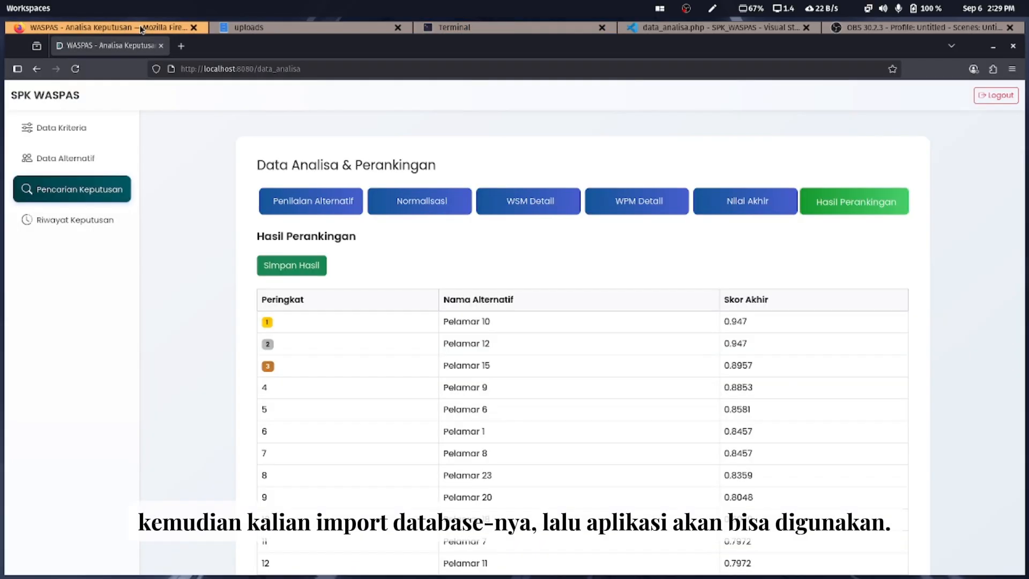
{"action": "left_click", "coordinate": [142, 29]}
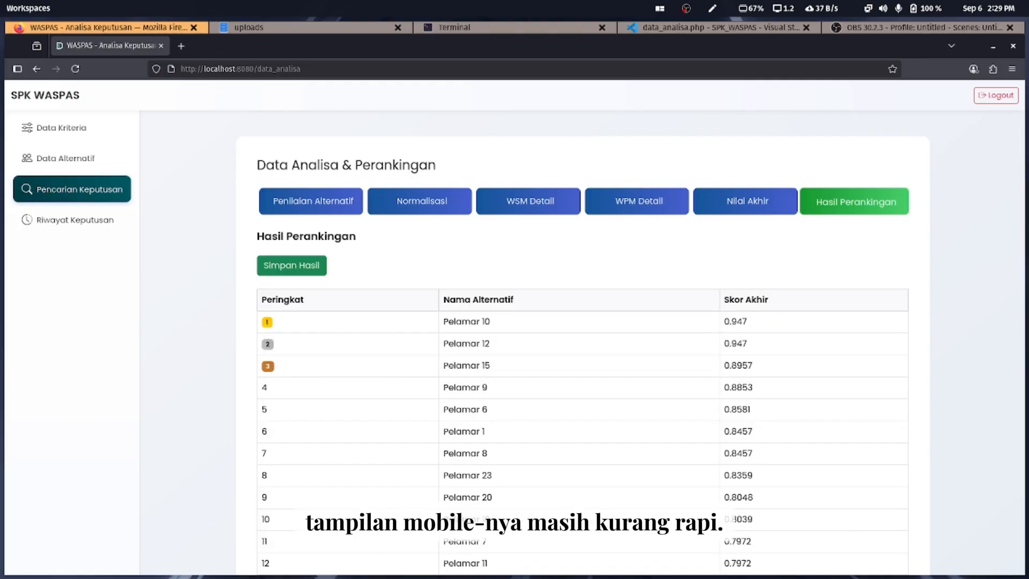
{"action": "right_click", "coordinate": [750, 265]}
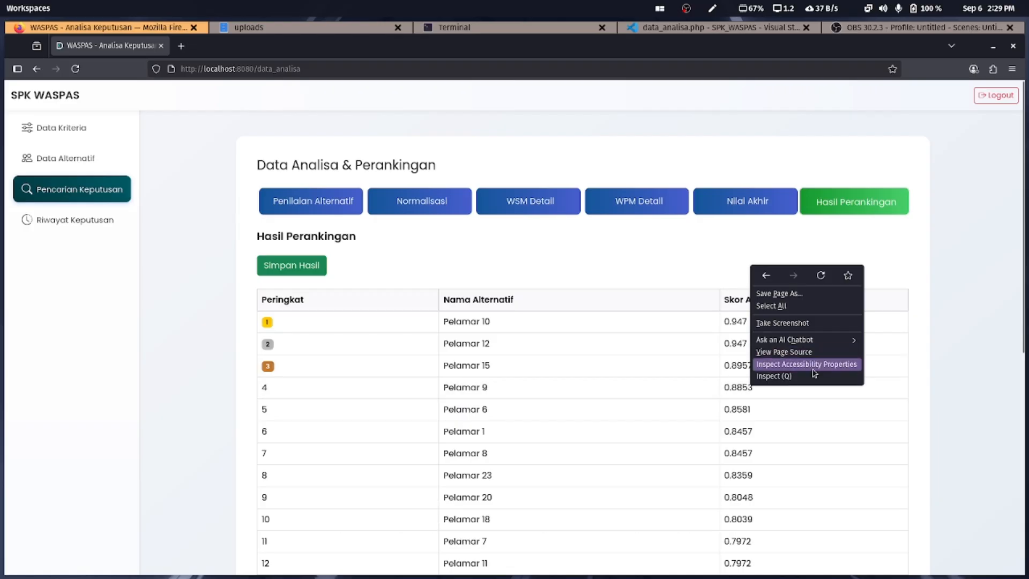
{"action": "left_click", "coordinate": [807, 376]}
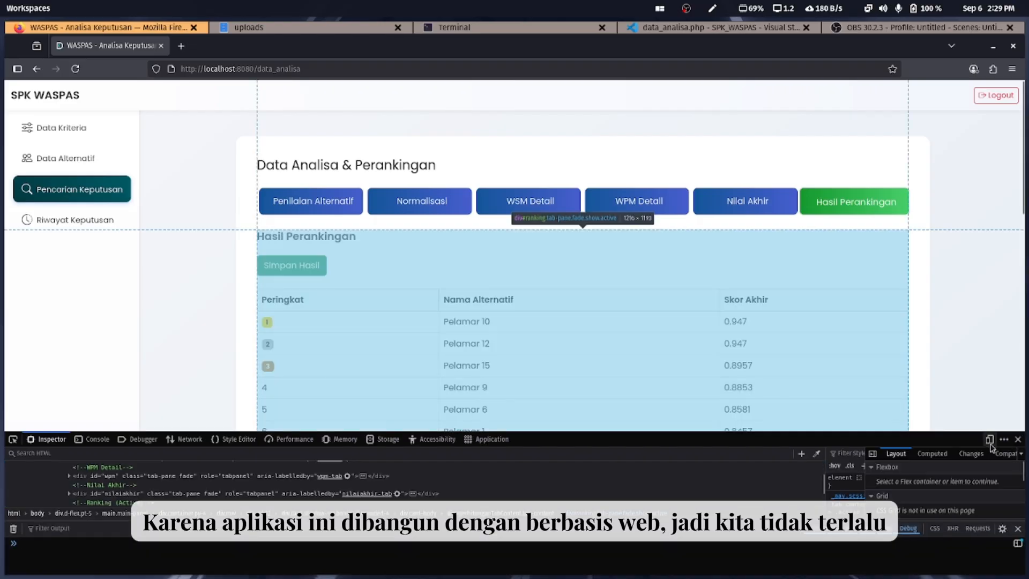
{"action": "left_click", "coordinate": [990, 442]}
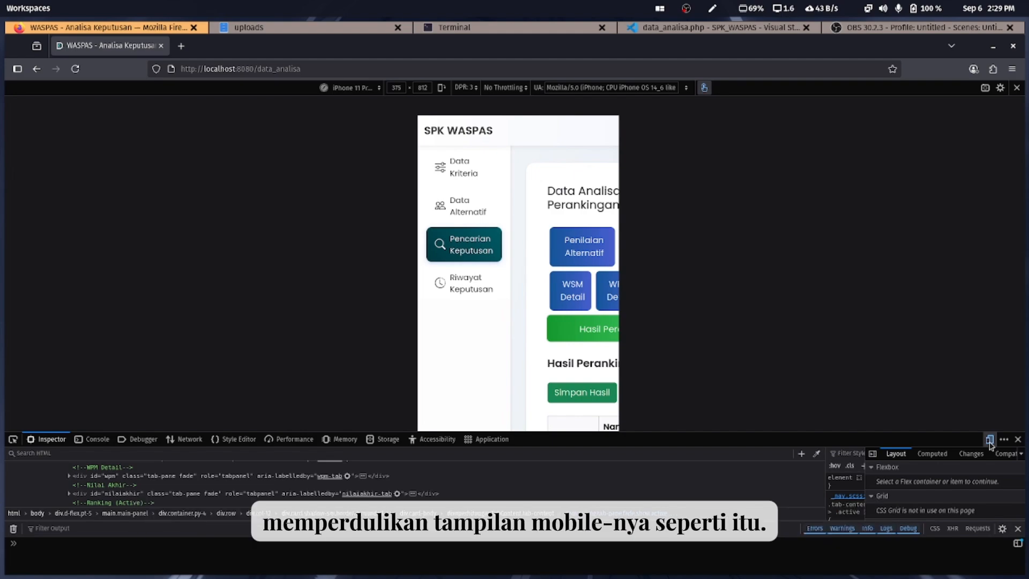
{"action": "left_click", "coordinate": [990, 441]}
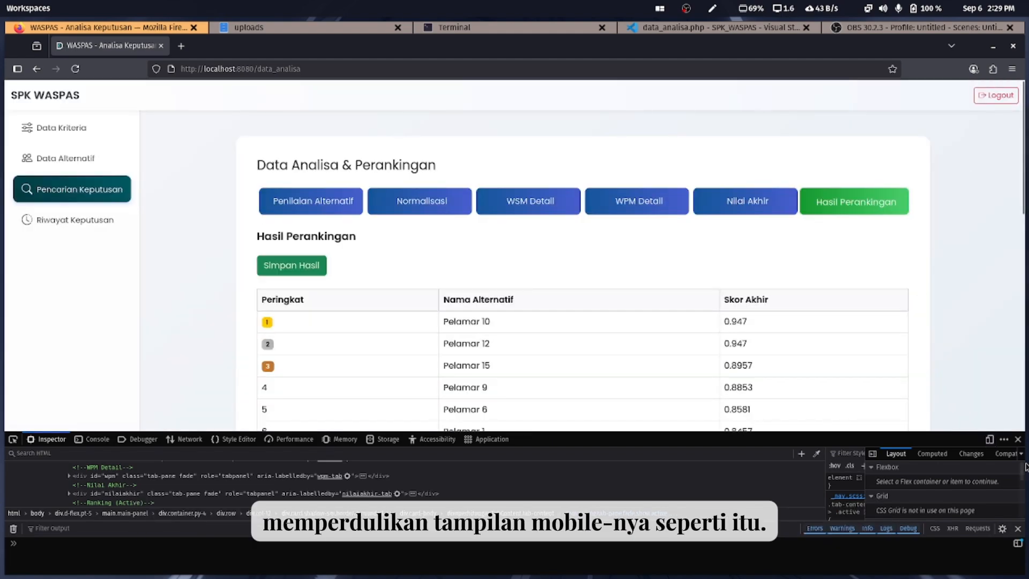
{"action": "left_click", "coordinate": [1018, 439]}
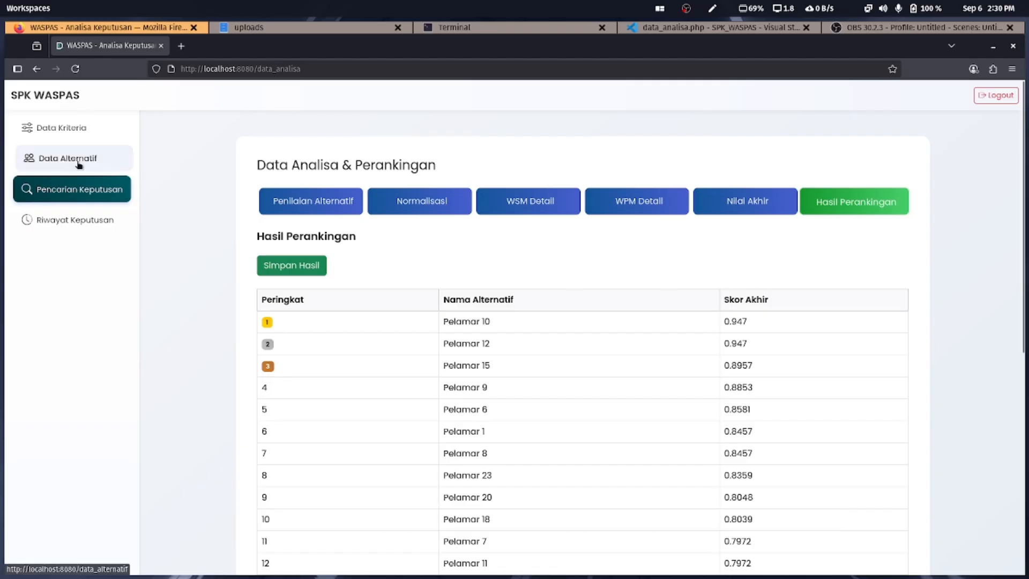
On Data Kriteria, select the Bobot weights 0.25, 0.2, 0.2, 0.2 and 0.15 for K1–K5
{"action": "left_click", "coordinate": [71, 133]}
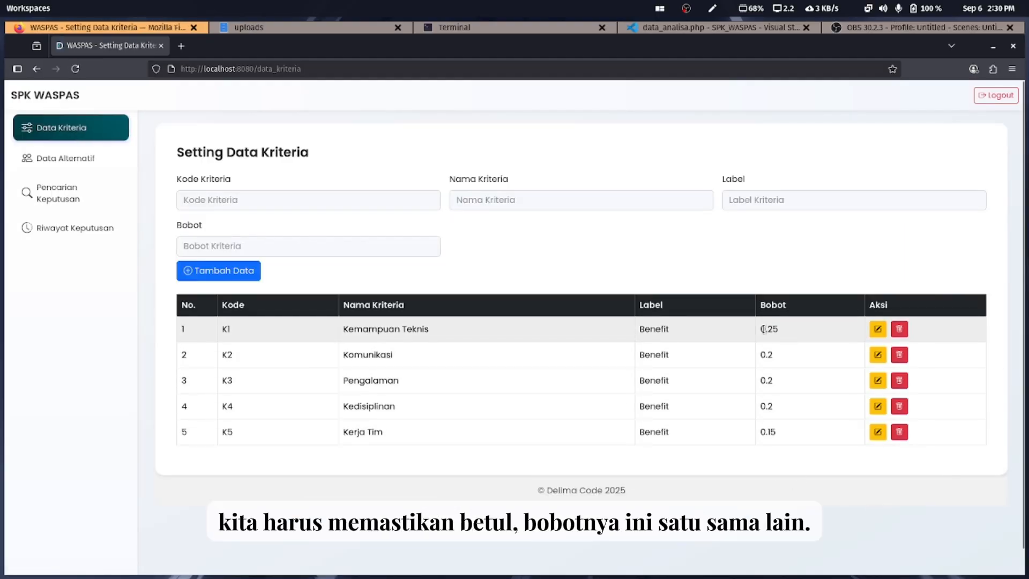
{"action": "left_click_drag", "start_coordinate": [762, 329], "coordinate": [796, 433]}
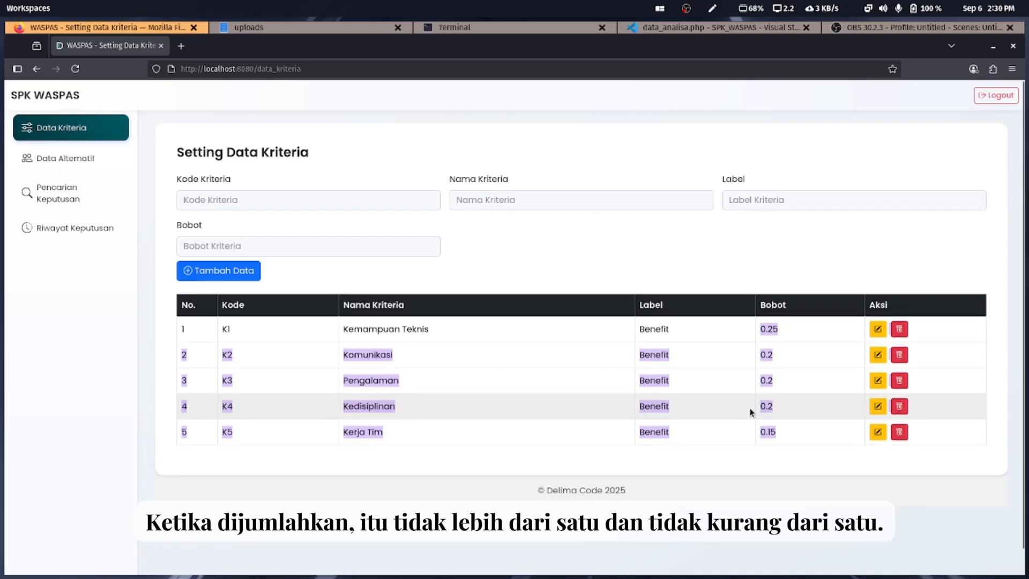
{"action": "left_click", "coordinate": [785, 375]}
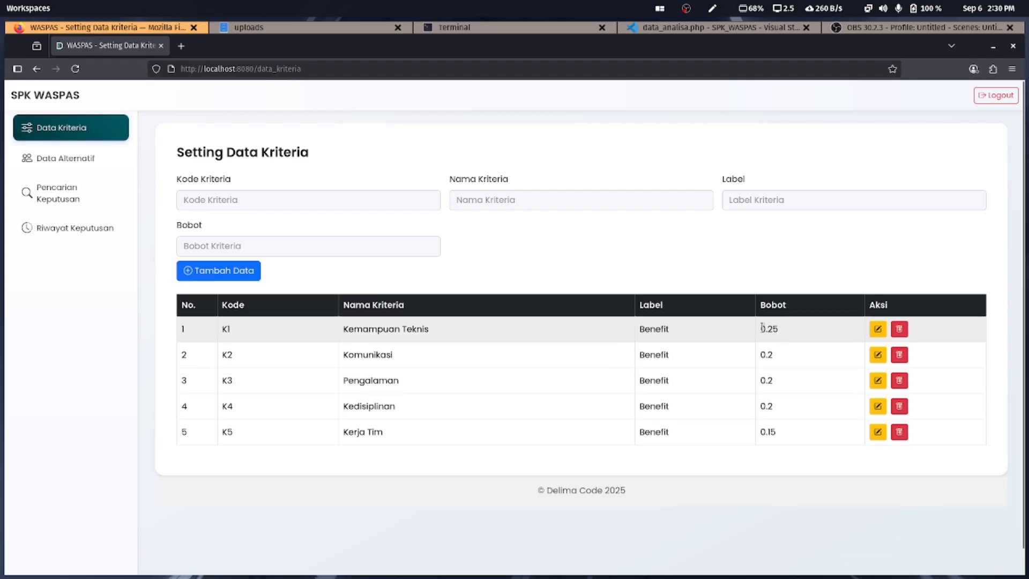
{"action": "left_click_drag", "start_coordinate": [764, 328], "coordinate": [794, 442]}
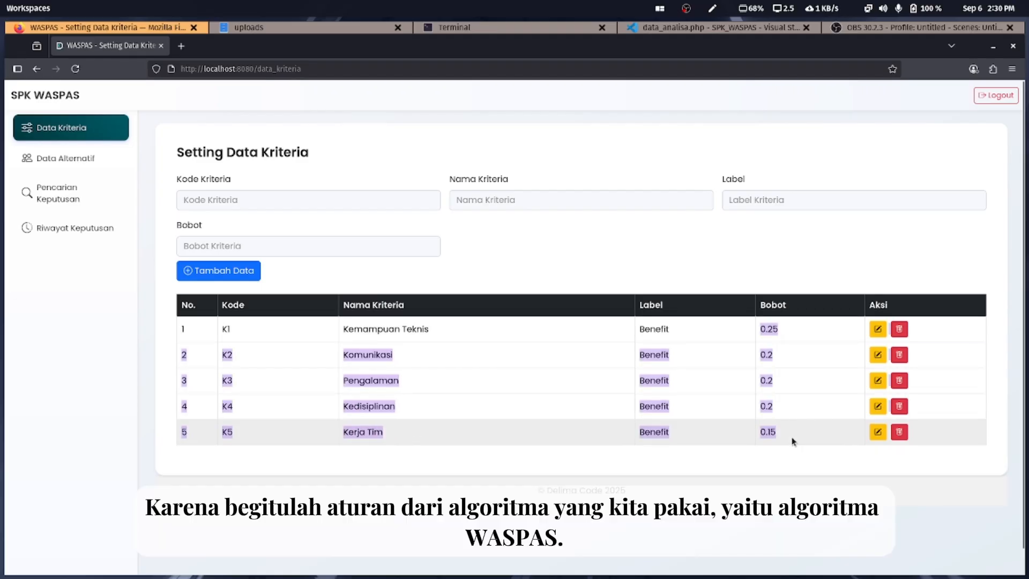
{"action": "triple_click", "coordinate": [95, 100]}
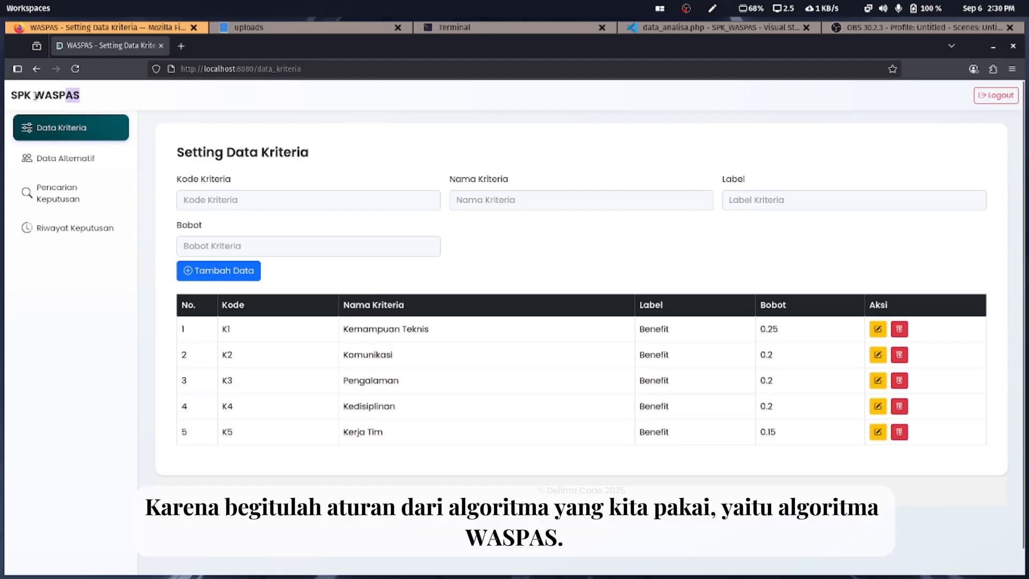
{"action": "left_click", "coordinate": [759, 330]}
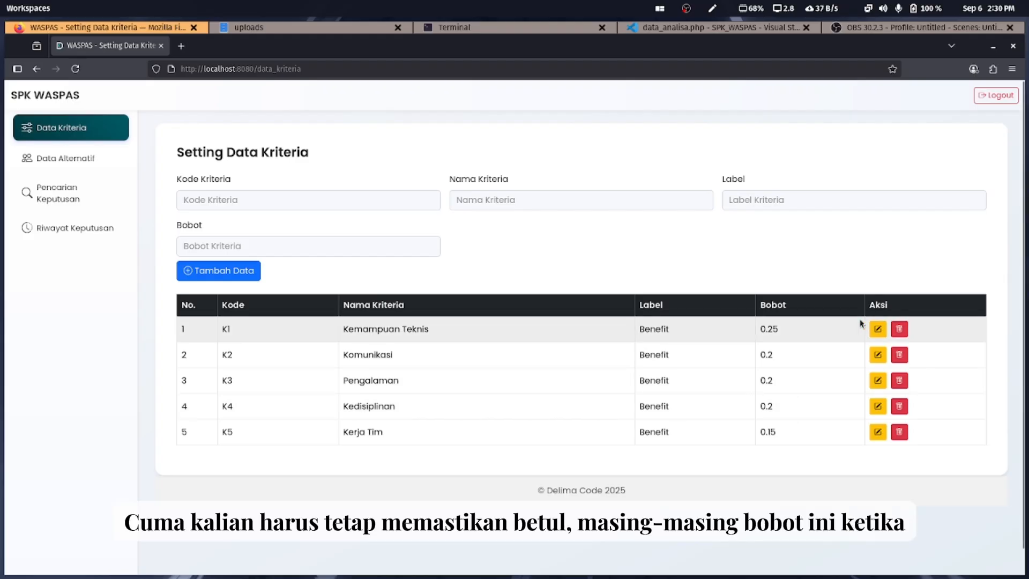
{"action": "left_click_drag", "start_coordinate": [760, 325], "coordinate": [790, 428]}
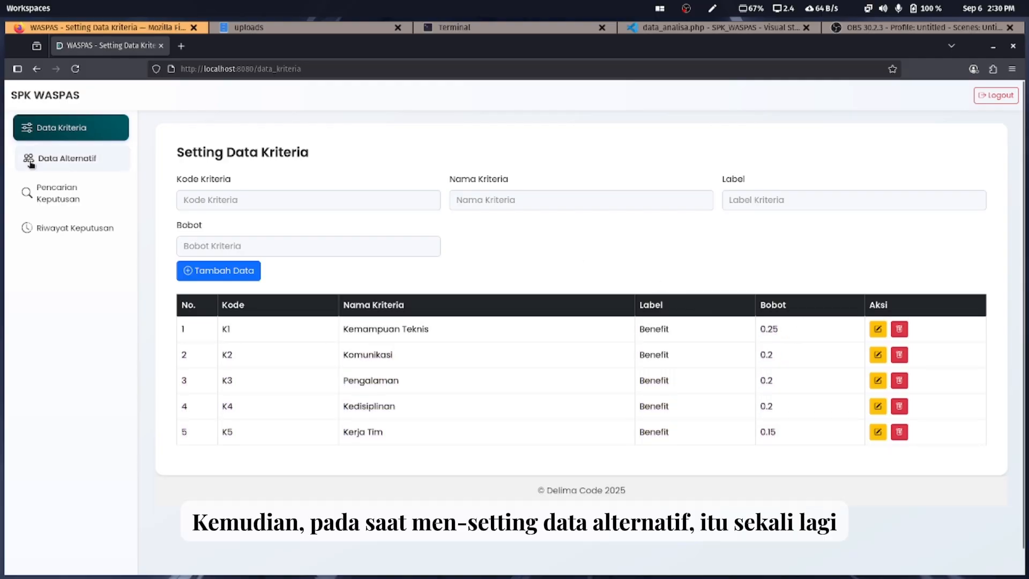
Switch between Data Alternatif and Data Kriteria, ending on Data Kriteria
{"action": "left_click", "coordinate": [62, 158]}
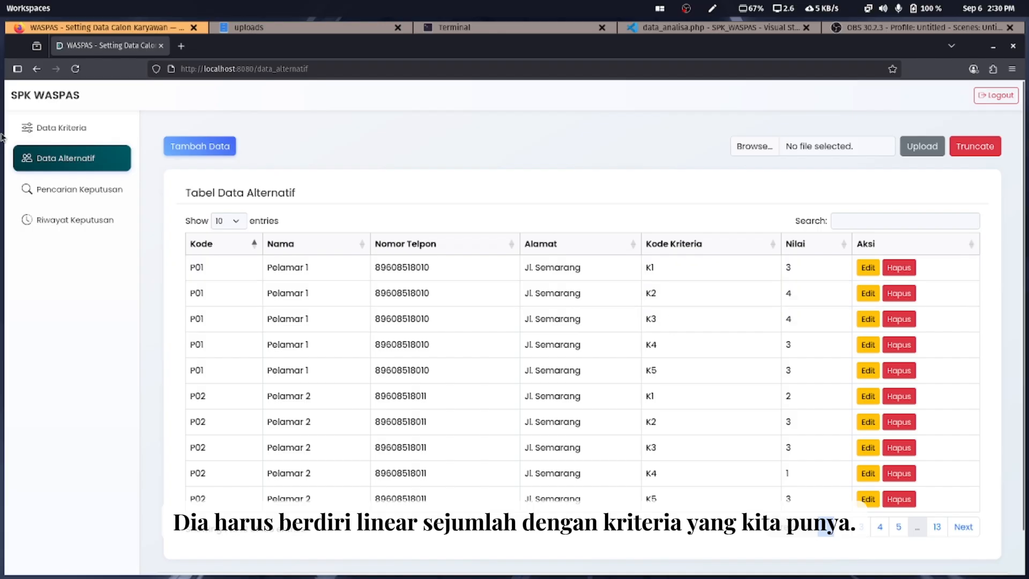
{"action": "left_click", "coordinate": [55, 128]}
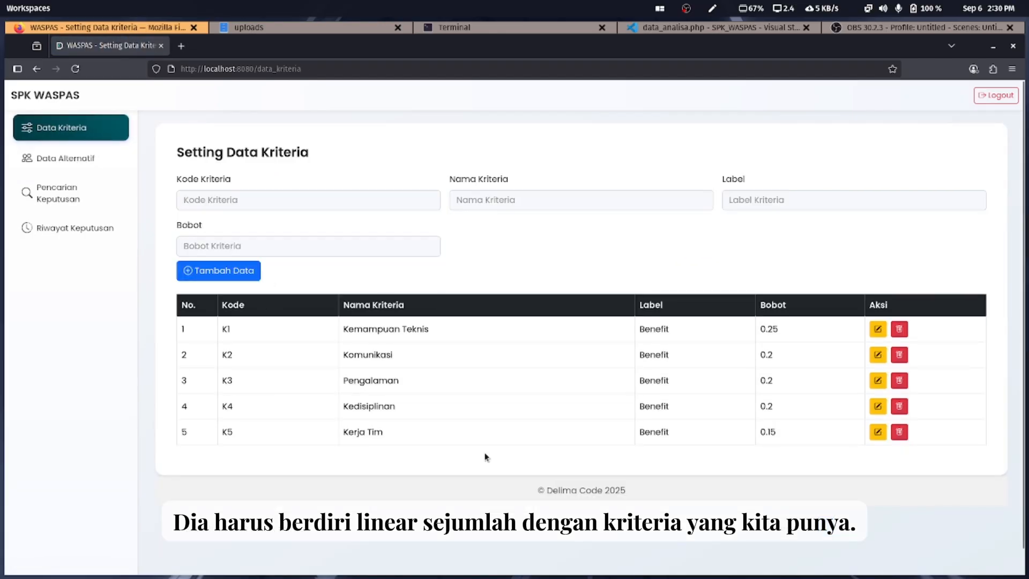
{"action": "left_click", "coordinate": [58, 159]}
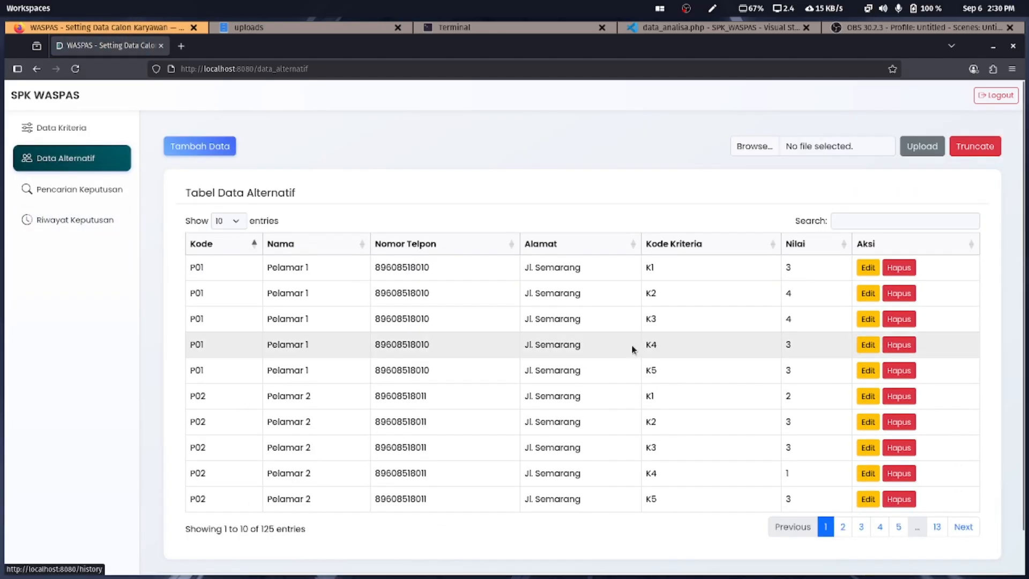
{"action": "left_click", "coordinate": [59, 128]}
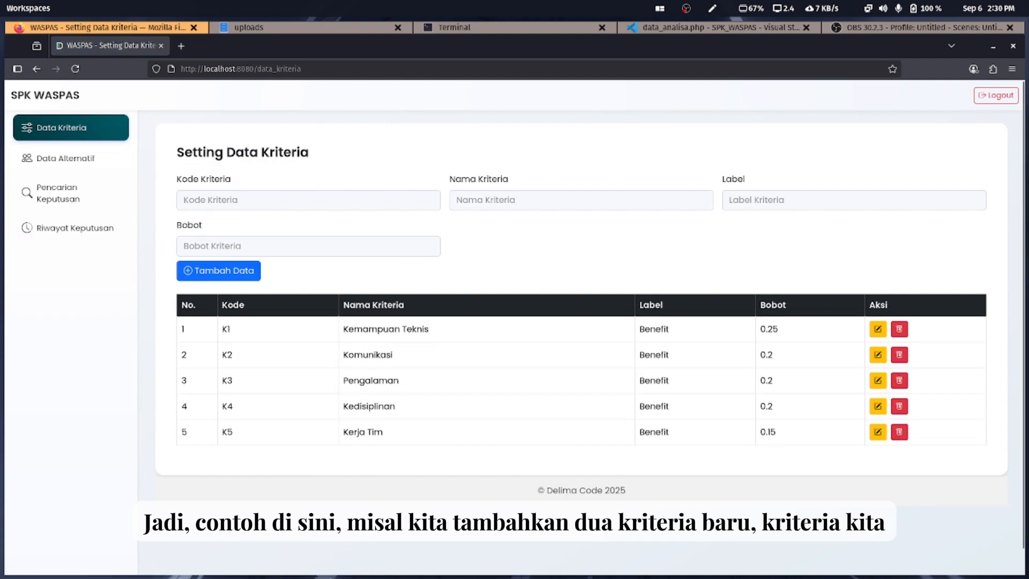
Truncate all Data Alternatif records with OK, glance at the uploads folder, and return to the browser
{"action": "left_click", "coordinate": [94, 156]}
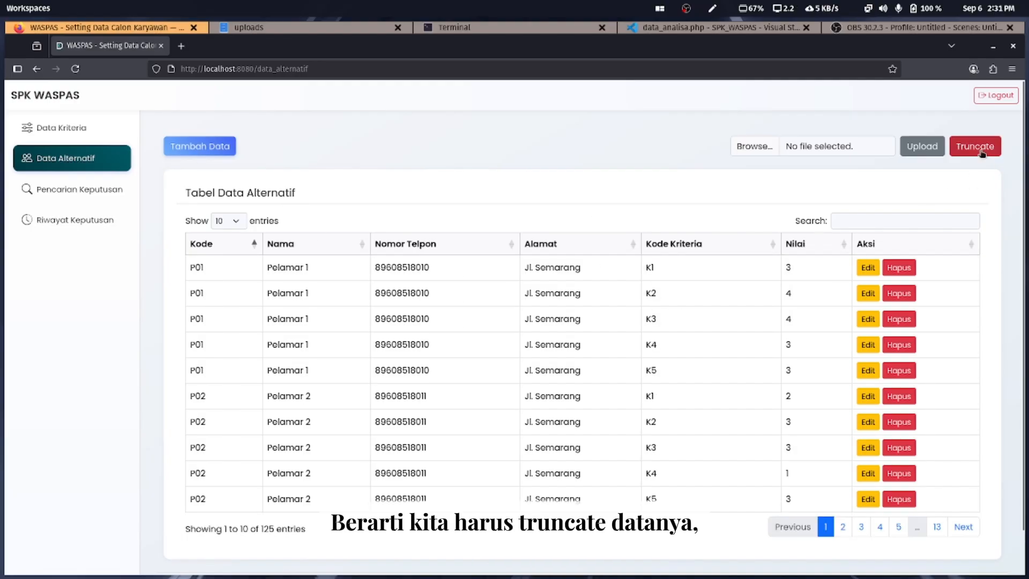
{"action": "left_click", "coordinate": [959, 150]}
{"action": "left_click", "coordinate": [597, 345]}
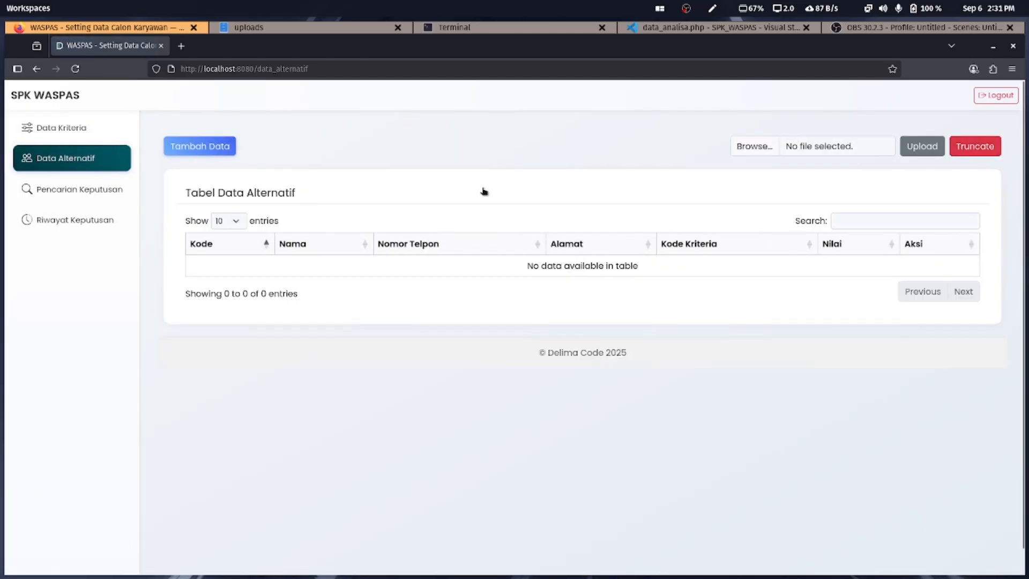
{"action": "left_click", "coordinate": [336, 29]}
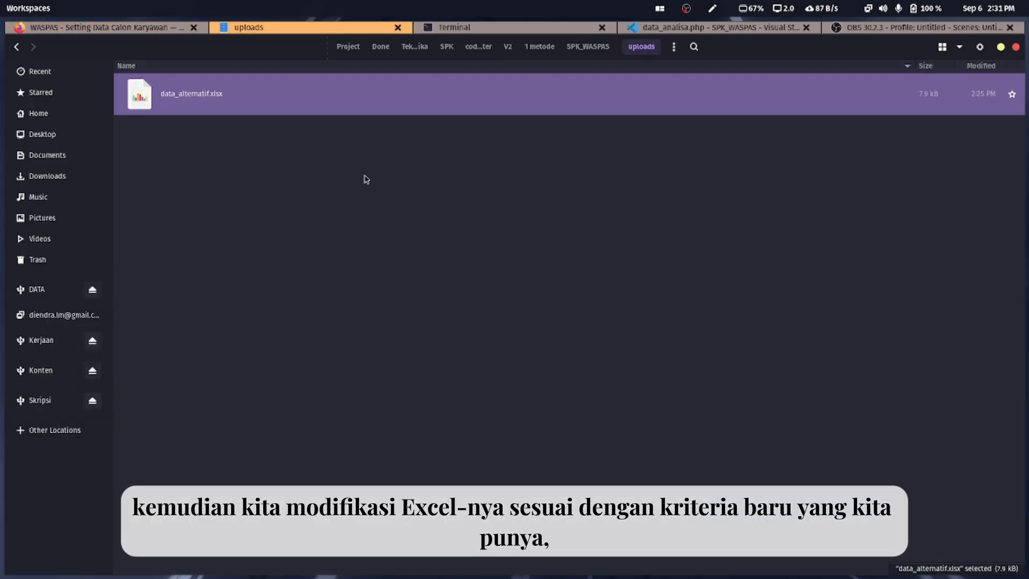
{"action": "left_click", "coordinate": [132, 27]}
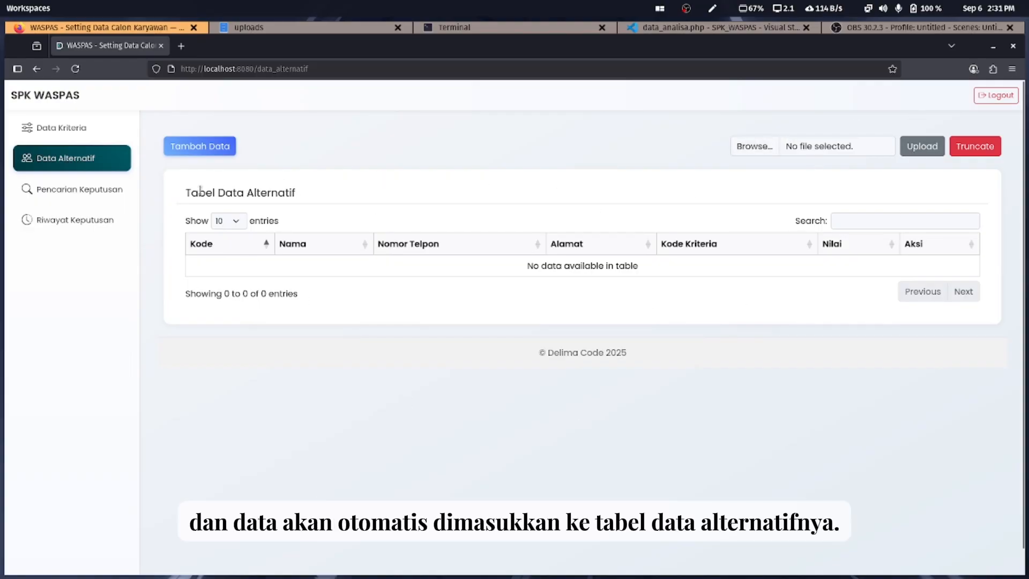
Open and cancel the Tambah Data form, then view the empty Pencarian Keputusan ranking
{"action": "left_click_drag", "start_coordinate": [188, 193], "coordinate": [308, 199]}
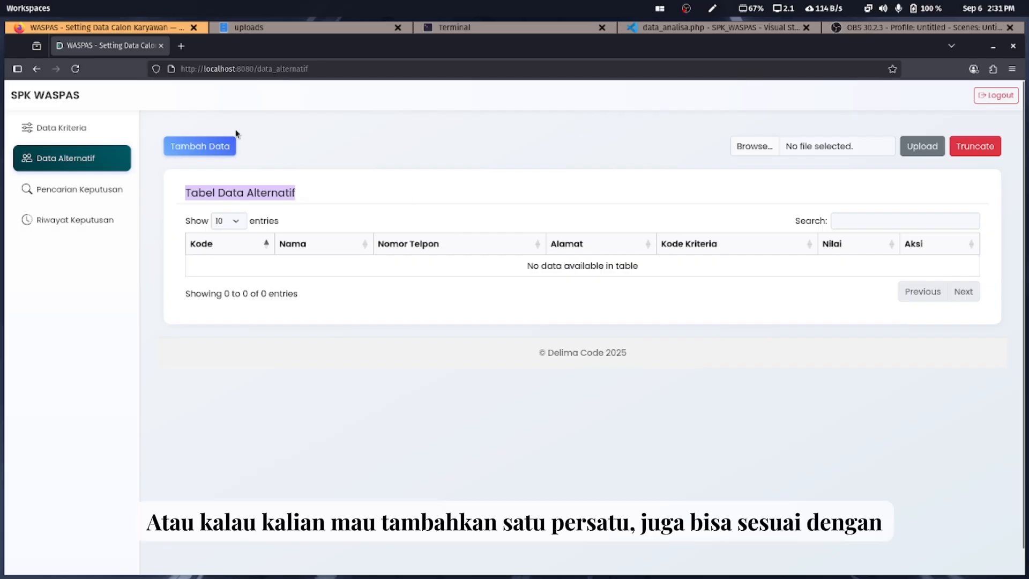
{"action": "left_click", "coordinate": [223, 146]}
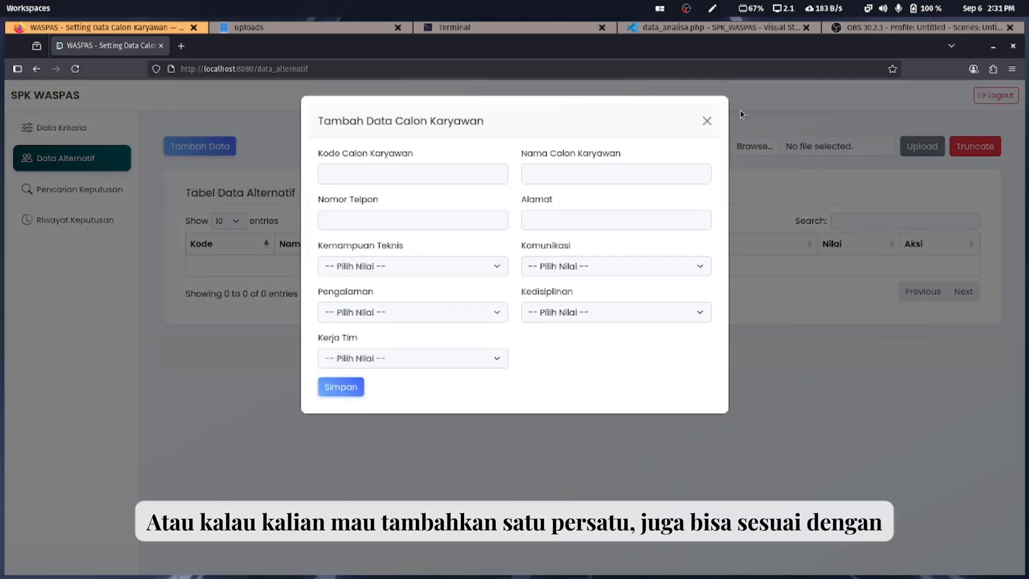
{"action": "left_click", "coordinate": [706, 123]}
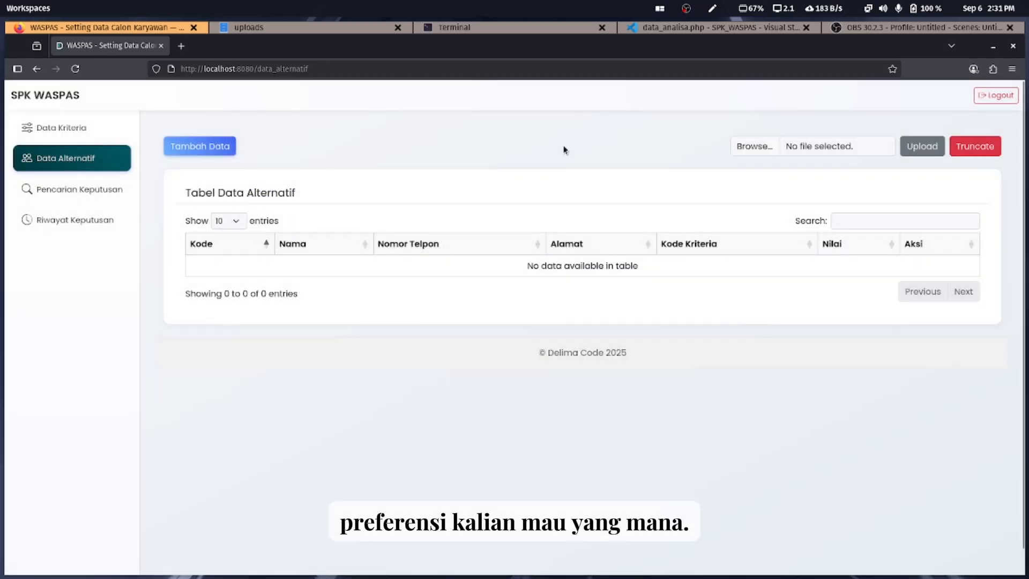
{"action": "left_click", "coordinate": [84, 200]}
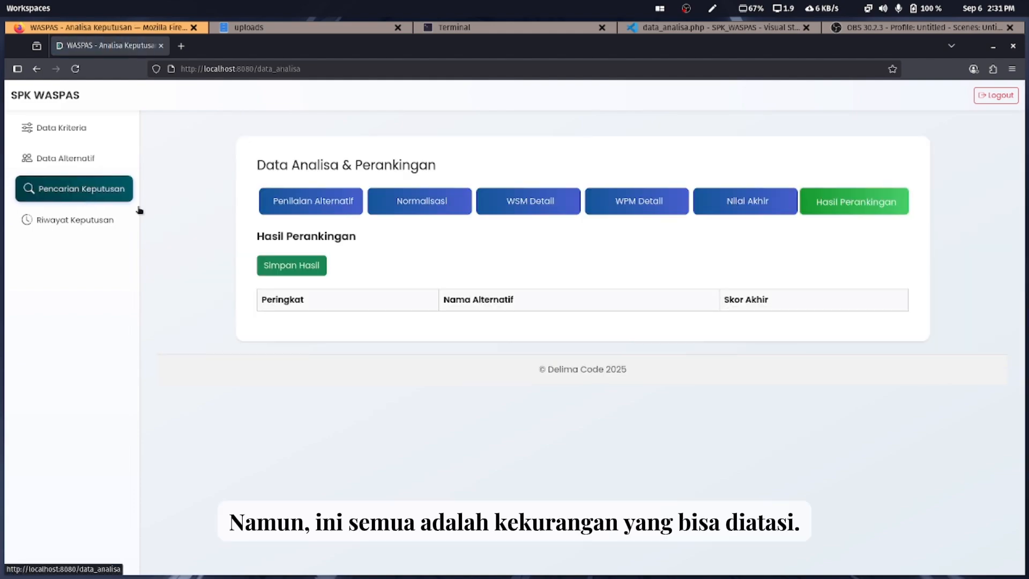